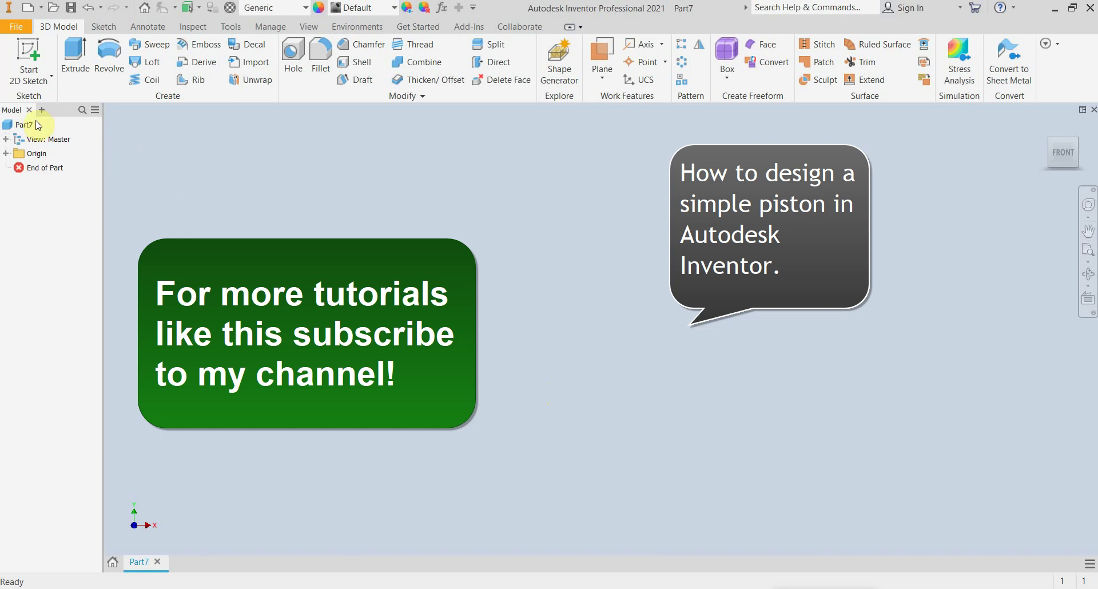
# - Rename the part as piston
pyautogui.click(27, 125)
pyautogui.click(27, 125)
pyautogui.write('piston')
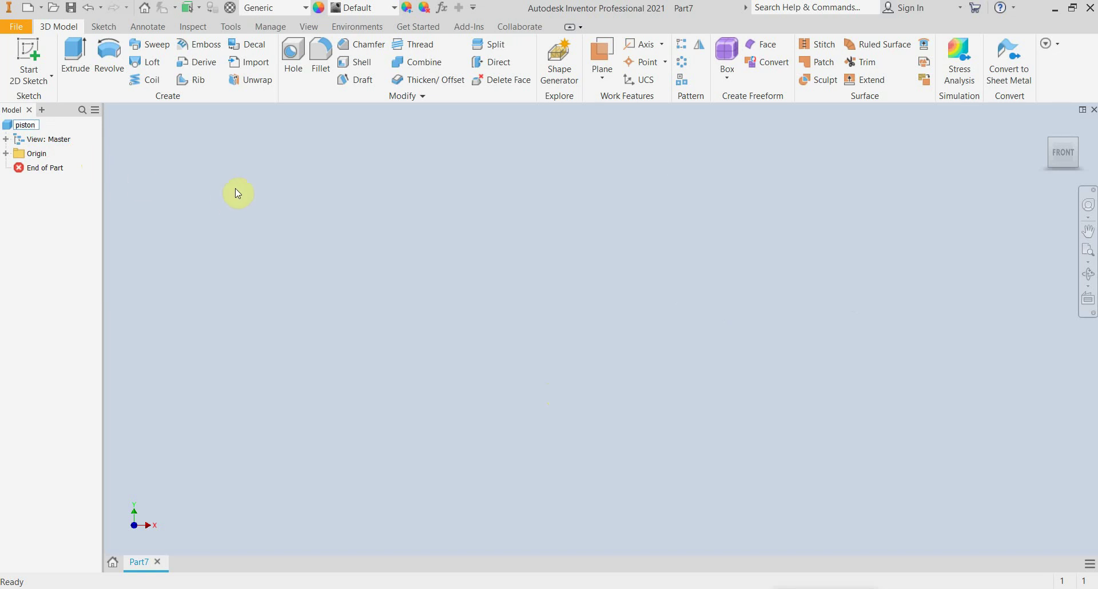
pyautogui.press('Return')
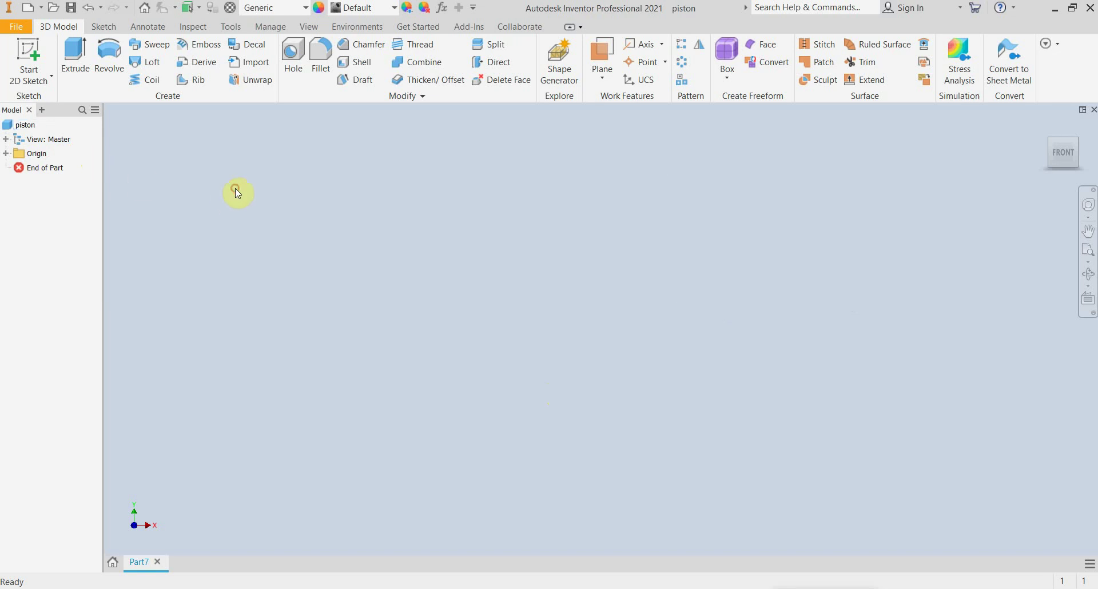
# - Start a new 2D sketch on the front-facing XY origin plane
pyautogui.click(27, 46)
pyautogui.click(623, 233)
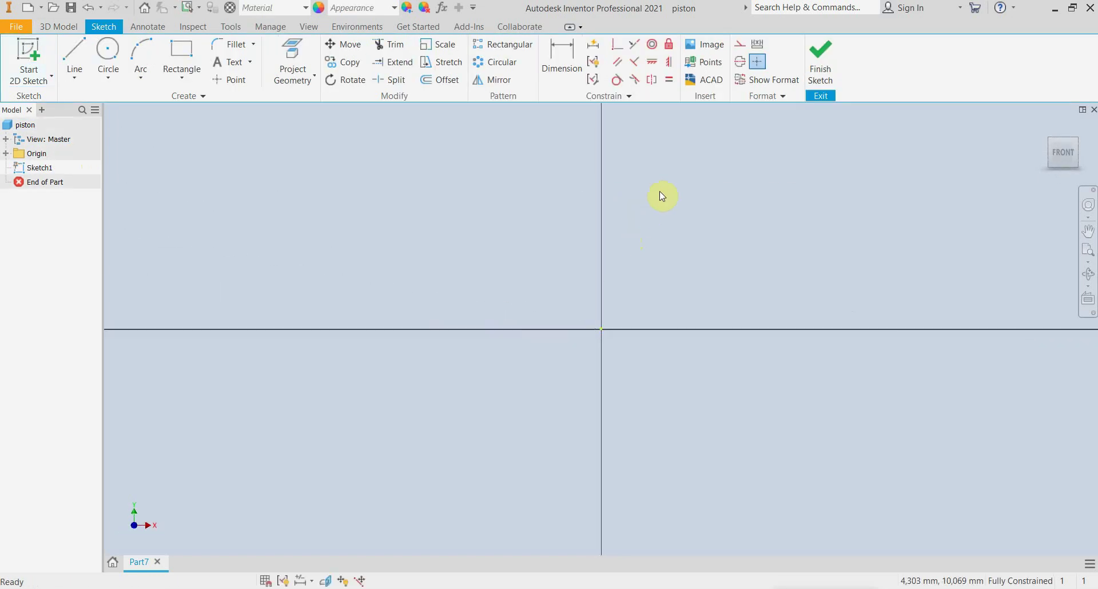
pyautogui.moveTo(661, 195)
pyautogui.mouseDown(button='middle')
pyautogui.moveTo(654, 186)
pyautogui.moveTo(595, 270)
pyautogui.moveTo(636, 332)
pyautogui.mouseUp(button='middle')
pyautogui.scroll(-5, 601, 289)
pyautogui.scroll(6, 602, 290)
pyautogui.scroll(2, 636, 332)
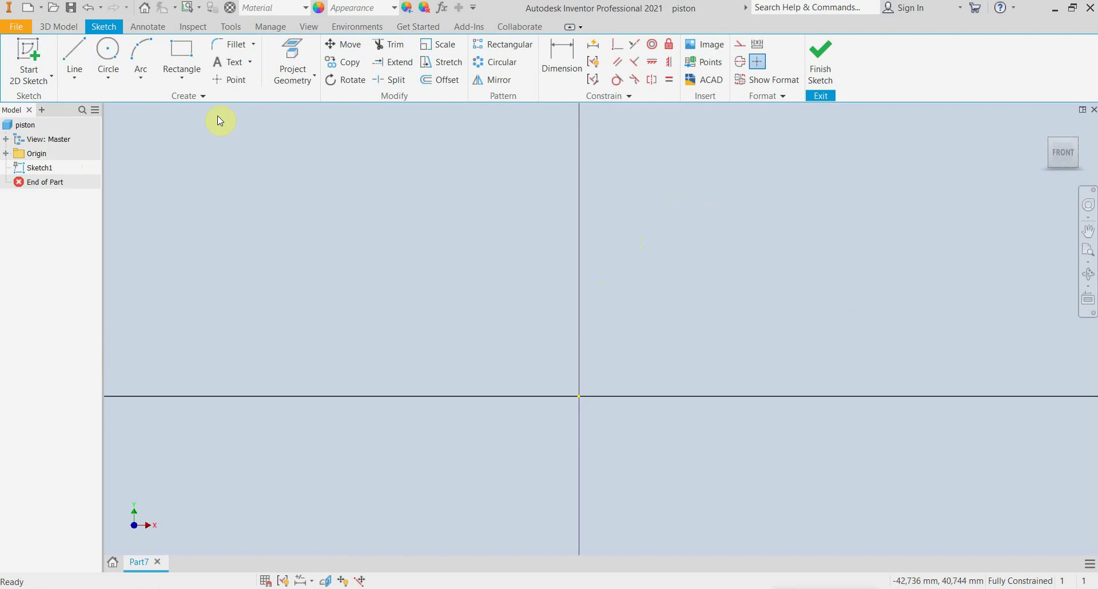
# - Sketch the piston wall with connected lines: horizontal crown underside, inner vertical about 58 mm long, short bottom edge, and outer vertical about 33 mm long
pyautogui.click(74, 58)
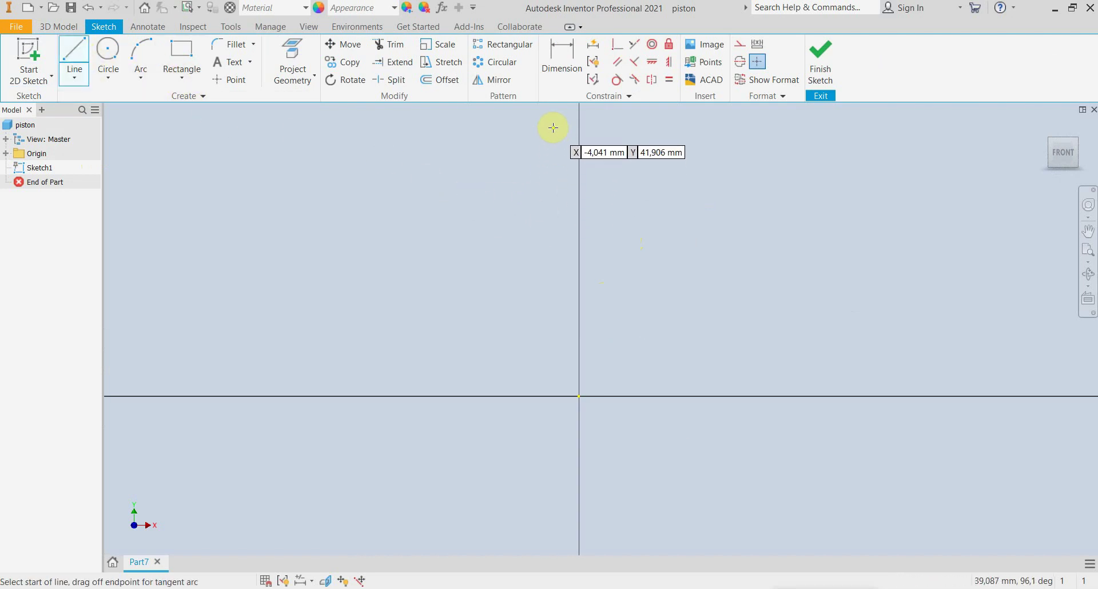
pyautogui.click(551, 158)
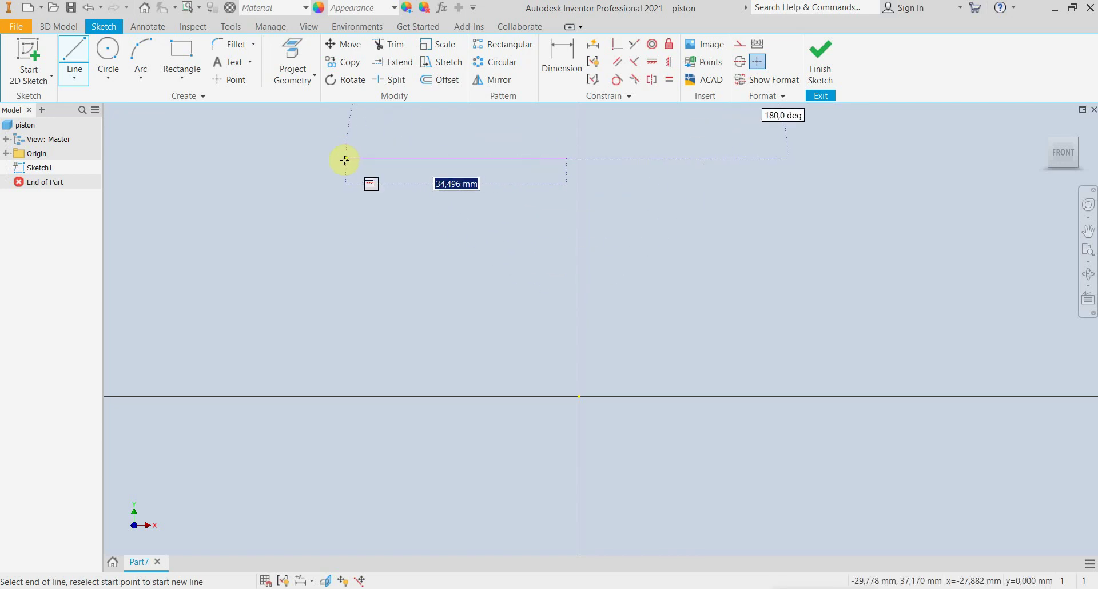
pyautogui.click(343, 158)
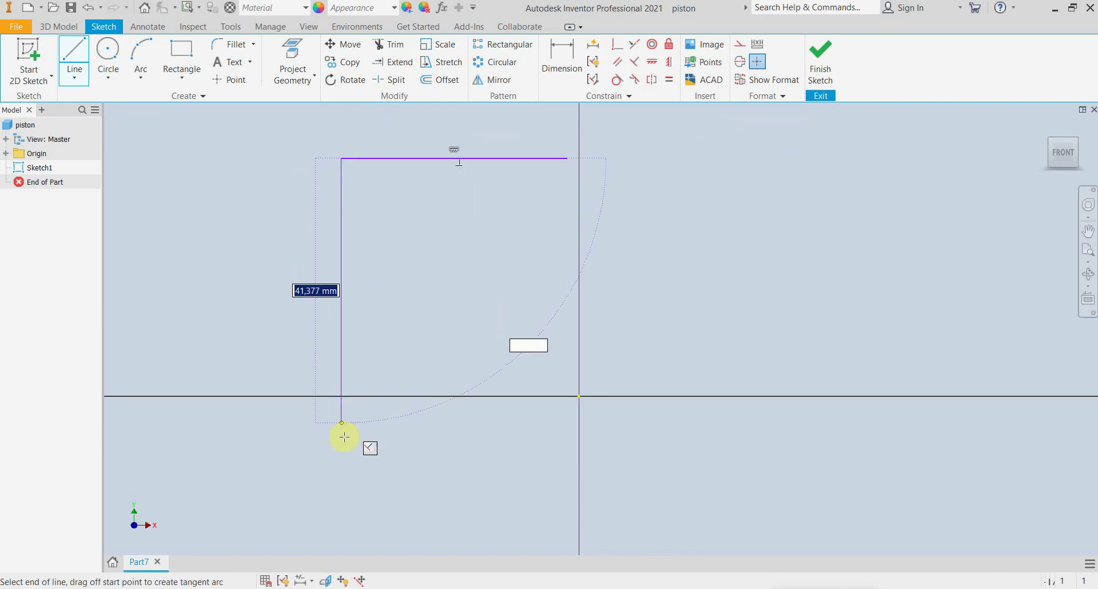
pyautogui.click(342, 529)
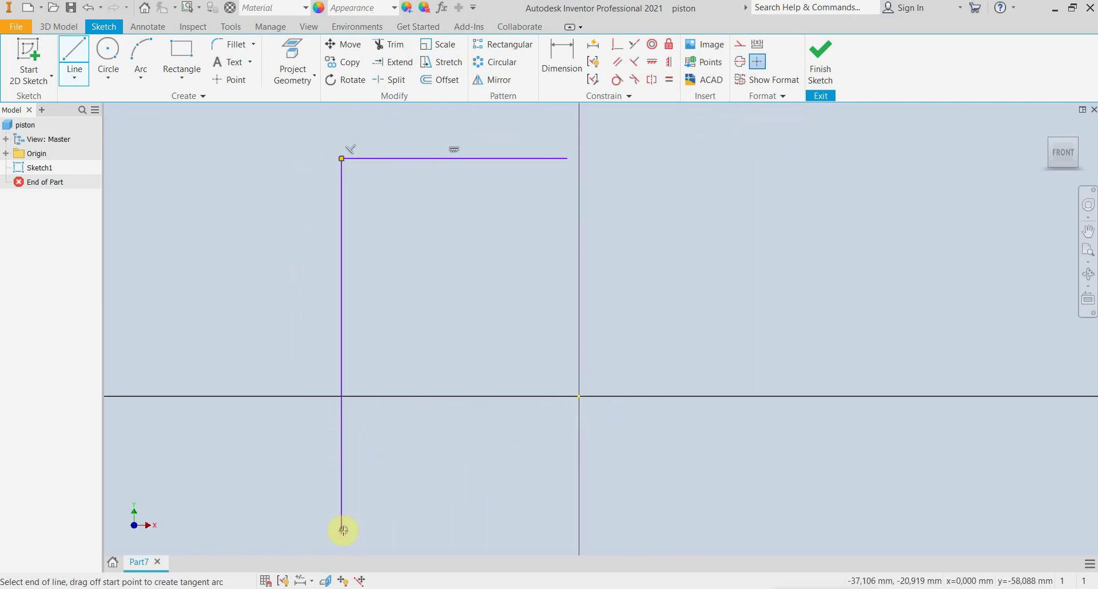
pyautogui.click(297, 530)
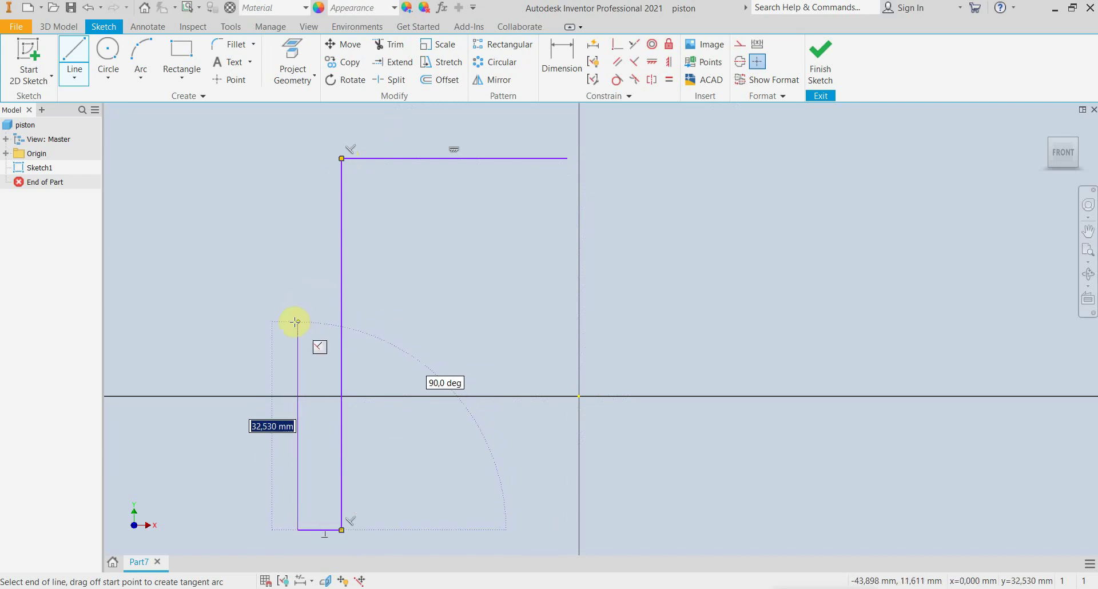
pyautogui.click(295, 322)
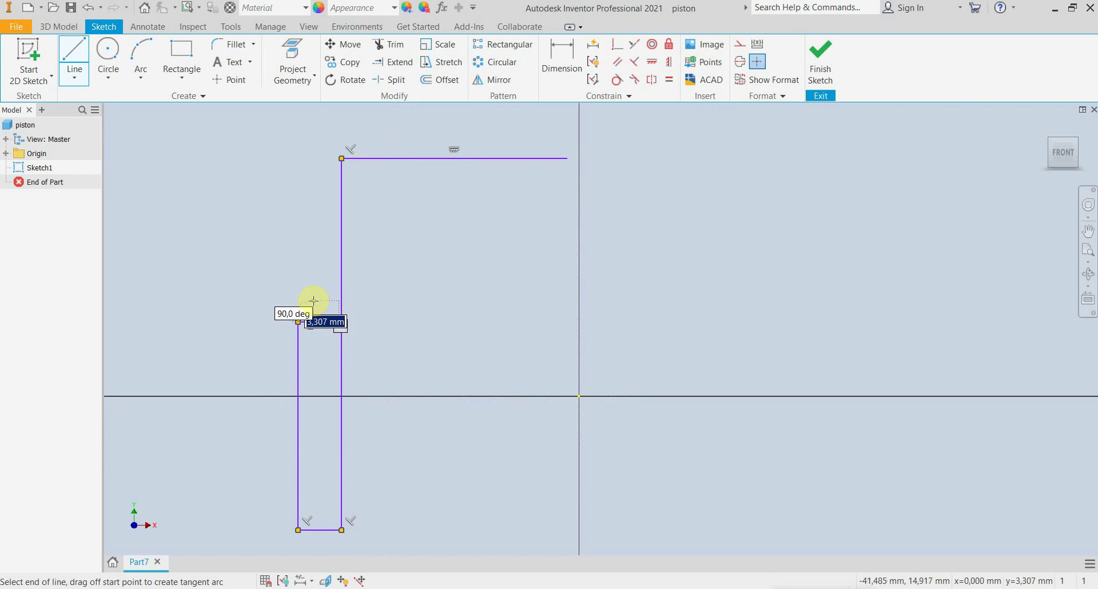
# - Continue the outer wall with the lowest ring groove, 4 mm high, and a 2 mm vertical land above it
pyautogui.write('4')
pyautogui.press('Return')
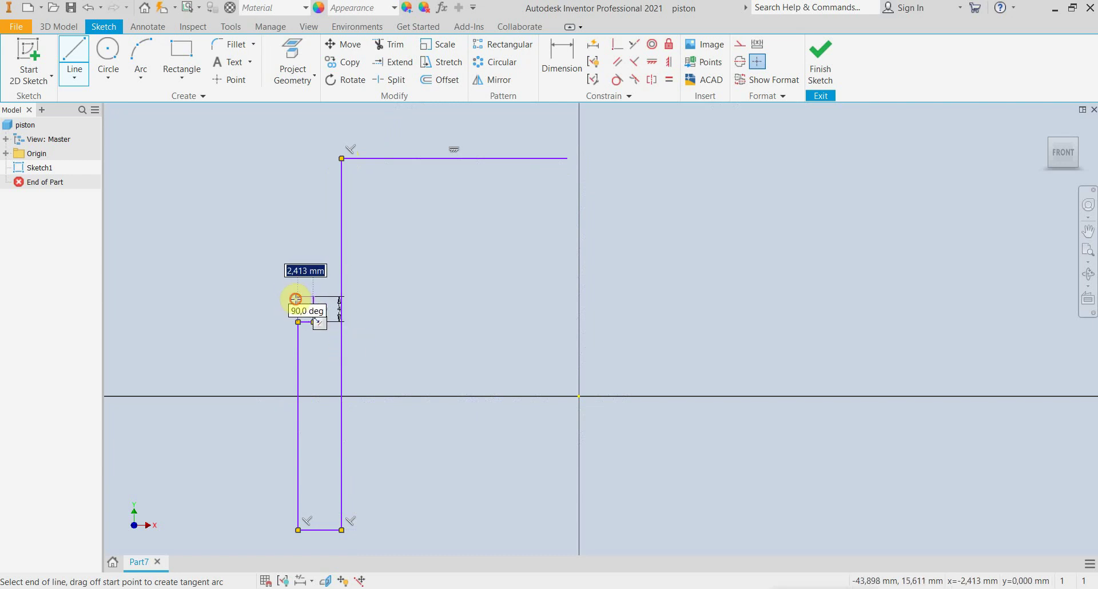
pyautogui.click(297, 298)
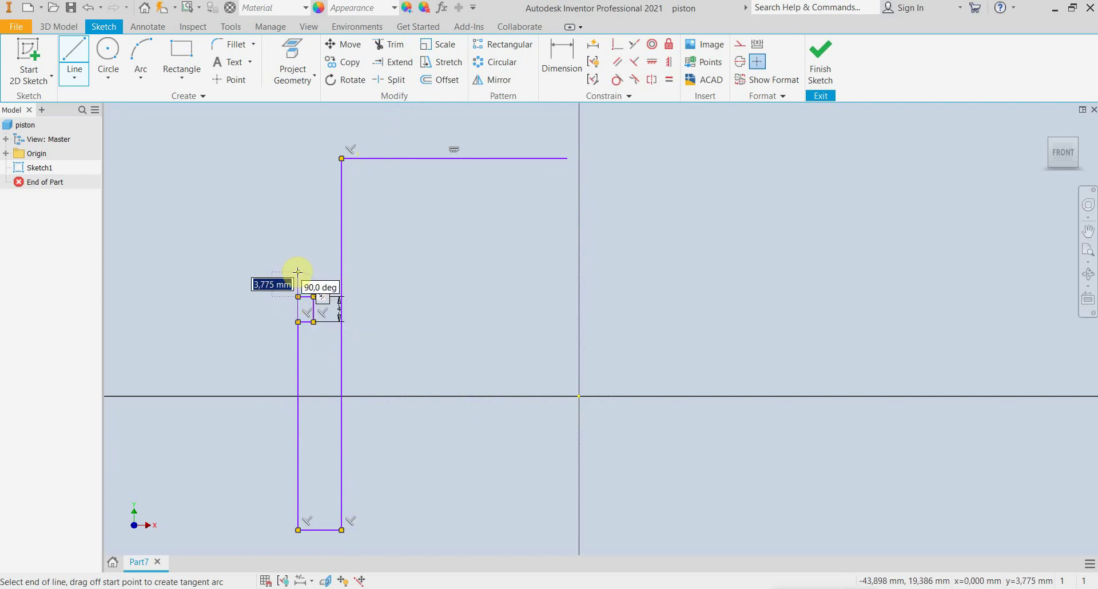
pyautogui.write('2')
pyautogui.press('Return')
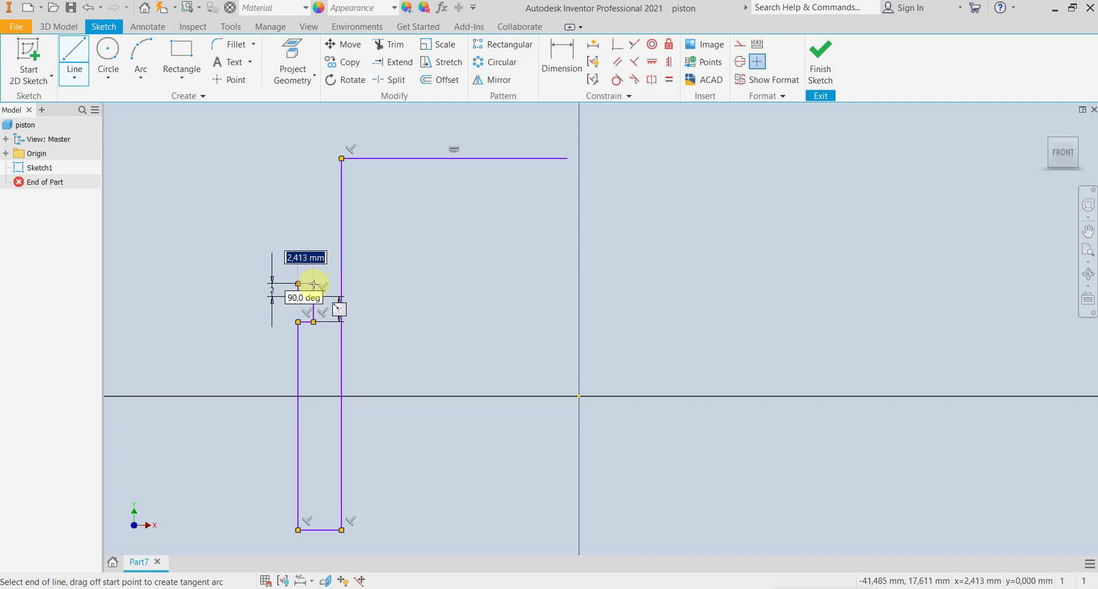
# - Add the middle ring groove, 3 mm high and as deep as the lowest one, with a 2 mm land above it
pyautogui.write('4')
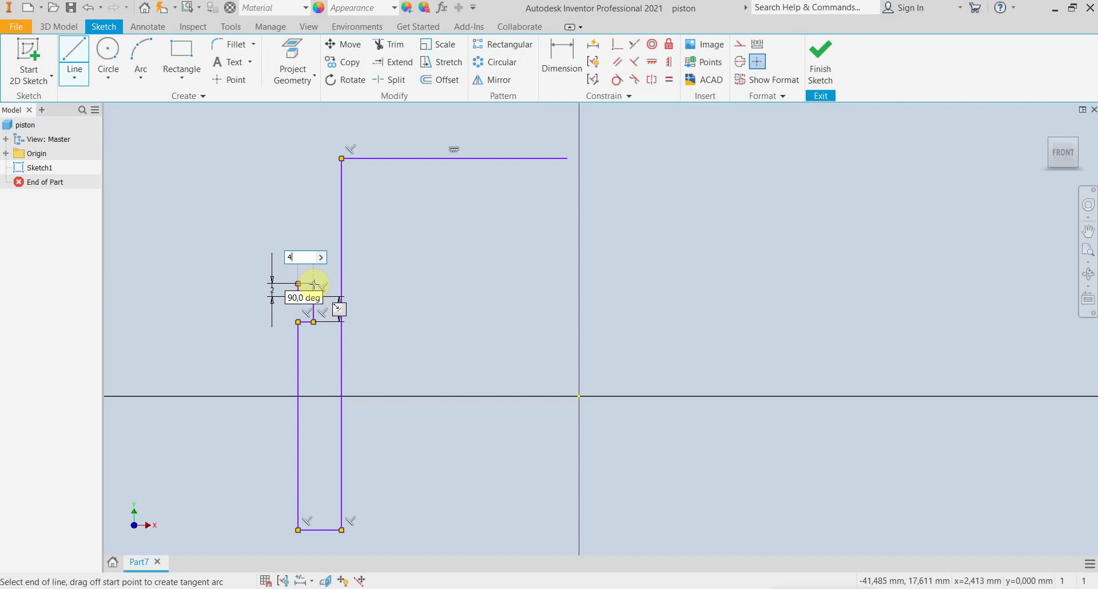
pyautogui.press('BackSpace')
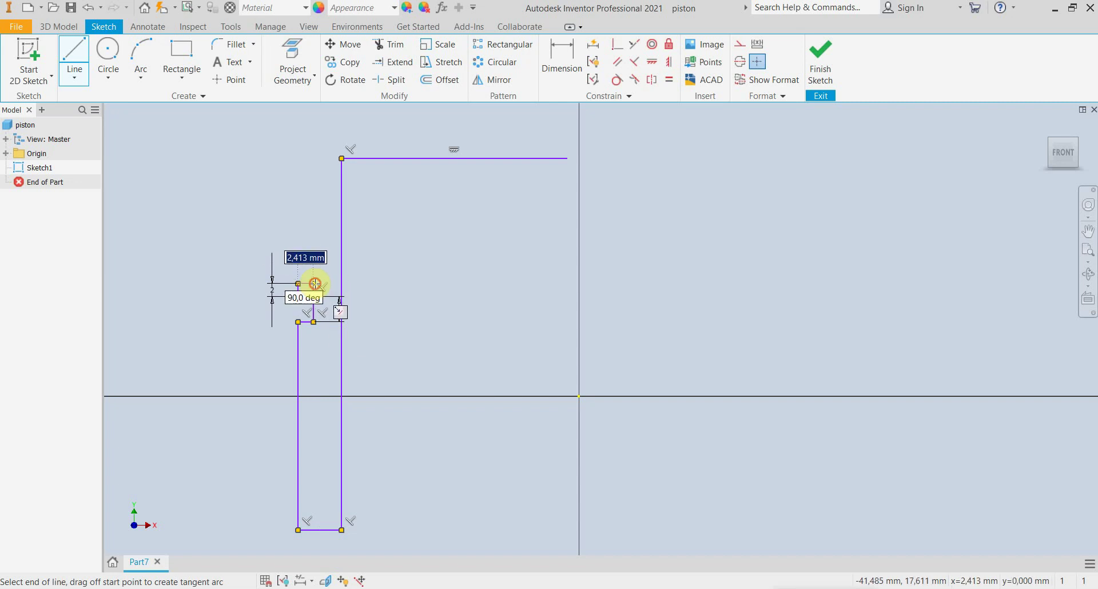
pyautogui.click(315, 283)
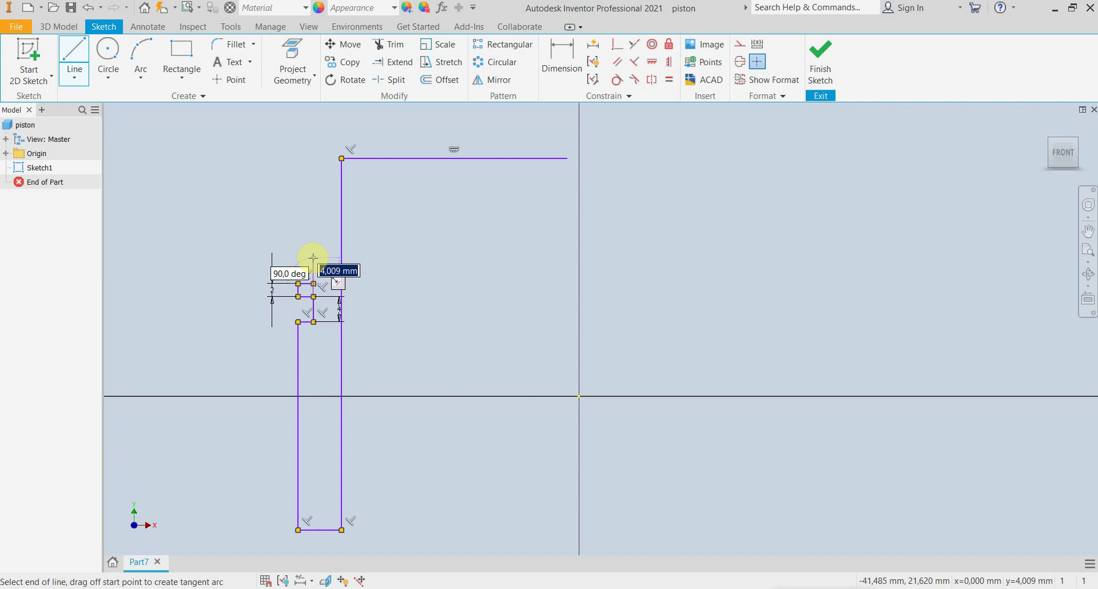
pyautogui.write('3')
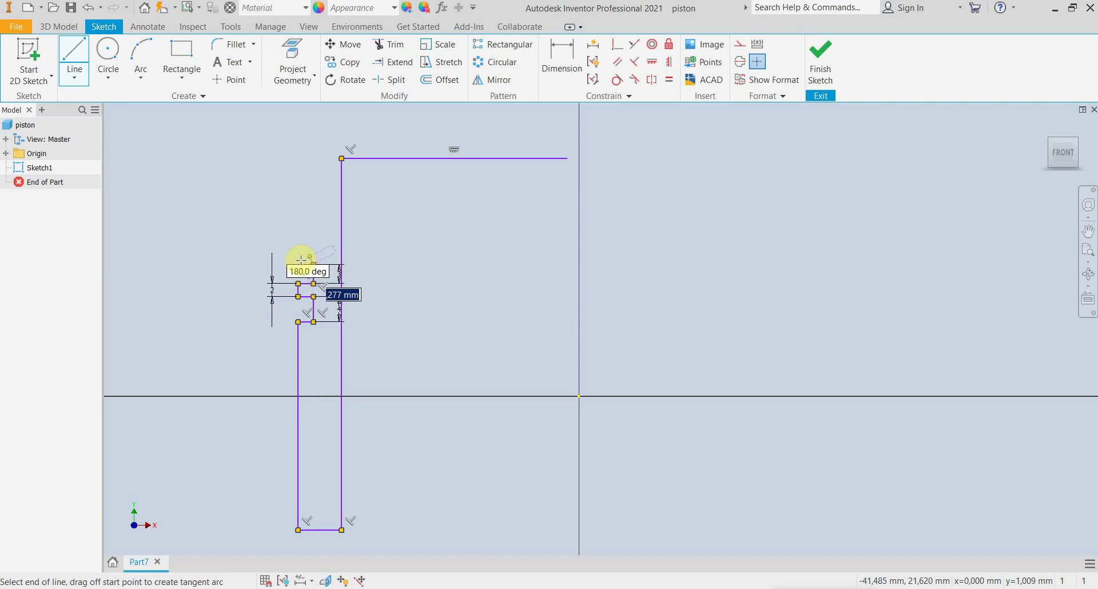
pyautogui.press('Return')
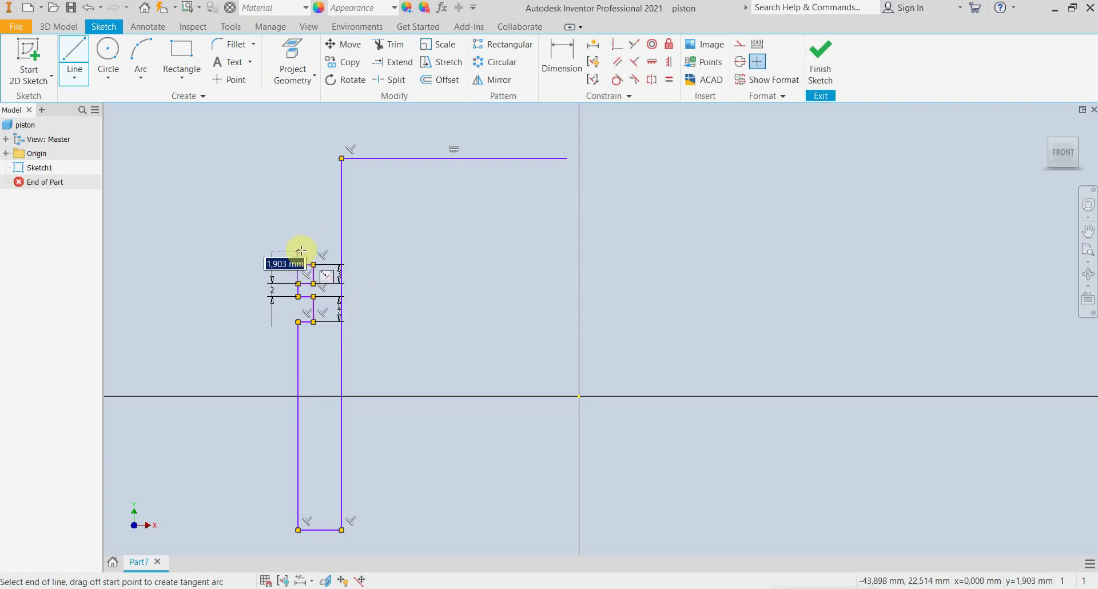
pyautogui.write('2')
pyautogui.press('Return')
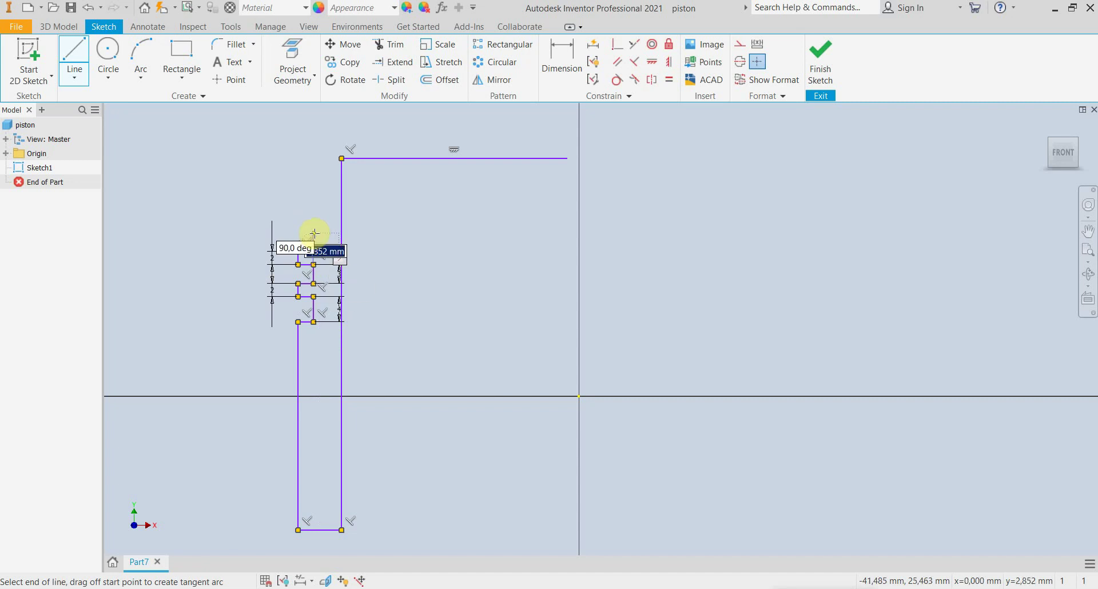
# - Add the uppermost ring groove, 3 mm high, and finish the line chain with a 5 mm vertical land above it
pyautogui.write('3')
pyautogui.press('Return')
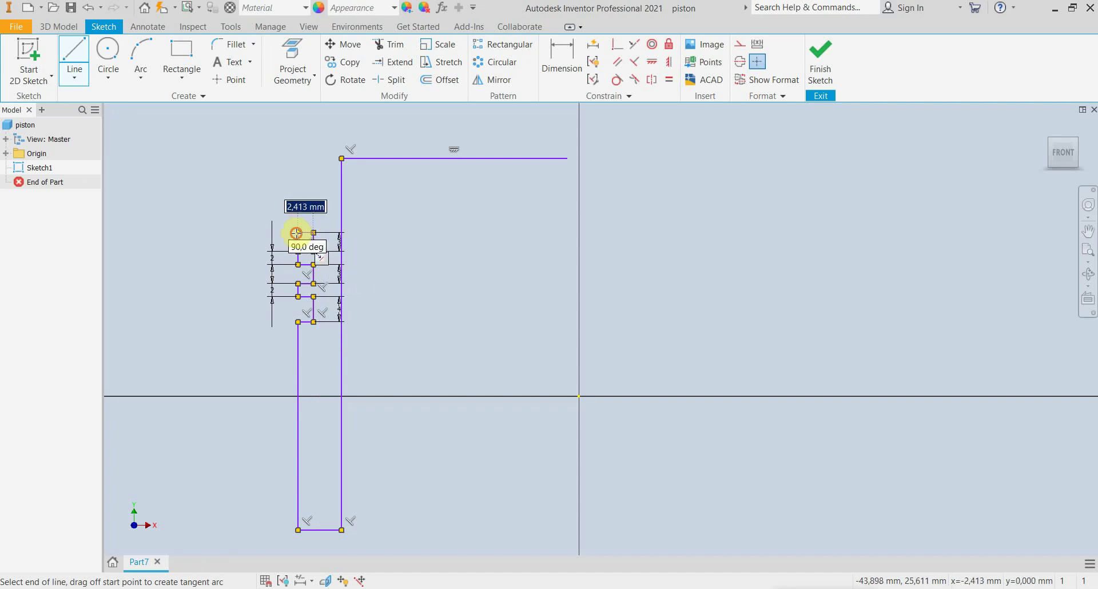
pyautogui.click(298, 233)
pyautogui.write('5')
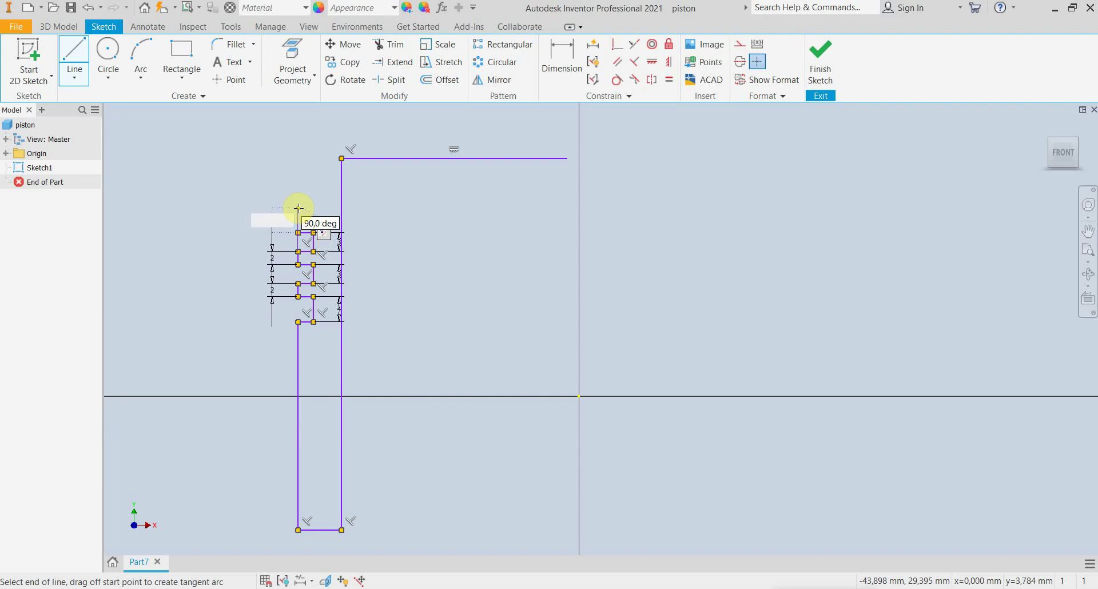
pyautogui.press('Return')
pyautogui.press('Escape')
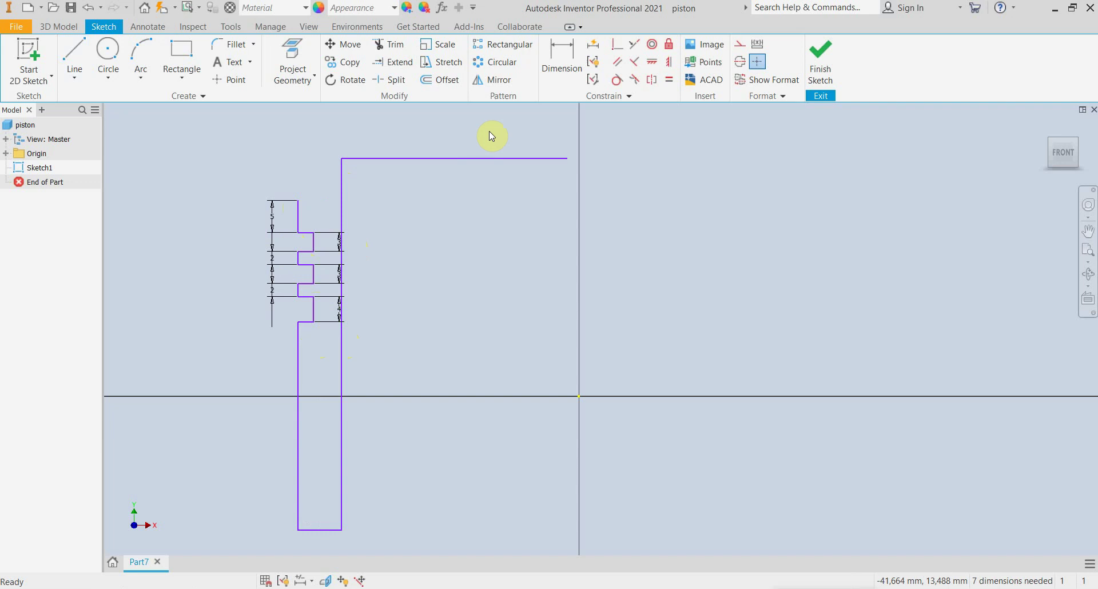
# - Dimension the depth of the lowest ring groove to 4 mm
pyautogui.click(561, 57)
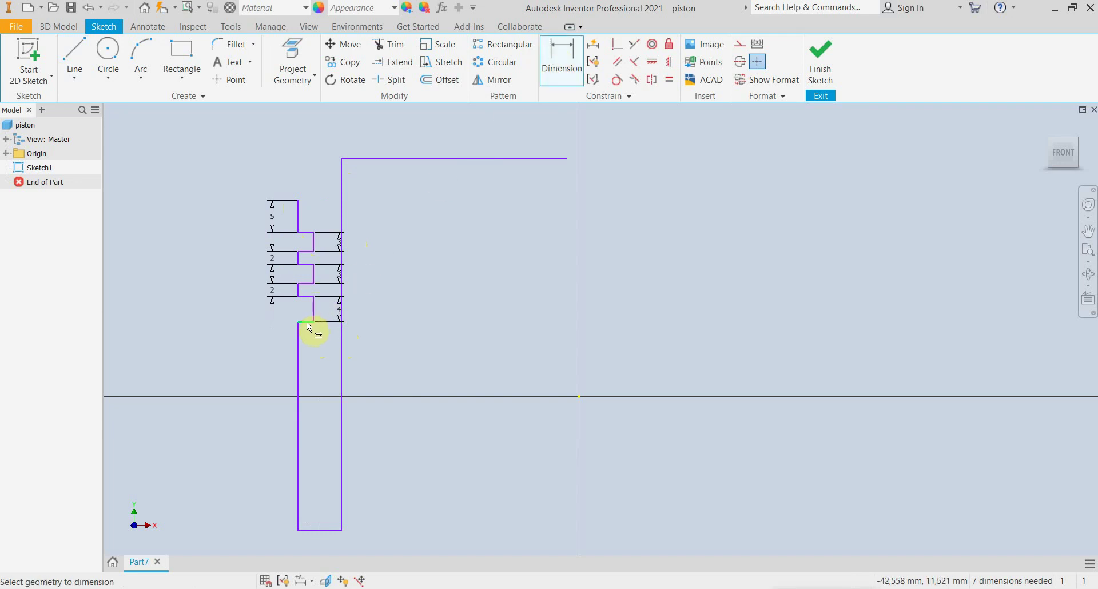
pyautogui.click(361, 359)
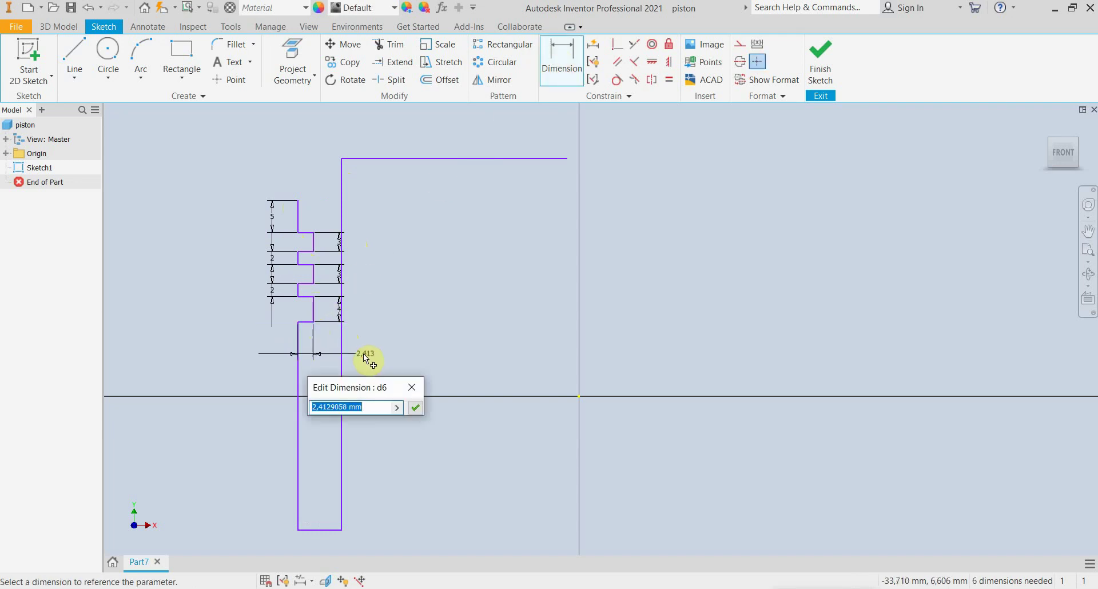
pyautogui.write('4')
pyautogui.press('Return')
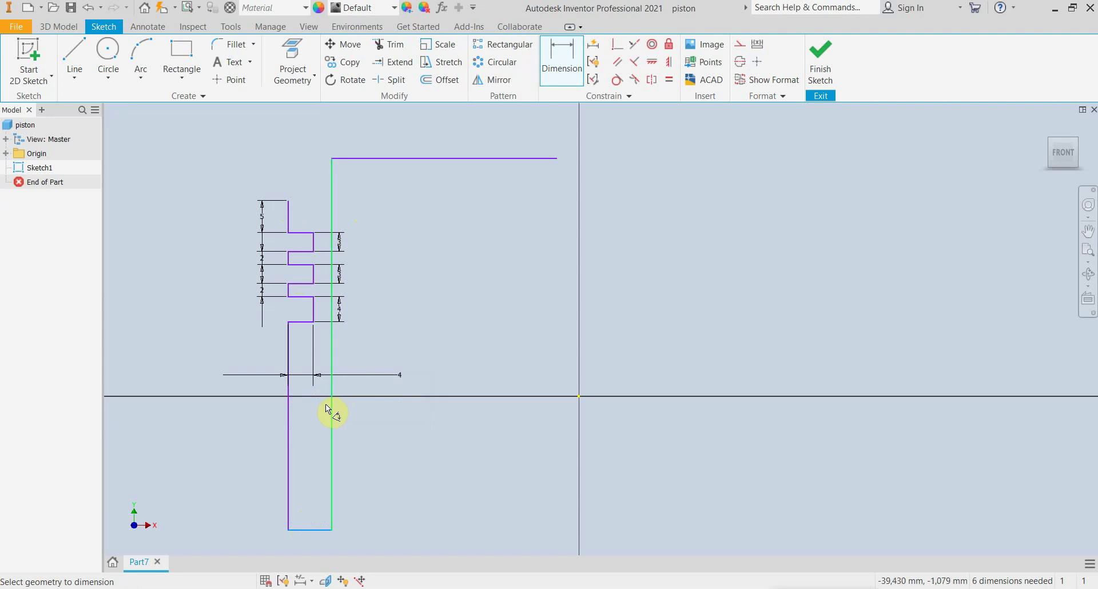
pyautogui.press('Escape')
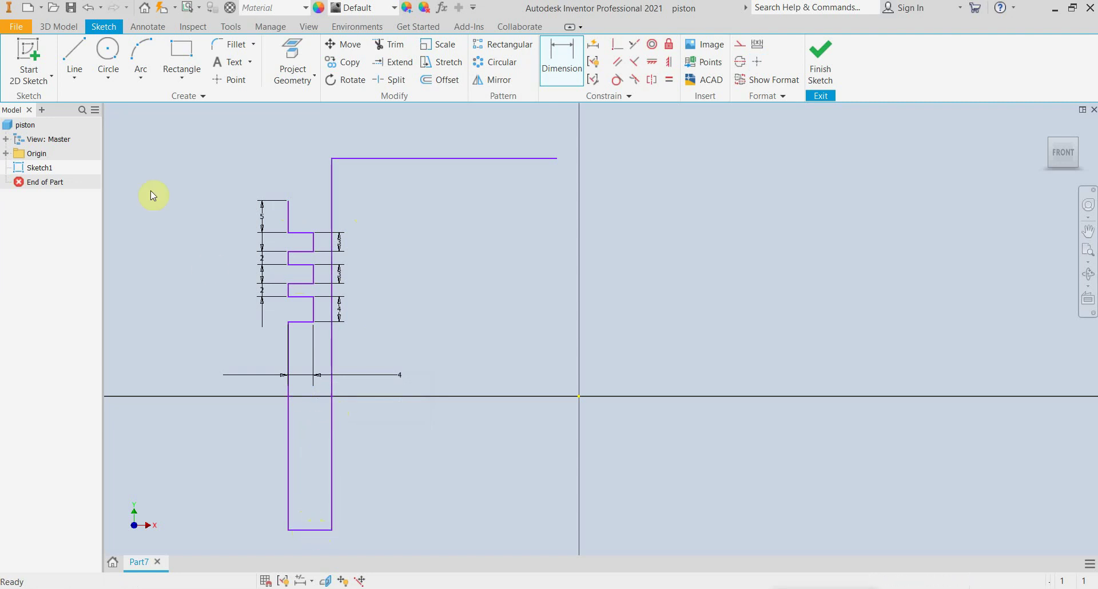
# - Make the origin's X and Y axes visible
pyautogui.click(5, 154)
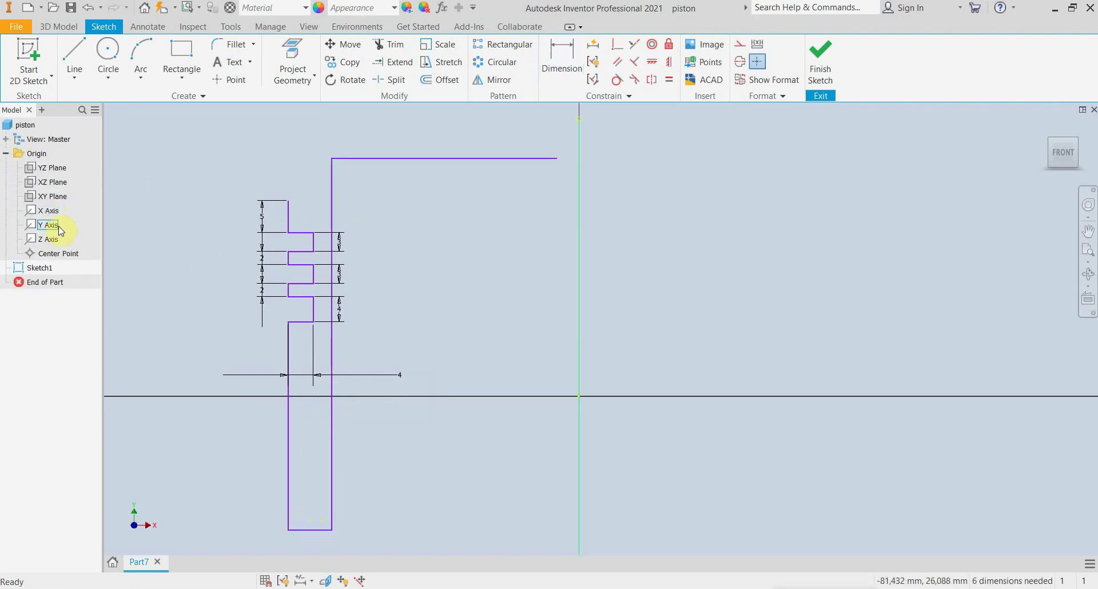
pyautogui.click(49, 211)
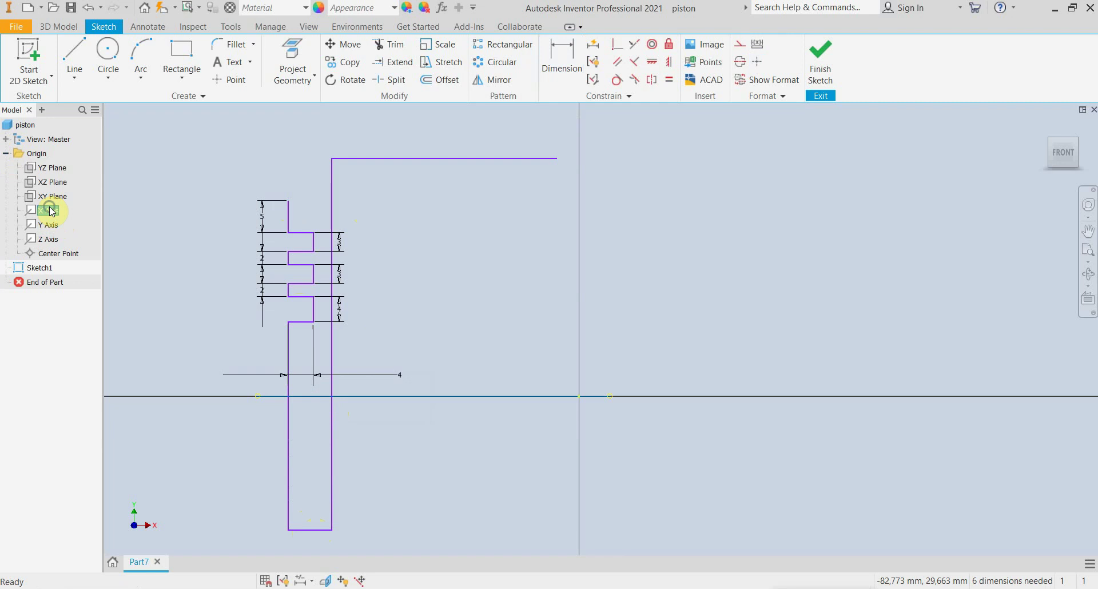
pyautogui.rightClick(49, 207)
pyautogui.click(91, 330)
pyautogui.click(49, 225)
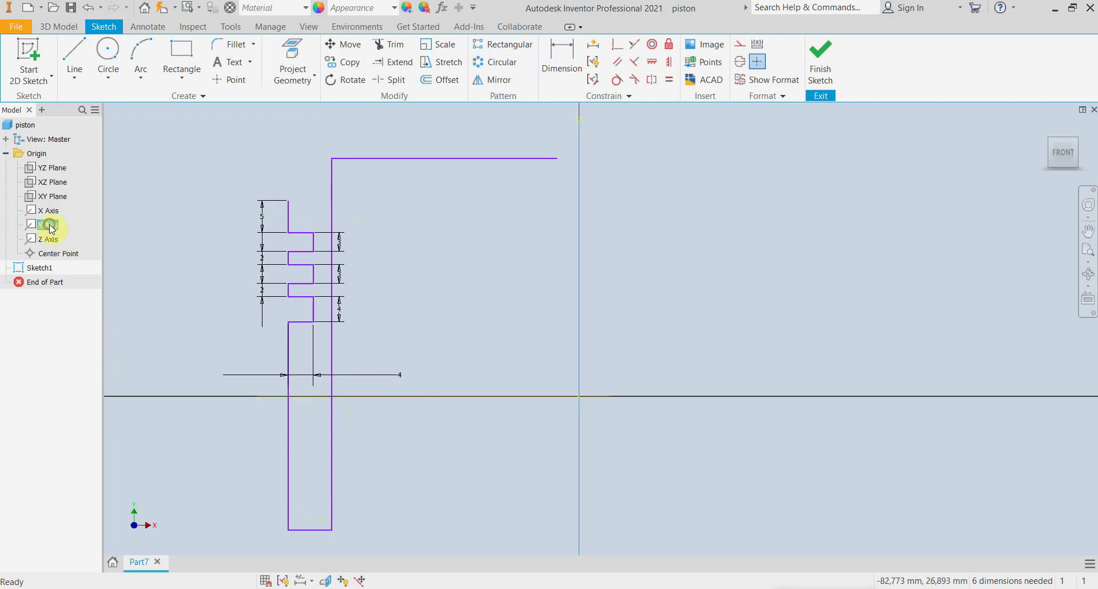
pyautogui.rightClick(51, 229)
pyautogui.click(94, 353)
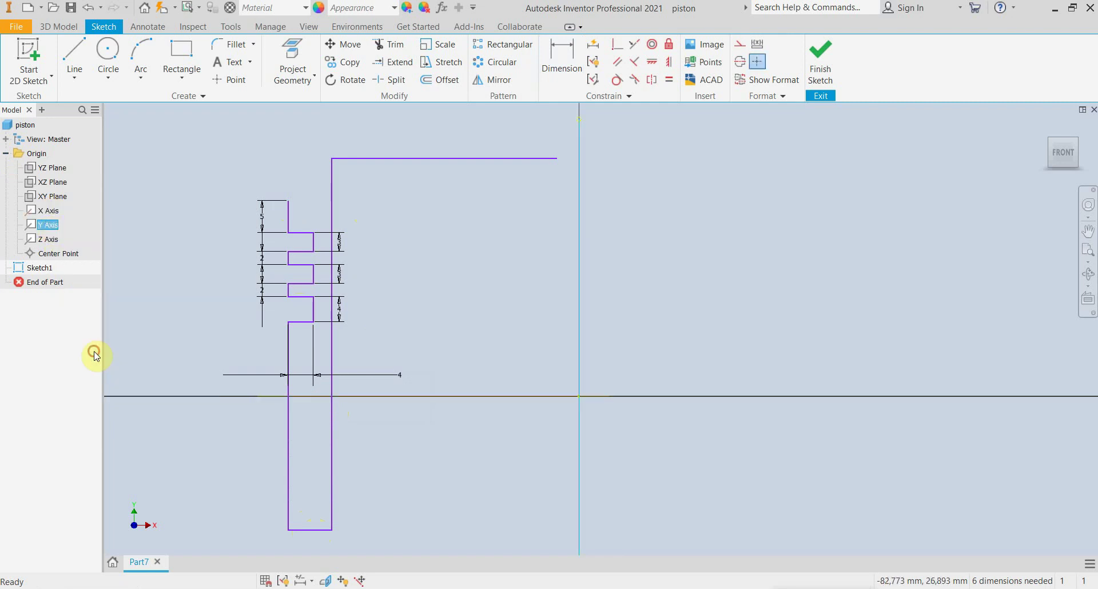
# - Dimension the distance from the X axis to the bottom edge of the piston wall to 27 mm
pyautogui.click(559, 56)
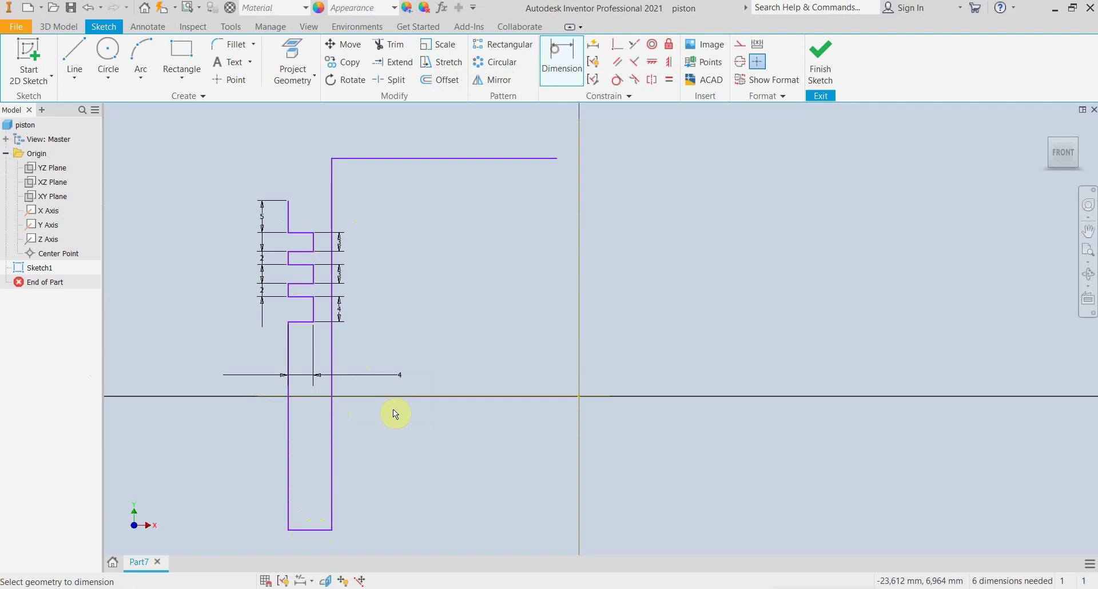
pyautogui.click(316, 531)
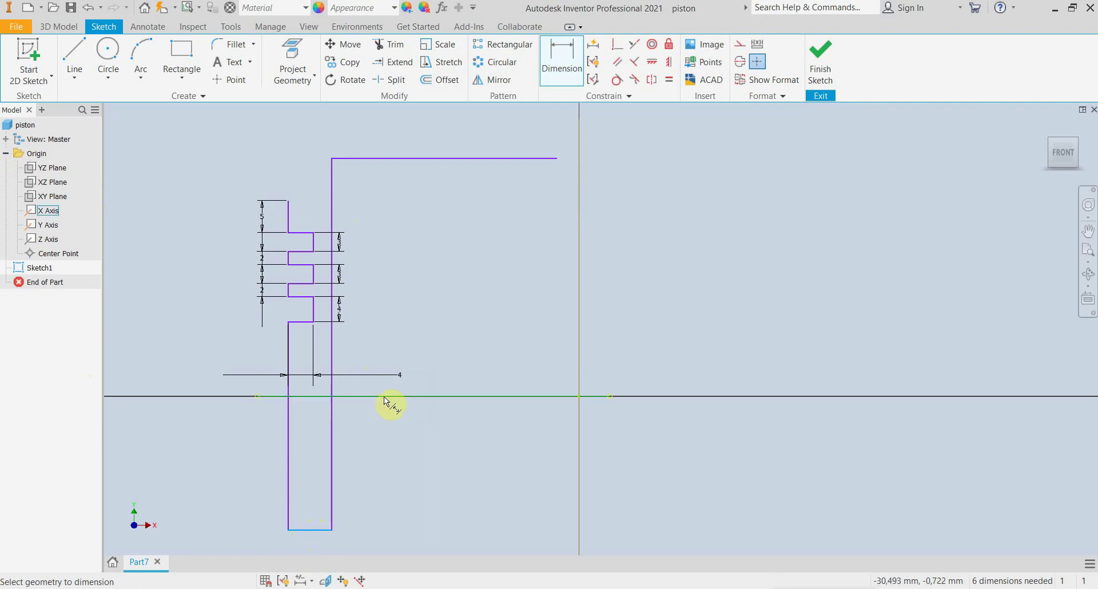
pyautogui.click(383, 396)
pyautogui.click(406, 477)
pyautogui.write('27')
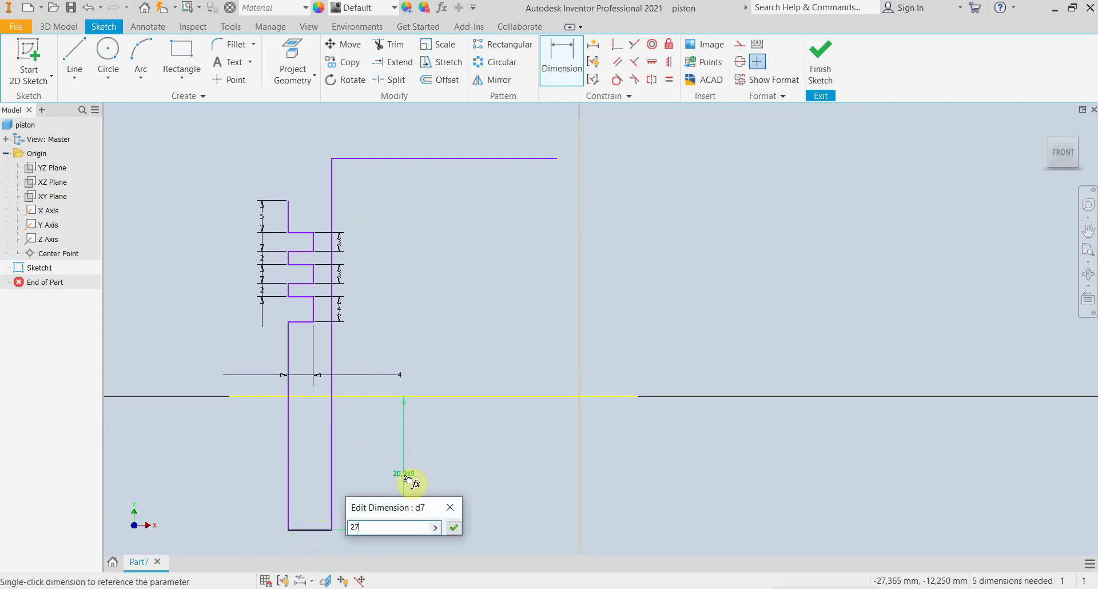
pyautogui.press('Return')
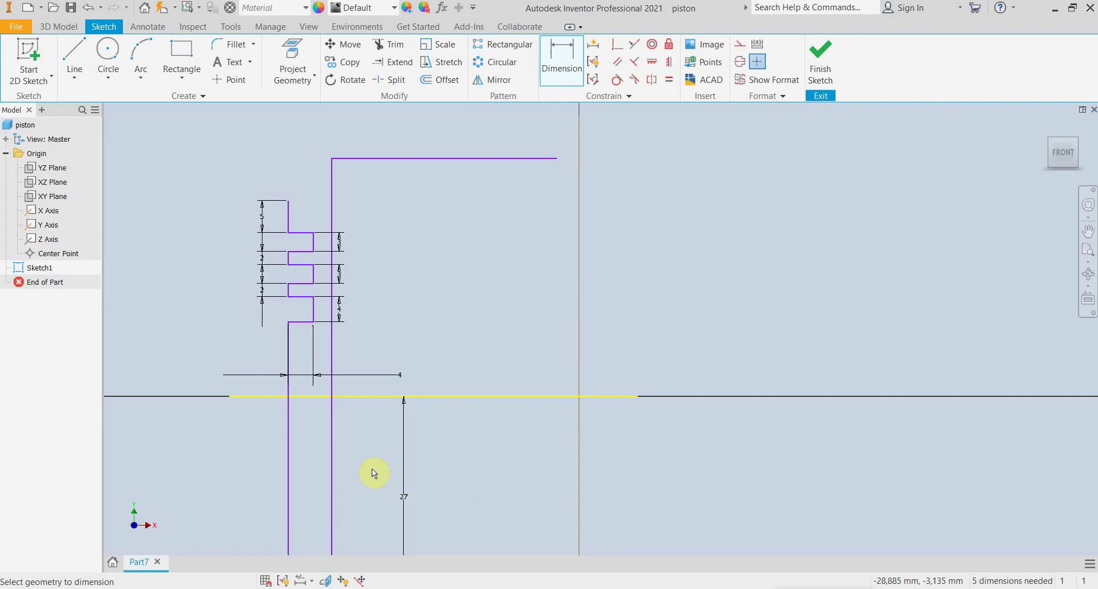
pyautogui.scroll(-2, 377, 437)
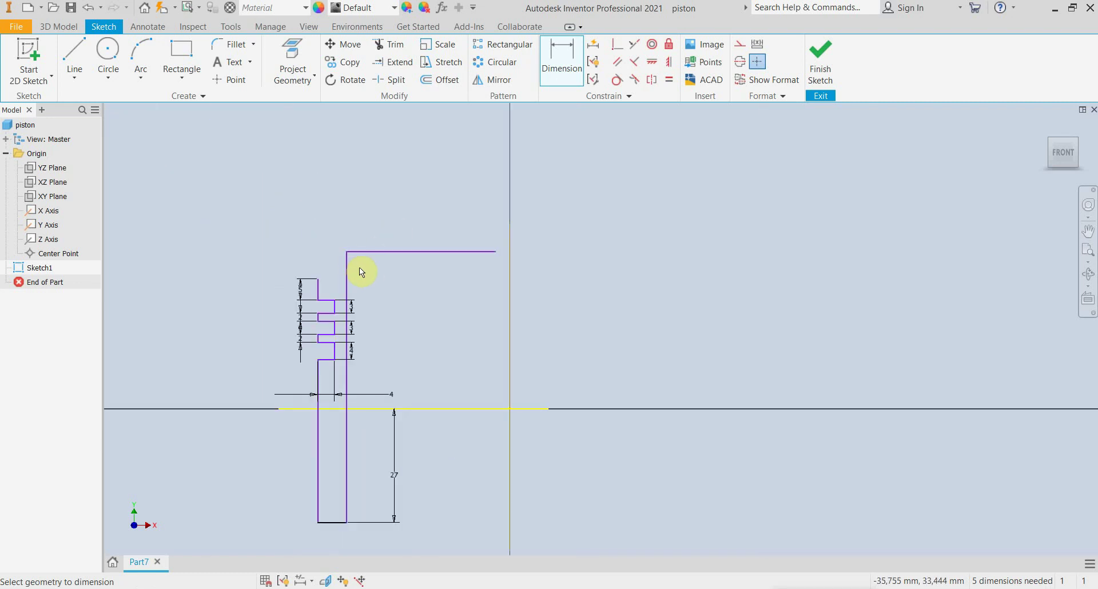
# - Dimension the outer wall line below the lowest ring groove to a length of 45 mm
pyautogui.click(316, 422)
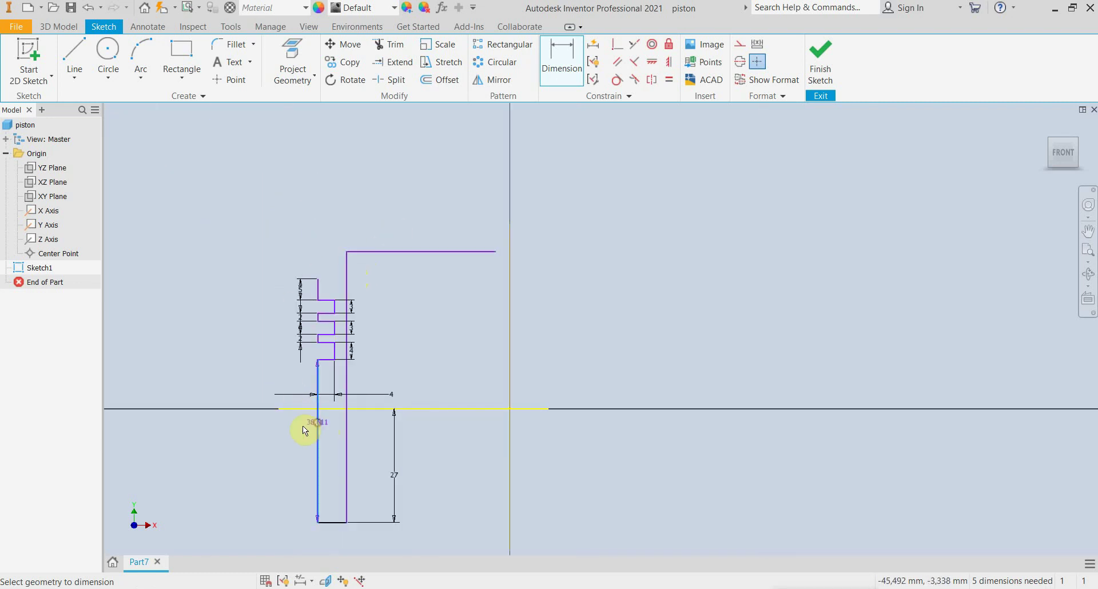
pyautogui.click(244, 435)
pyautogui.write('45')
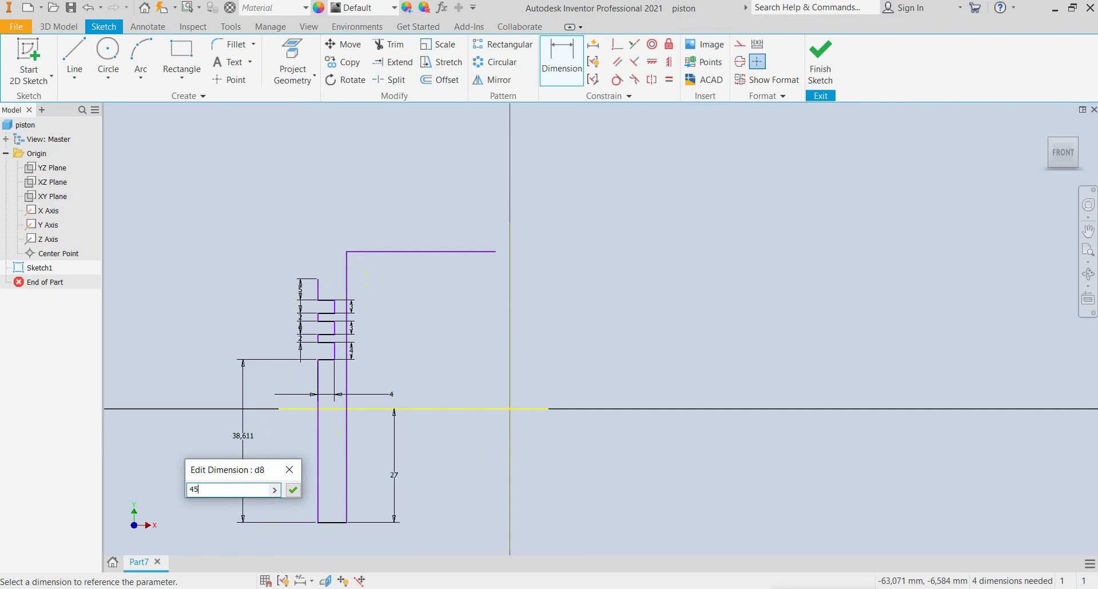
pyautogui.press('Return')
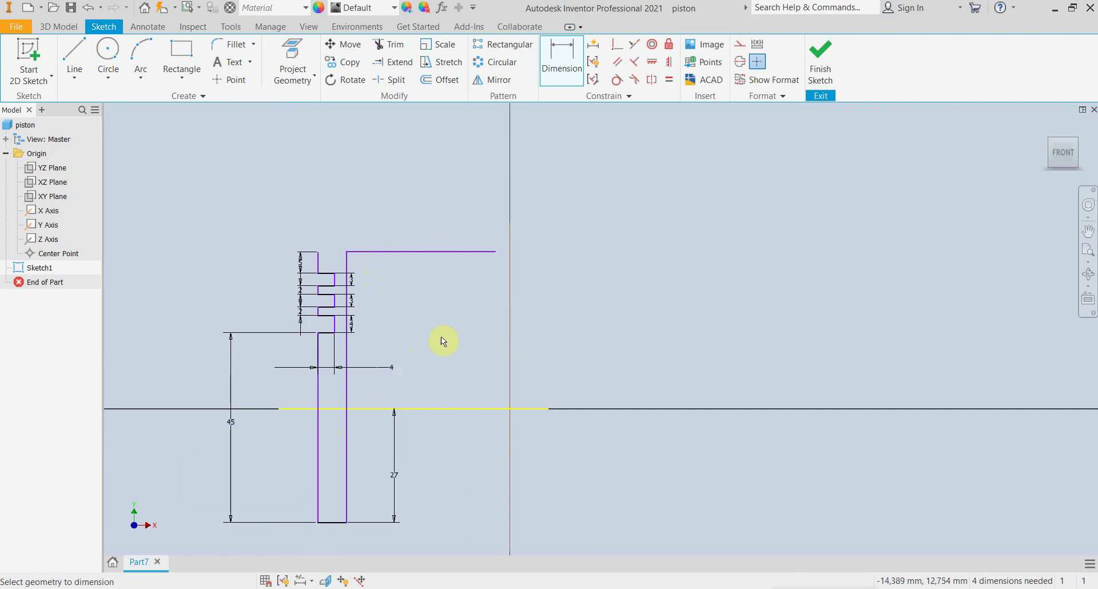
# - Dimension the distance from the vertical inner wall line to the Y axis to 37 mm
pyautogui.click(348, 351)
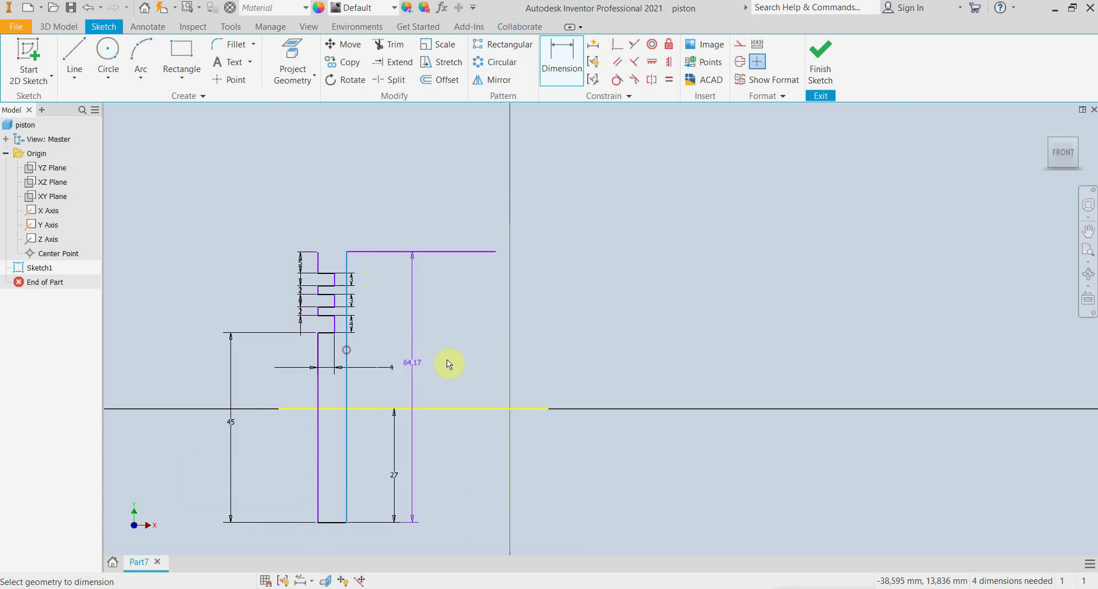
pyautogui.click(508, 351)
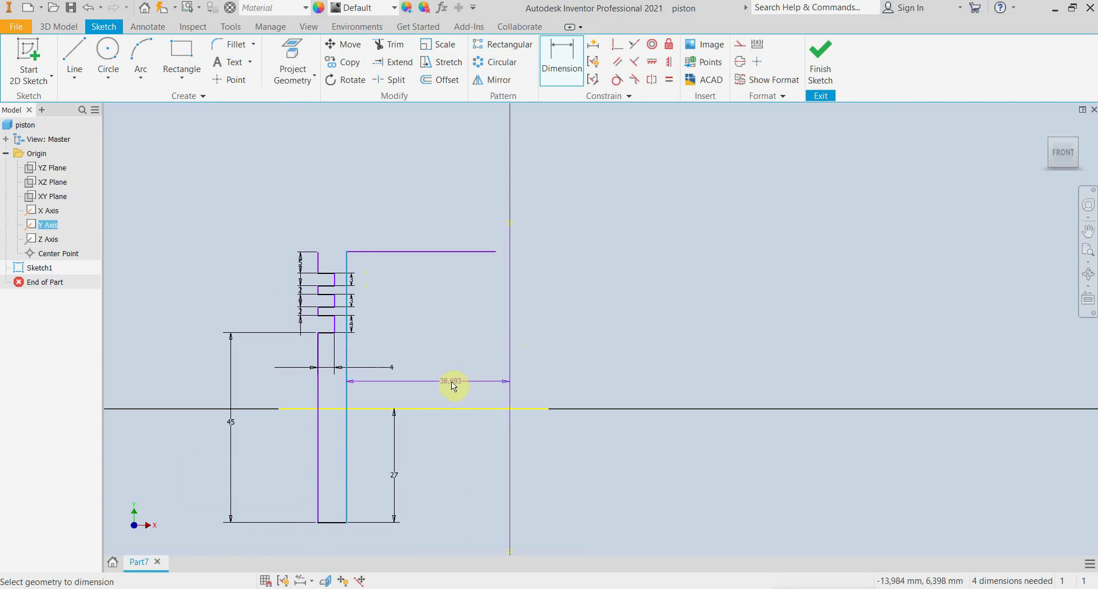
pyautogui.click(447, 386)
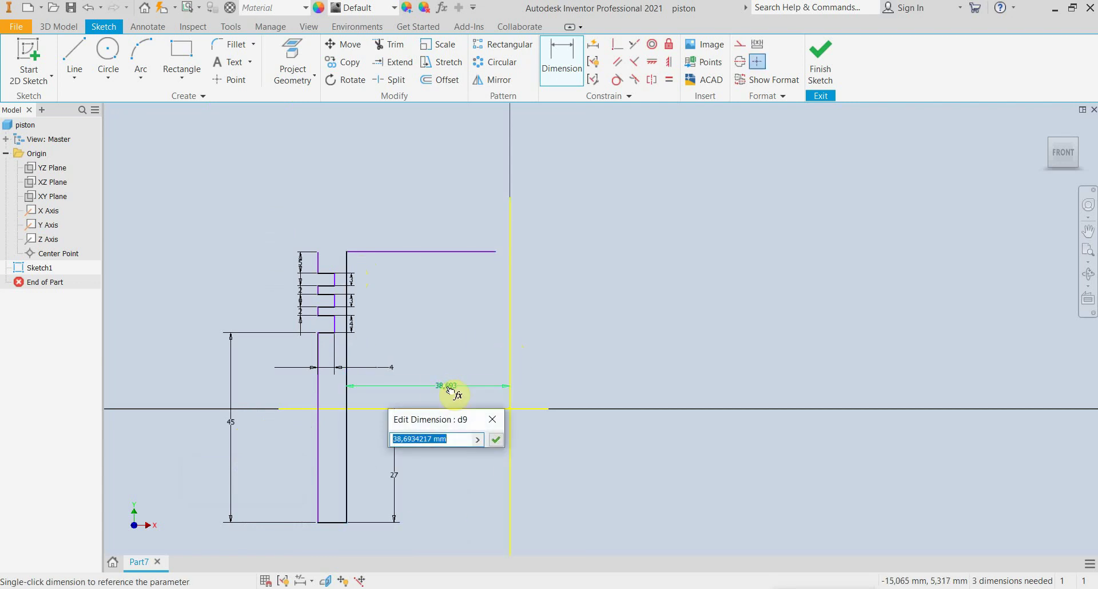
pyautogui.write('3')
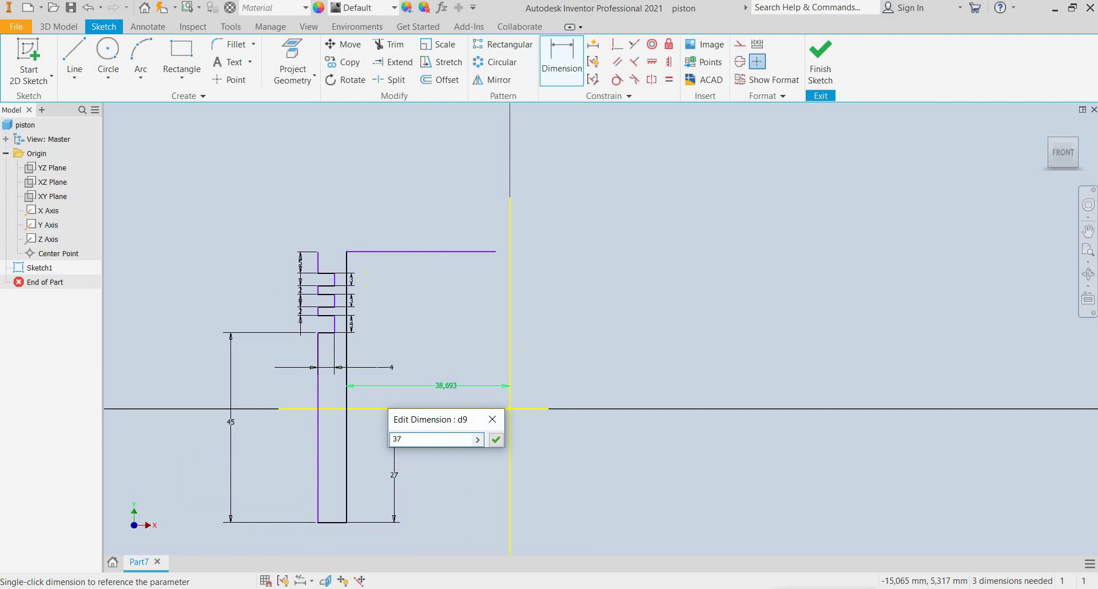
pyautogui.write('7')
pyautogui.press('Return')
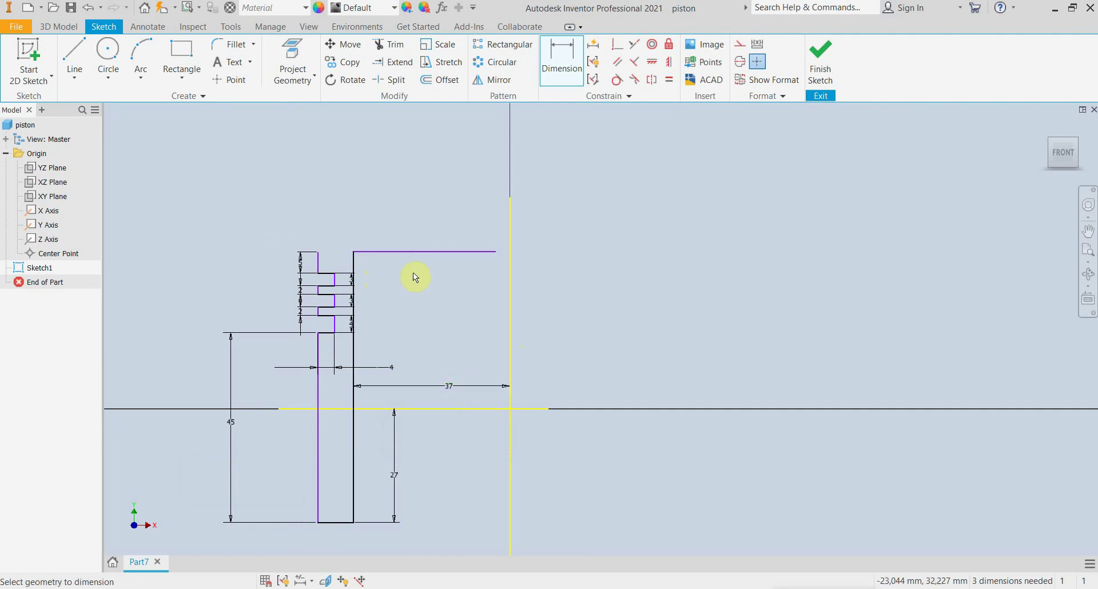
# - Draw a three-point arc of about 77.5 mm radius from the top of the uppermost land to the Y axis as the piston crown
pyautogui.click(141, 50)
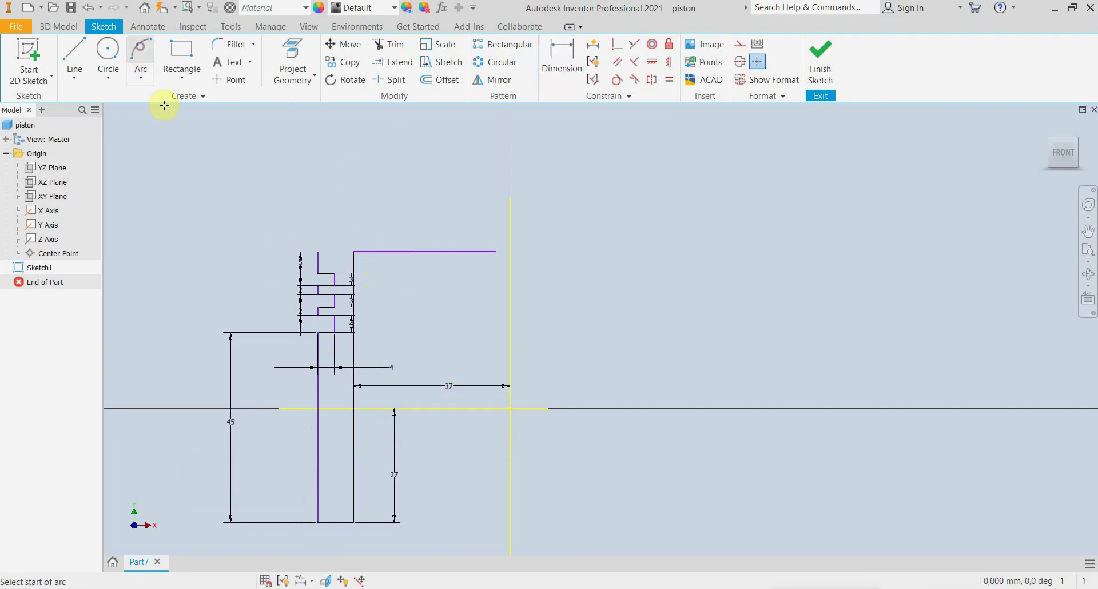
pyautogui.click(318, 252)
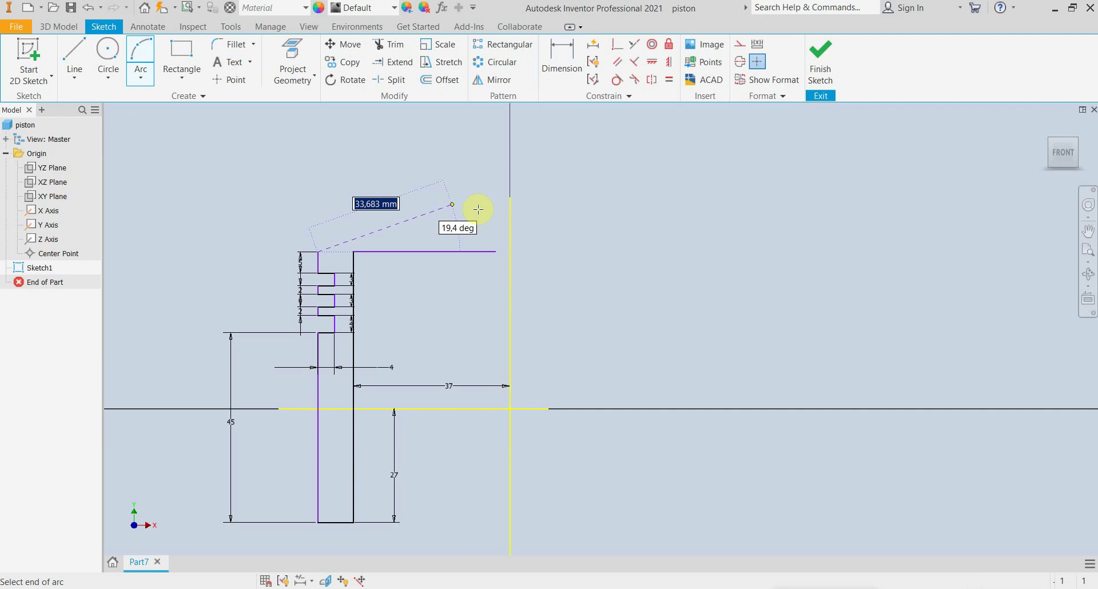
pyautogui.click(510, 212)
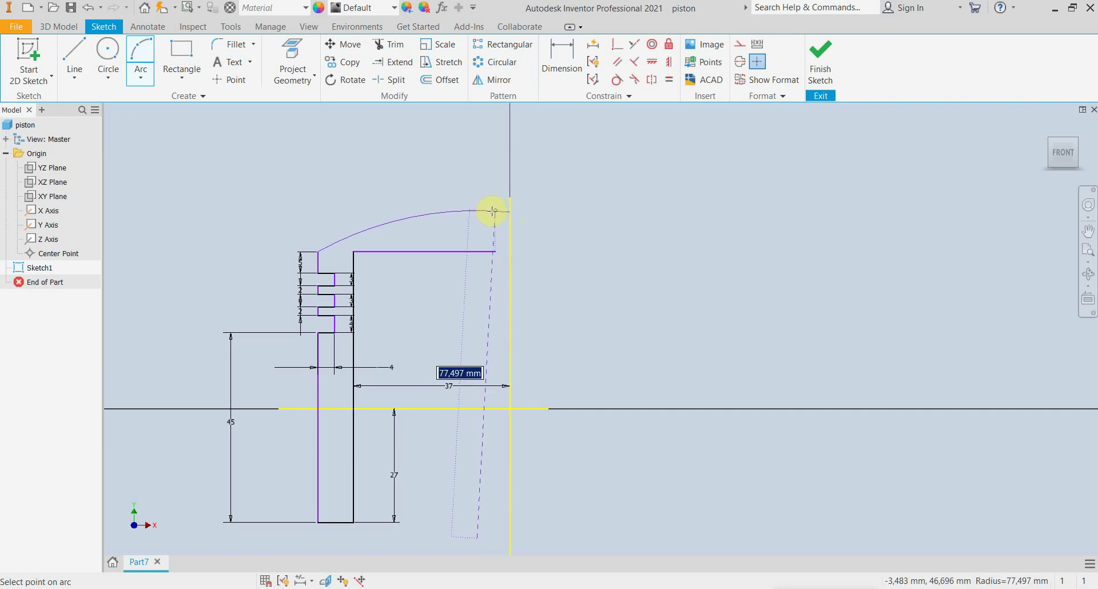
pyautogui.click(456, 211)
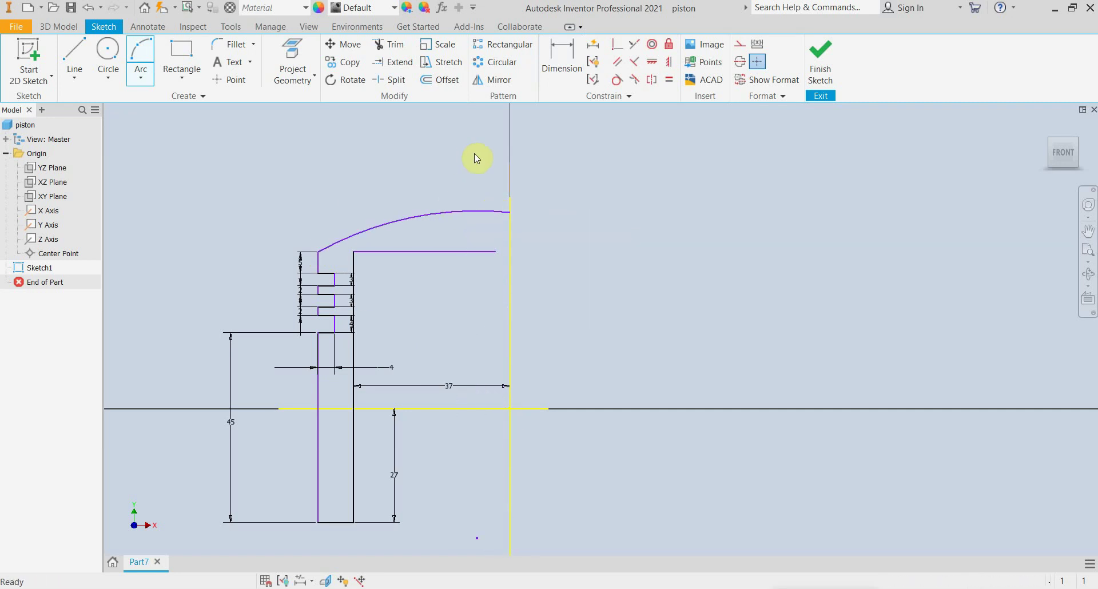
pyautogui.press('Escape')
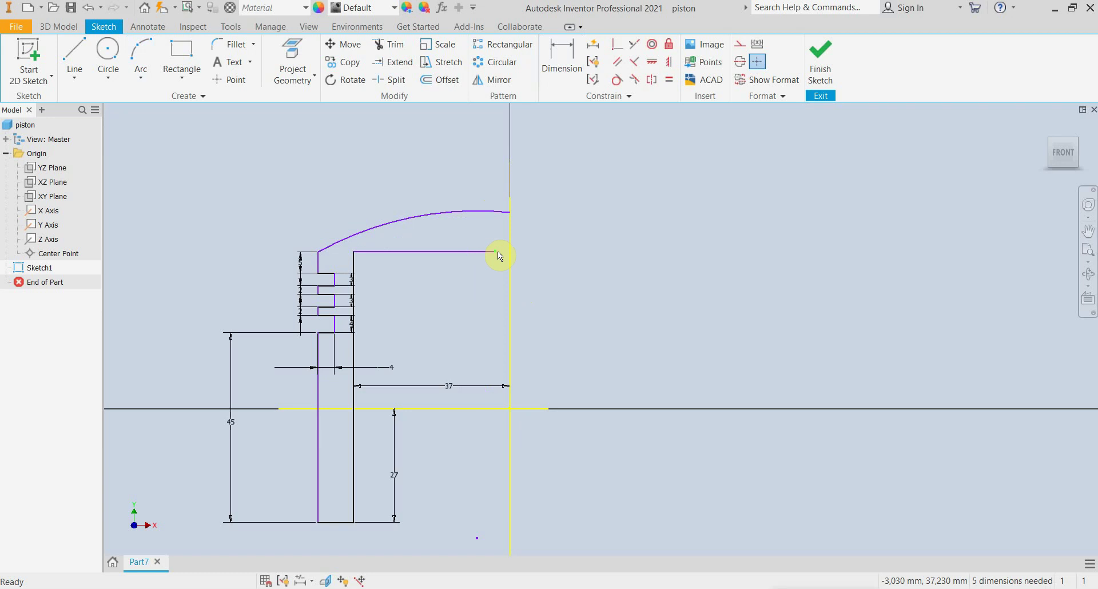
# - Constrain the free end of the horizontal inner top line to be coincident with the Y axis
pyautogui.click(617, 44)
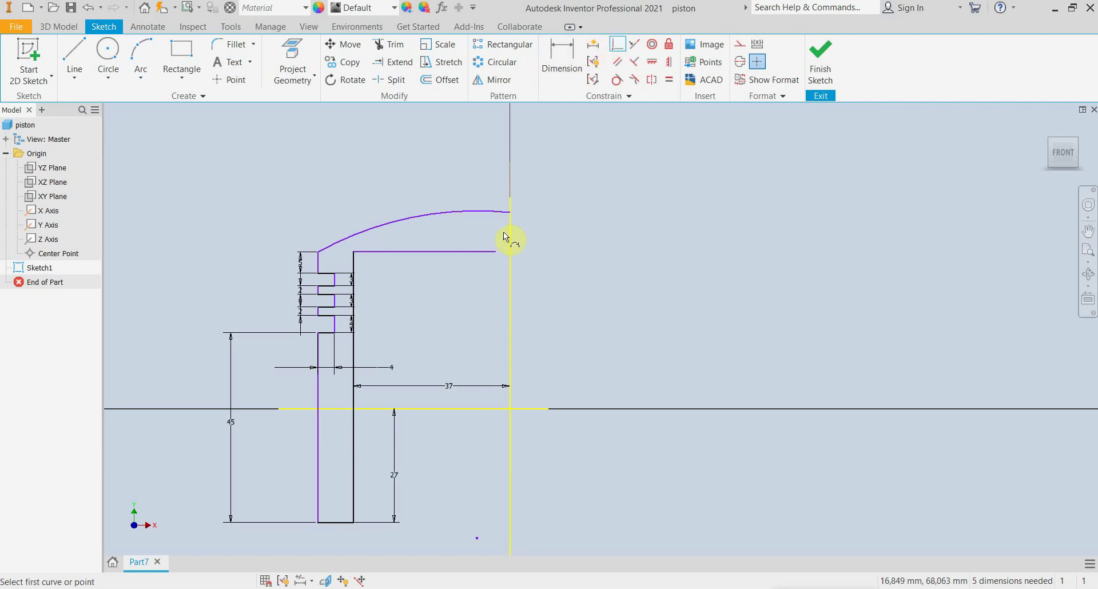
pyautogui.click(496, 250)
pyautogui.click(510, 251)
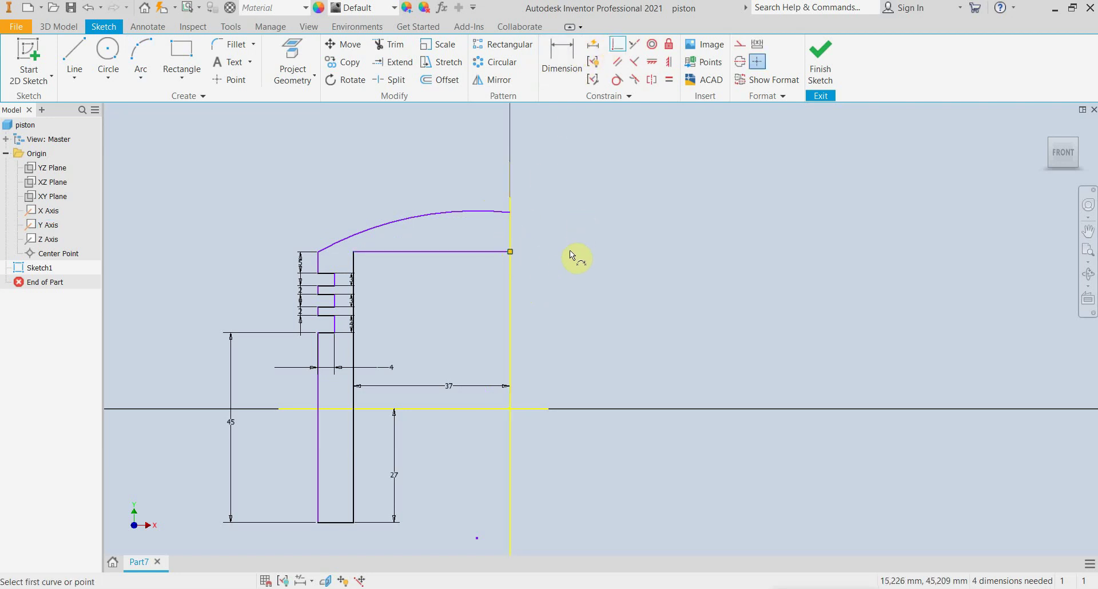
pyautogui.press('Escape')
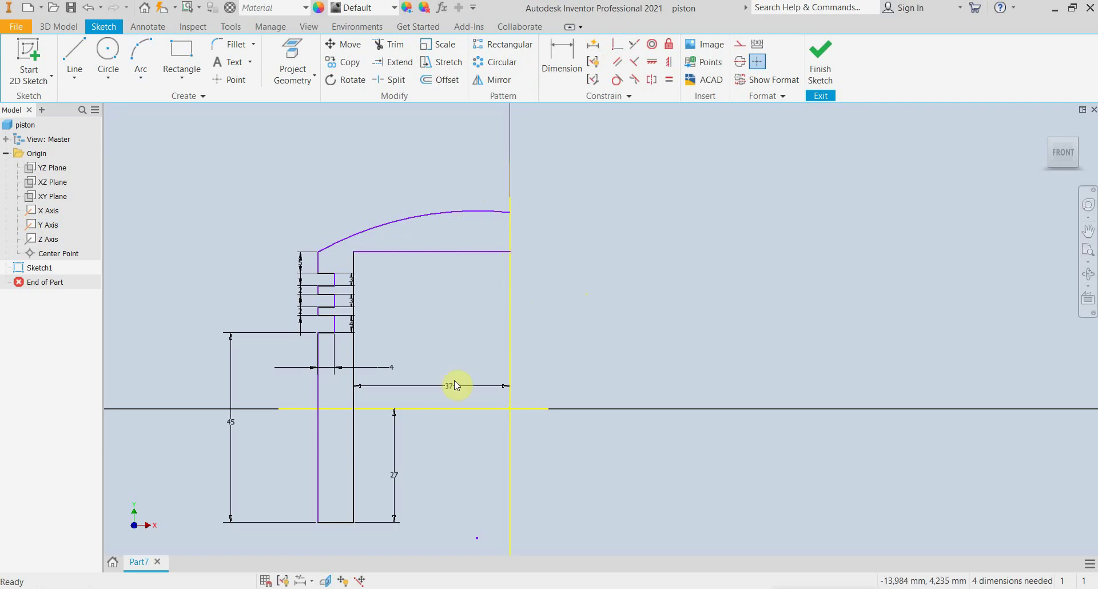
# - Dimension the height from the X axis to the crown arc's endpoint on the Y axis to 44 mm
pyautogui.moveTo(454, 380); pyautogui.dragTo(458, 295, button='middle')
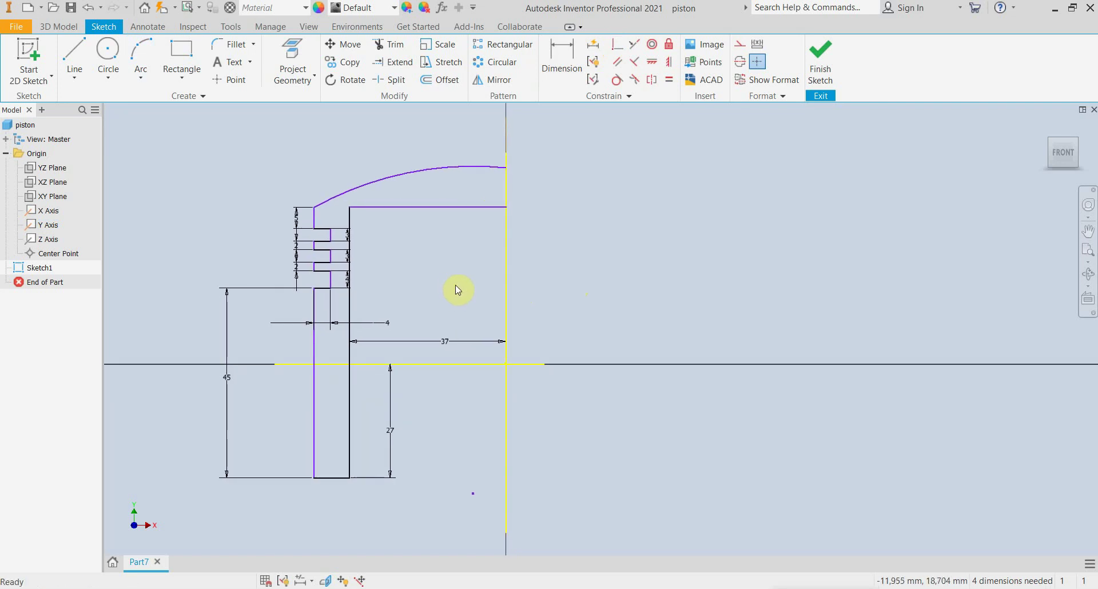
pyautogui.click(568, 59)
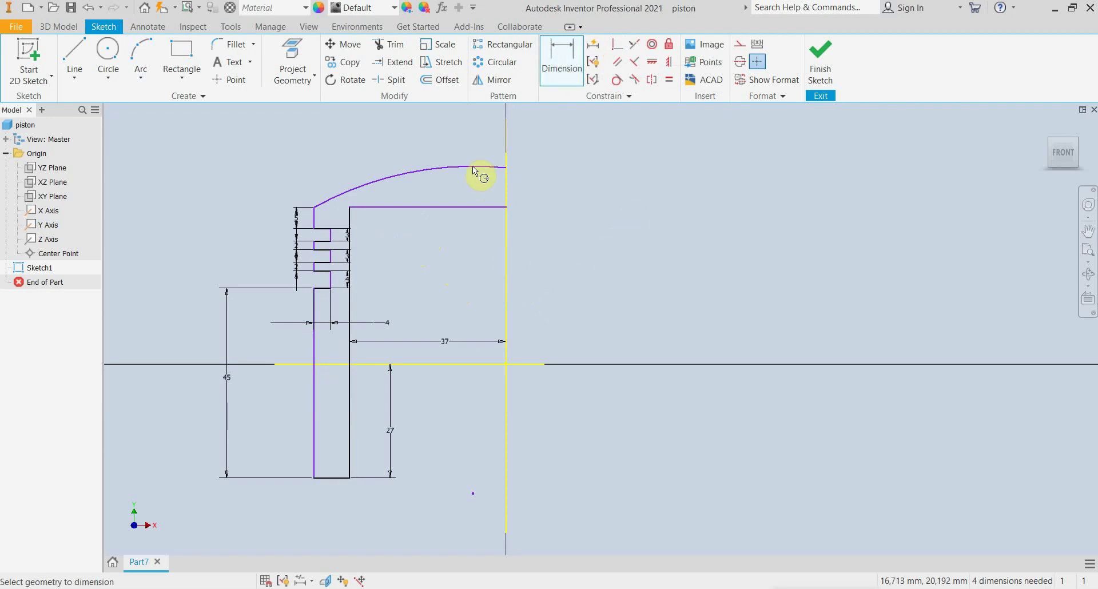
pyautogui.click(506, 169)
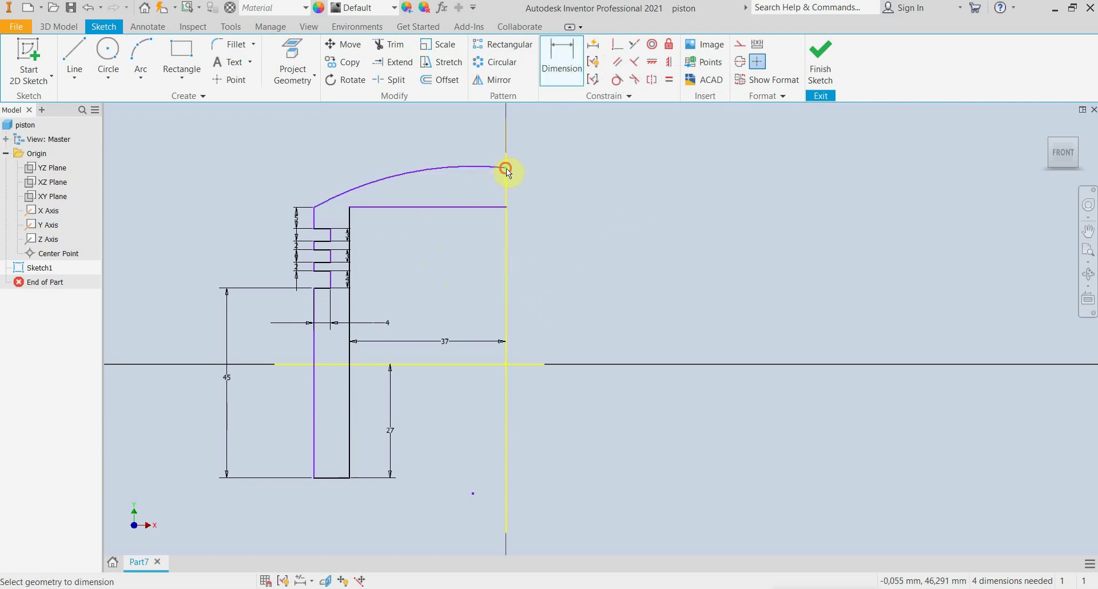
pyautogui.click(499, 365)
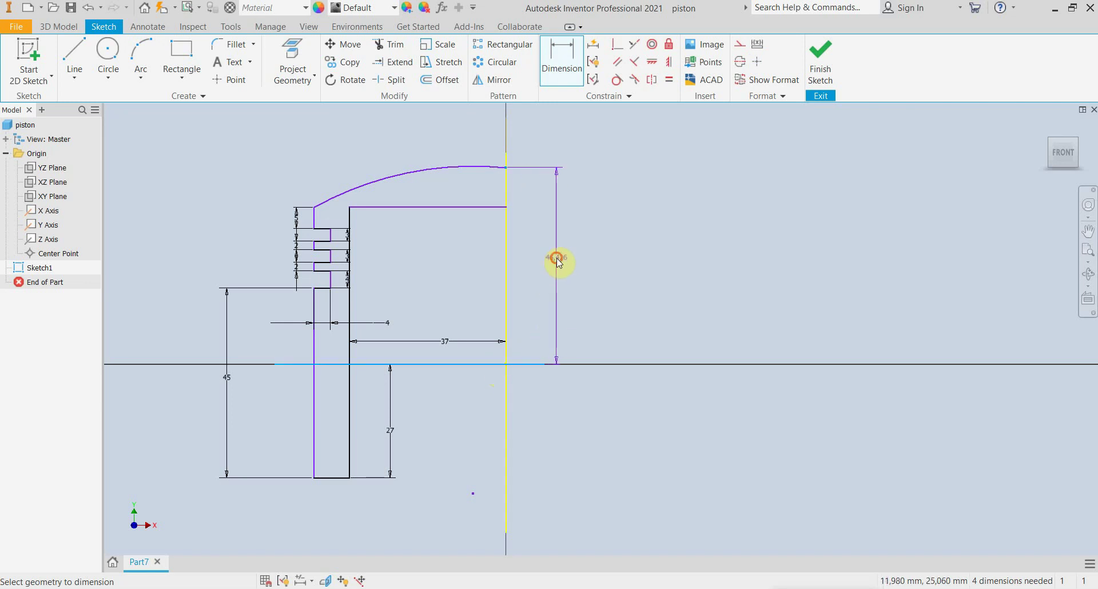
pyautogui.click(558, 259)
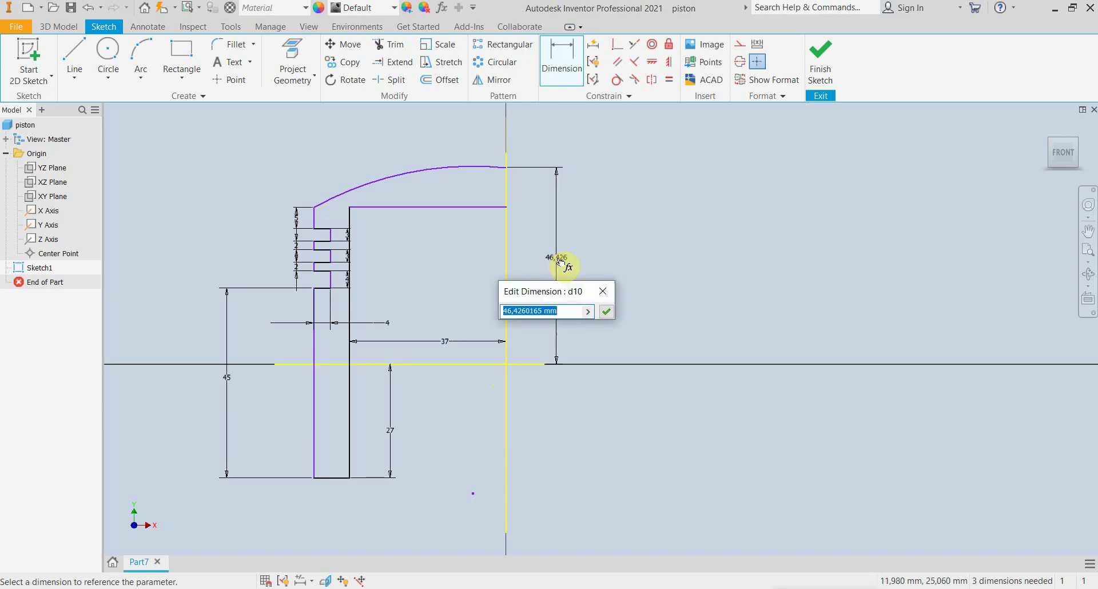
pyautogui.write('44')
pyautogui.press('Return')
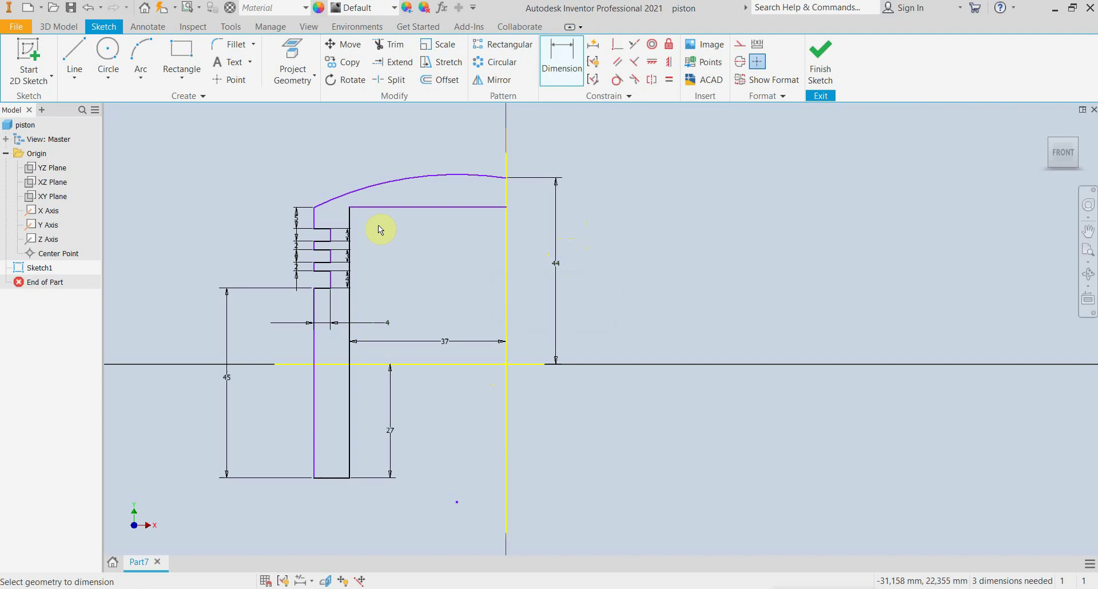
# - Dimension the distance between the wall's bottom edge and the horizontal inner top line to 62 mm
pyautogui.click(335, 478)
pyautogui.click(453, 207)
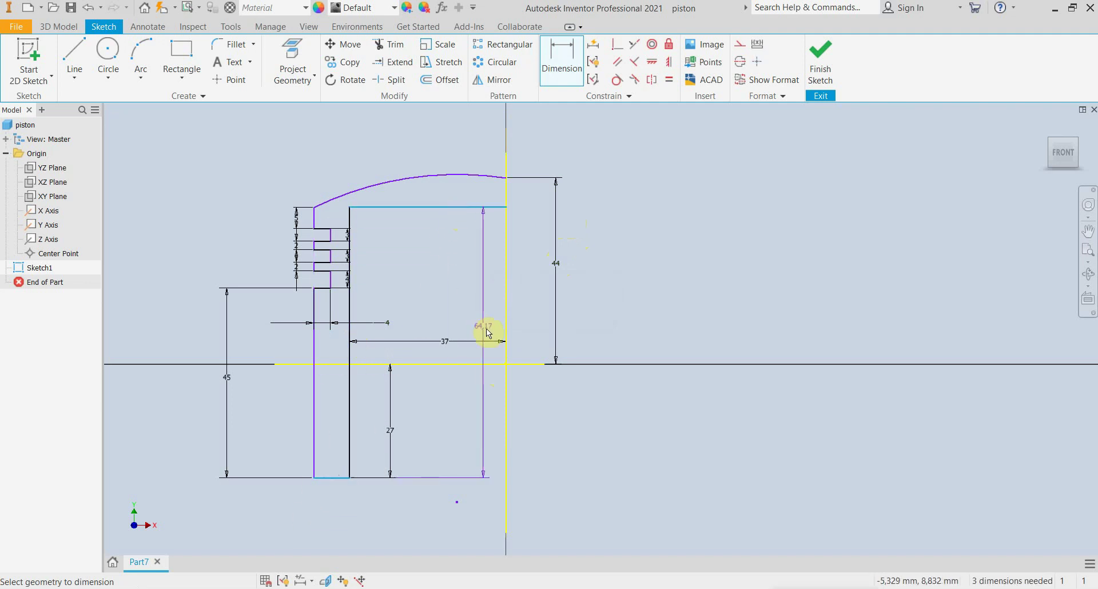
pyautogui.click(592, 342)
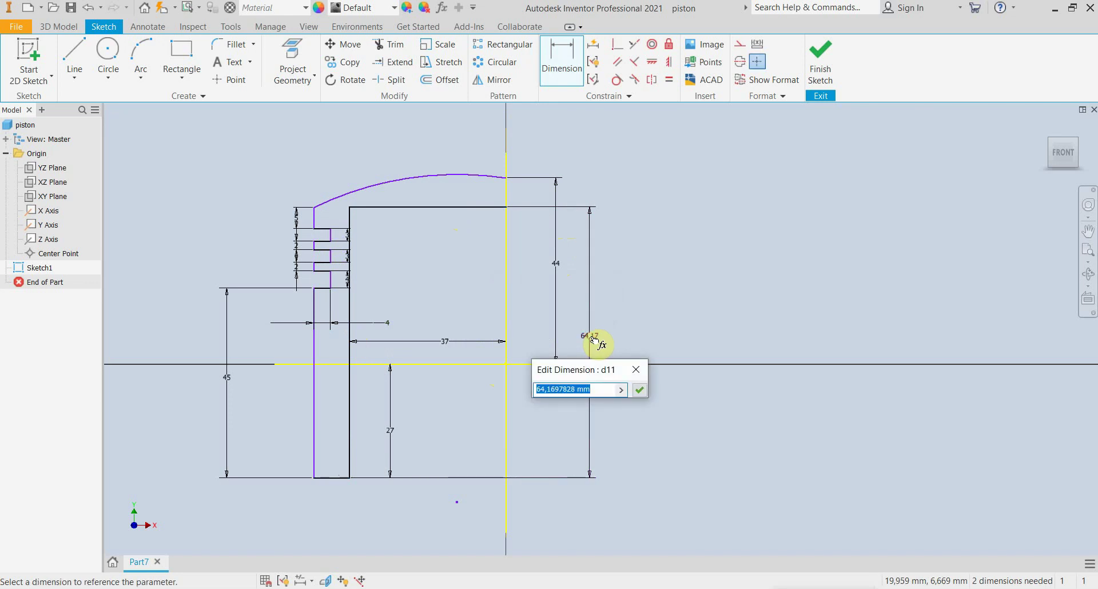
pyautogui.write('62')
pyautogui.press('Return')
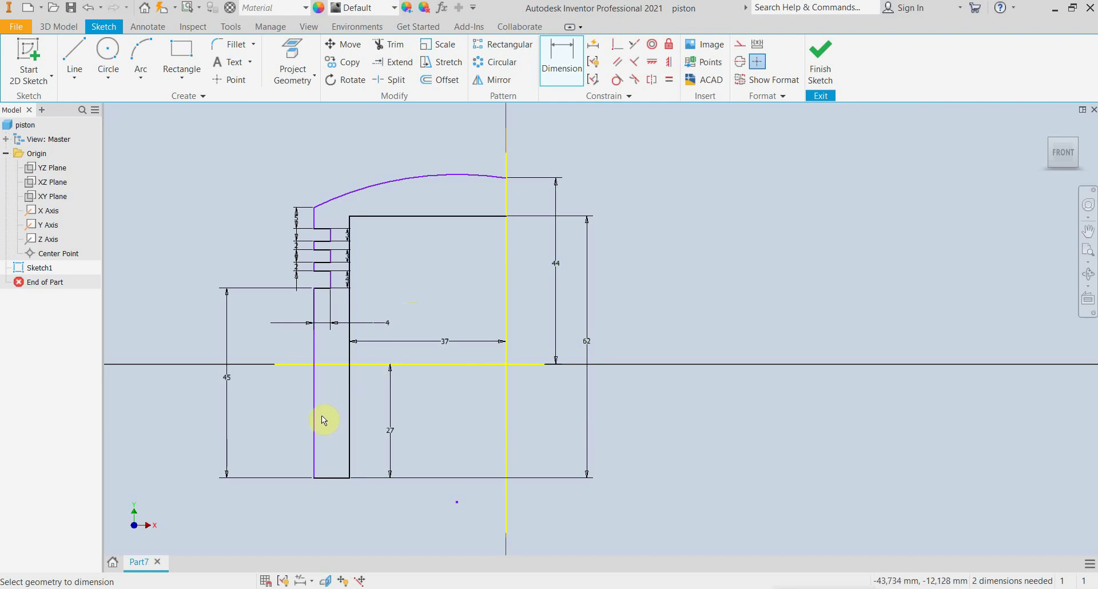
# - Dimension the distance from the outer wall line to the Y axis to 46 mm
pyautogui.click(314, 366)
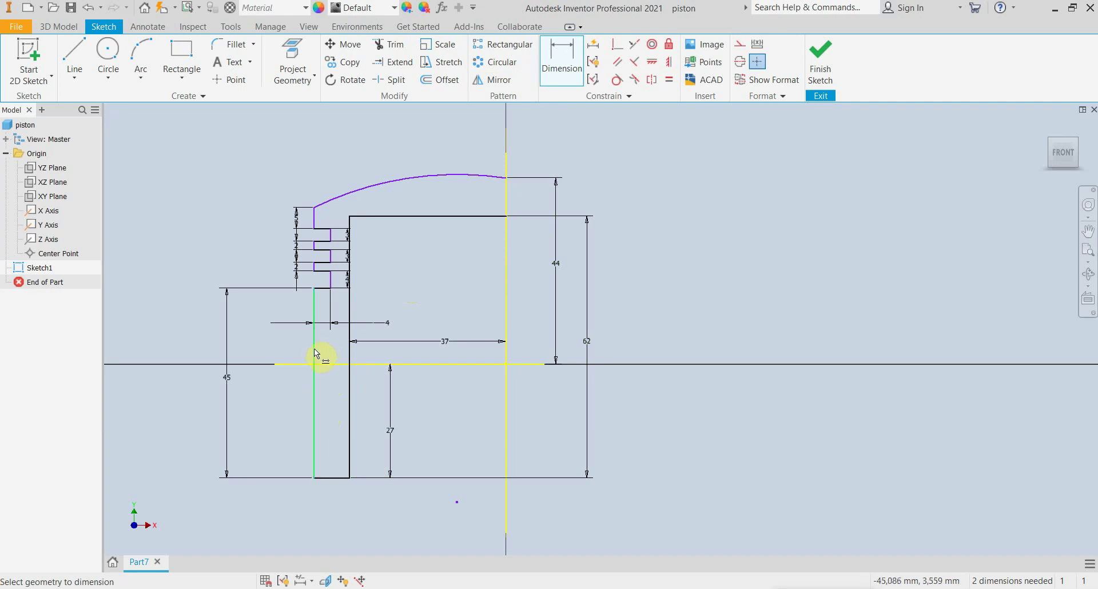
pyautogui.click(506, 318)
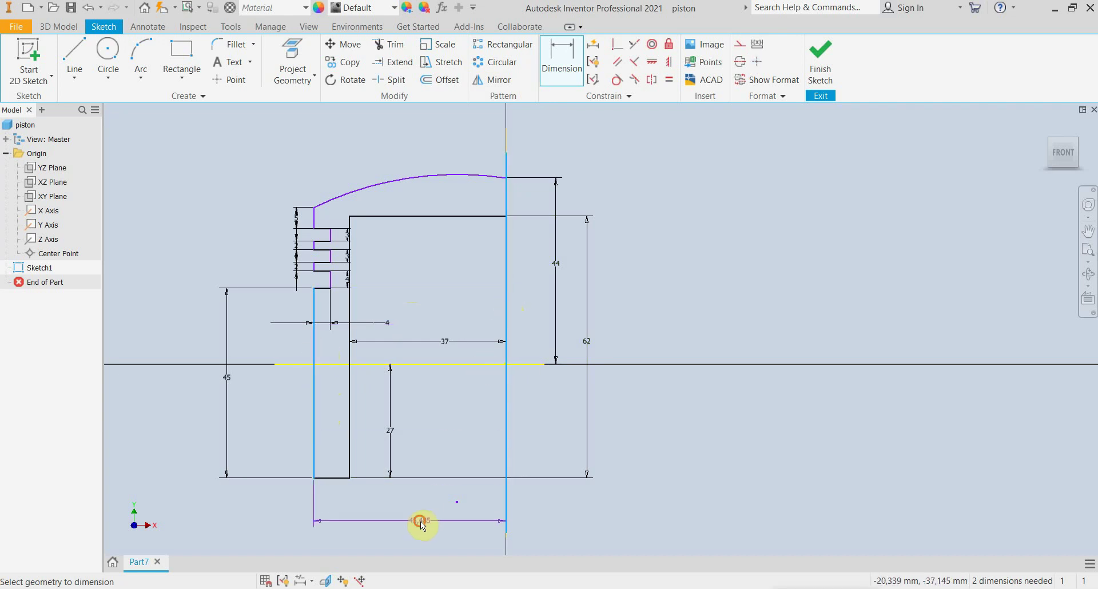
pyautogui.click(420, 520)
pyautogui.write('45')
pyautogui.press('Return')
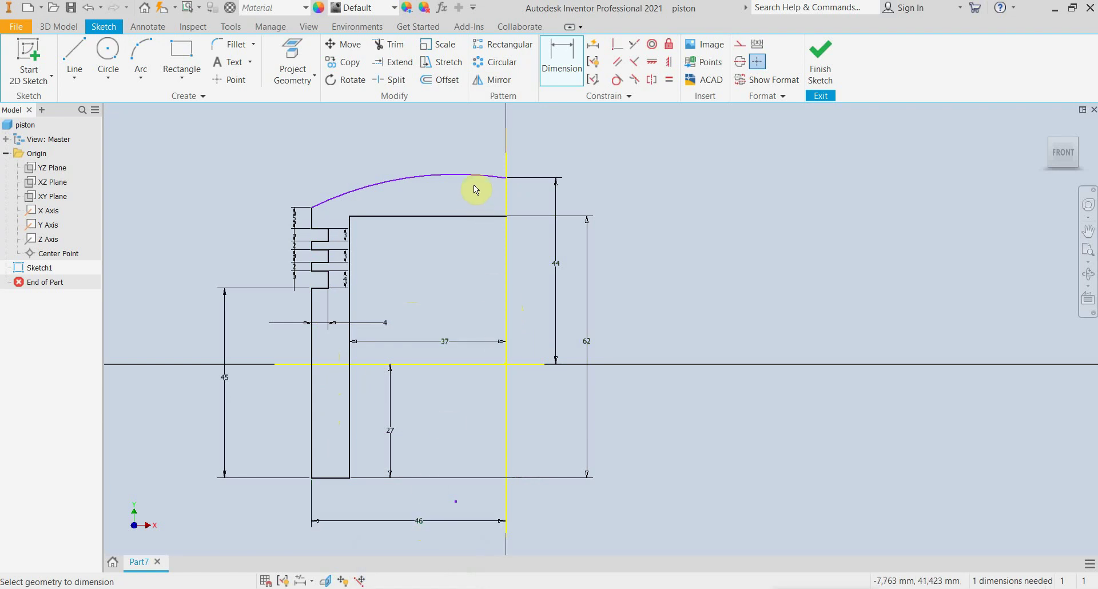
# - Dimension the crown arc's radius to 189 mm and finish the sketch
pyautogui.moveTo(451, 296); pyautogui.dragTo(417, 346, button='middle')
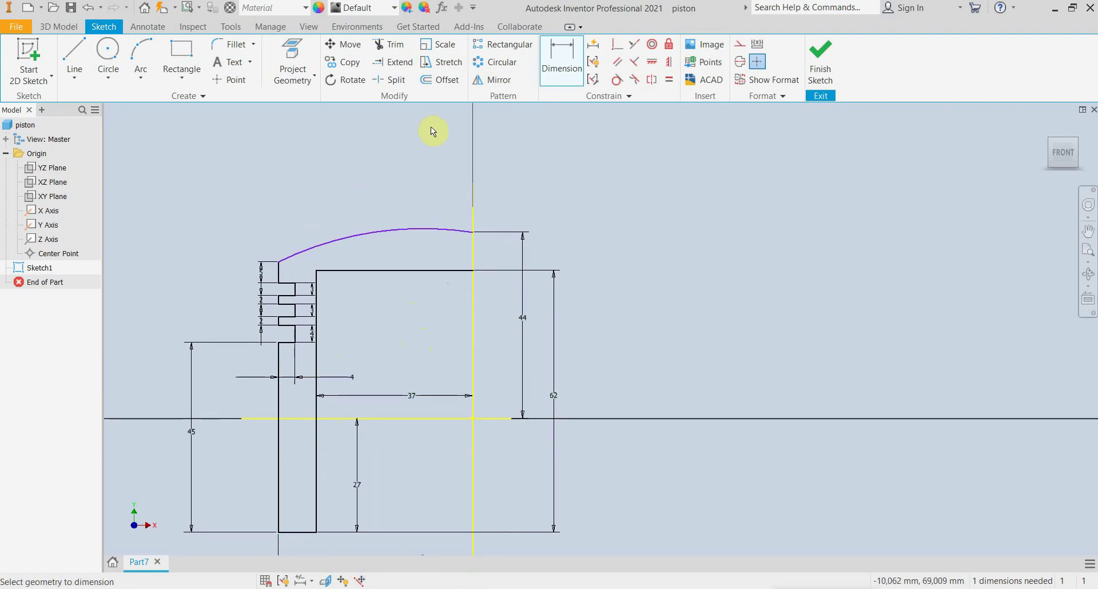
pyautogui.click(397, 229)
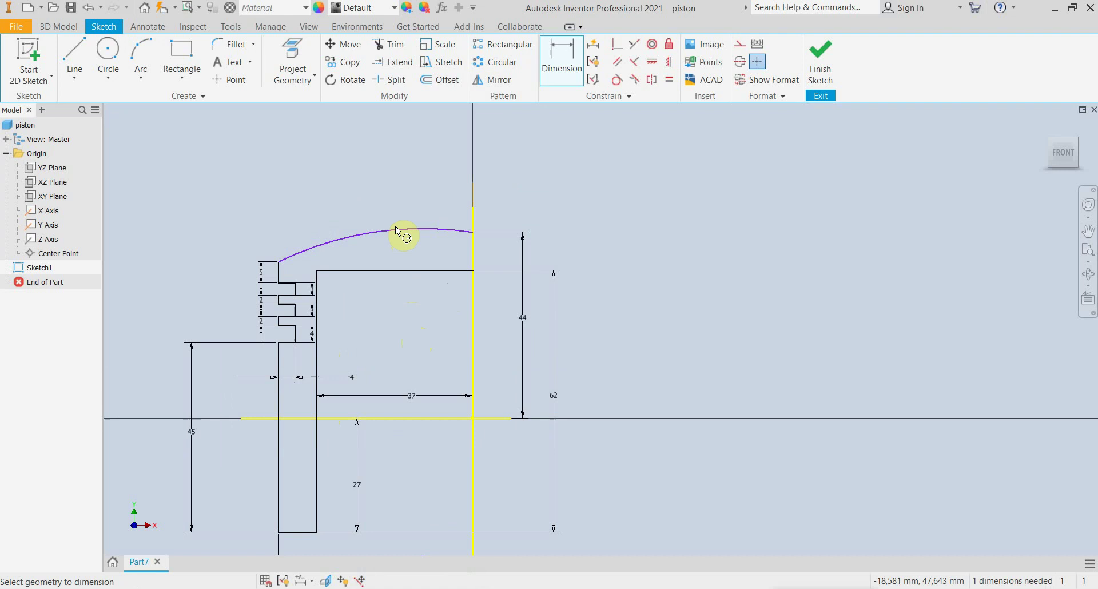
pyautogui.click(373, 164)
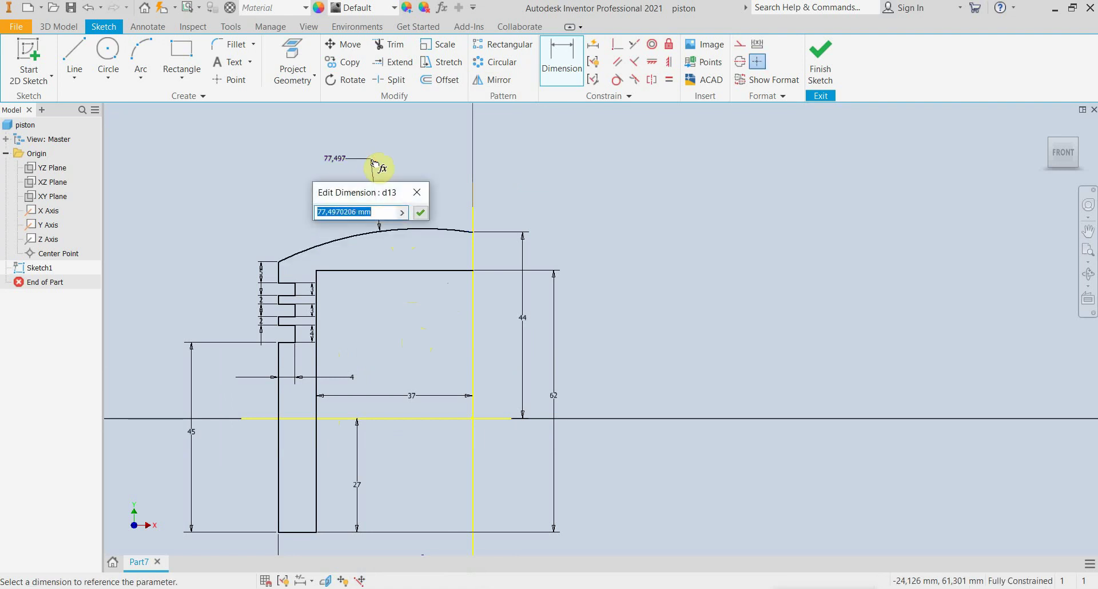
pyautogui.write('189')
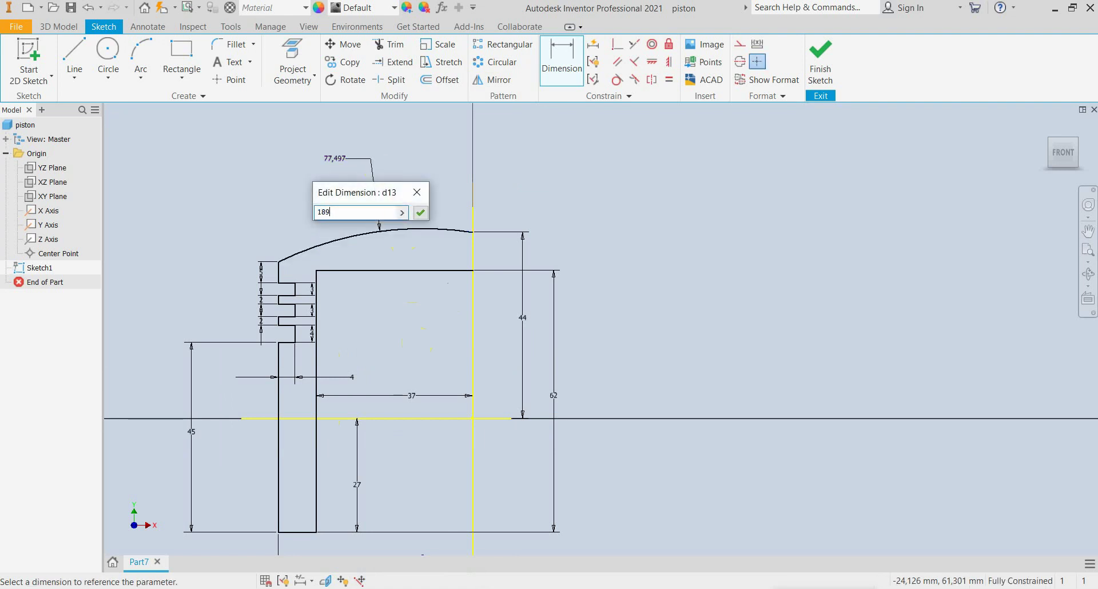
pyautogui.press('Return')
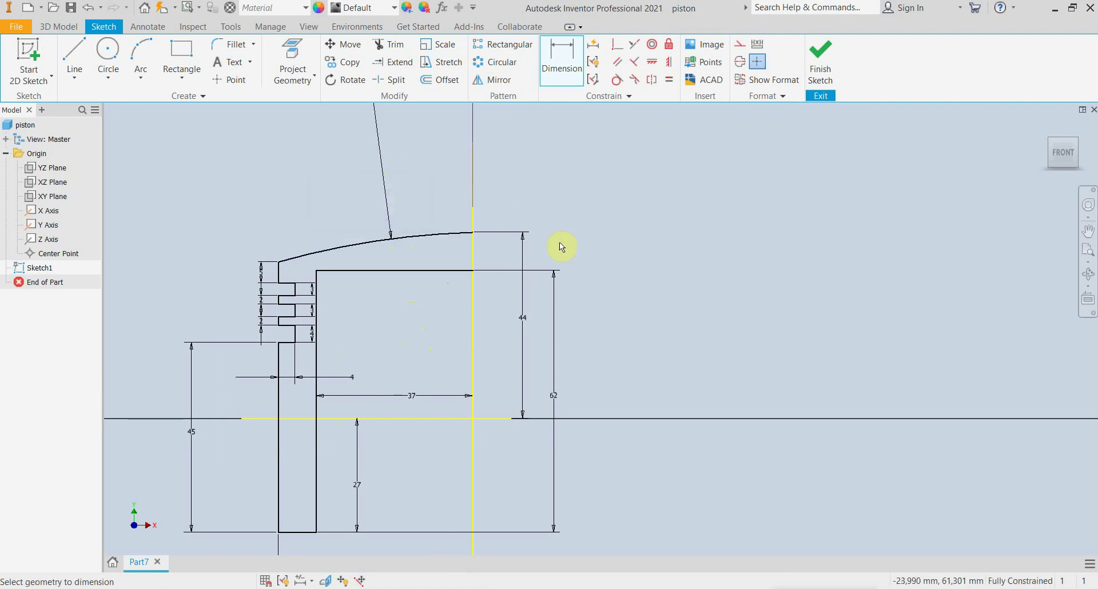
pyautogui.moveTo(653, 293); pyautogui.dragTo(661, 273, button='middle')
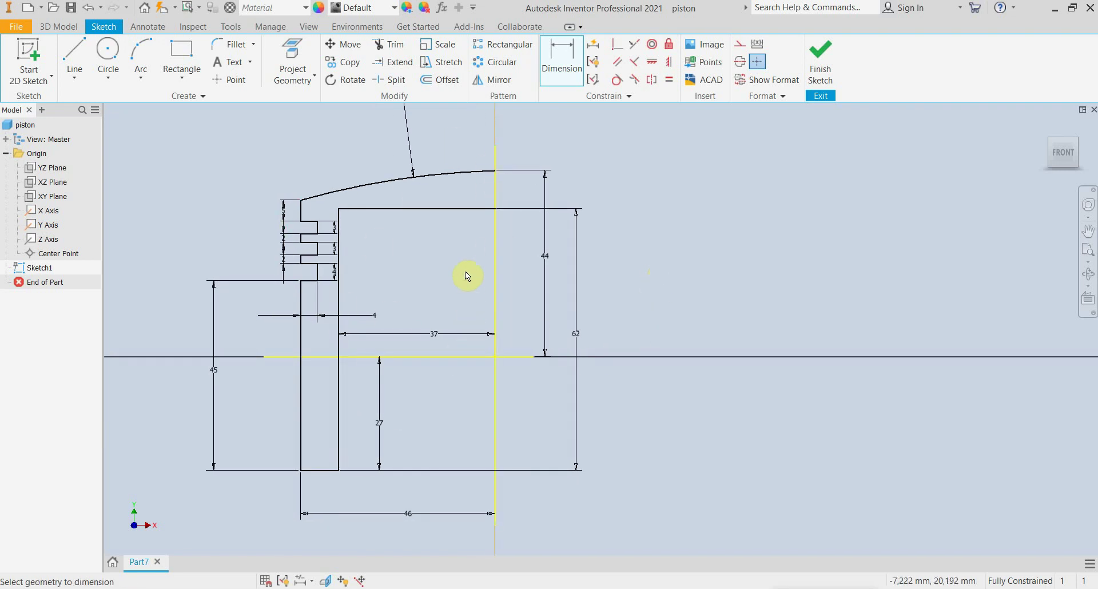
pyautogui.click(822, 64)
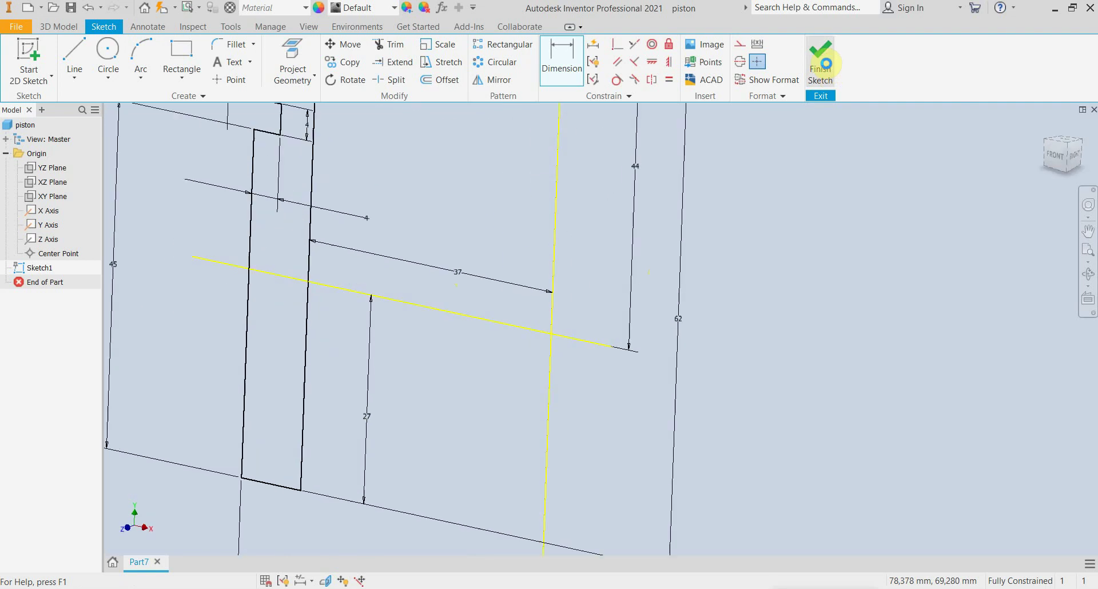
pyautogui.scroll(2, 634, 297)
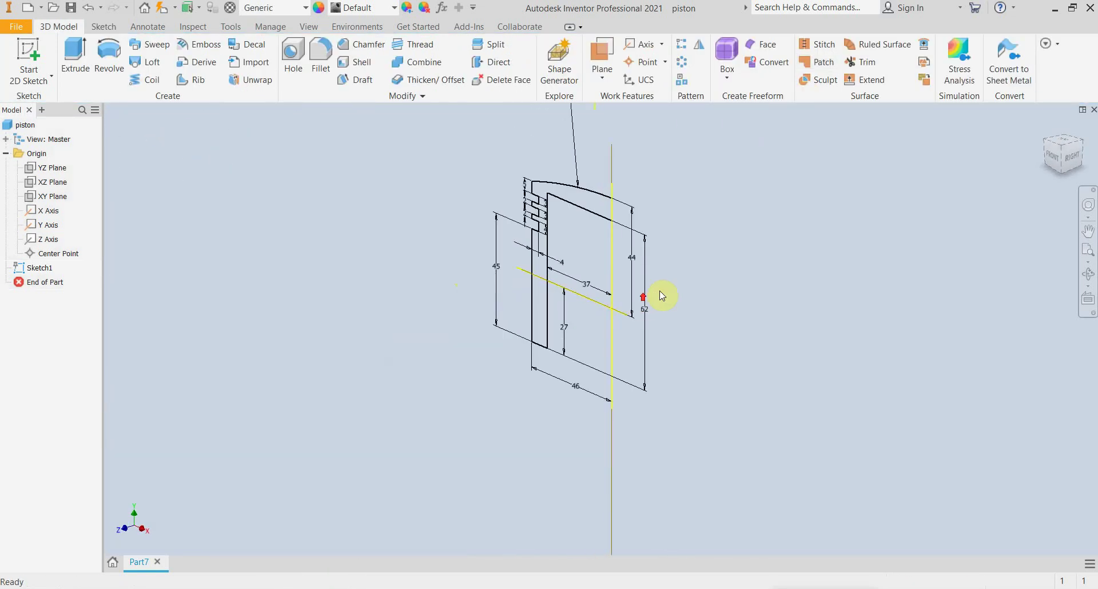
pyautogui.moveTo(666, 260); pyautogui.dragTo(589, 282, button='middle')
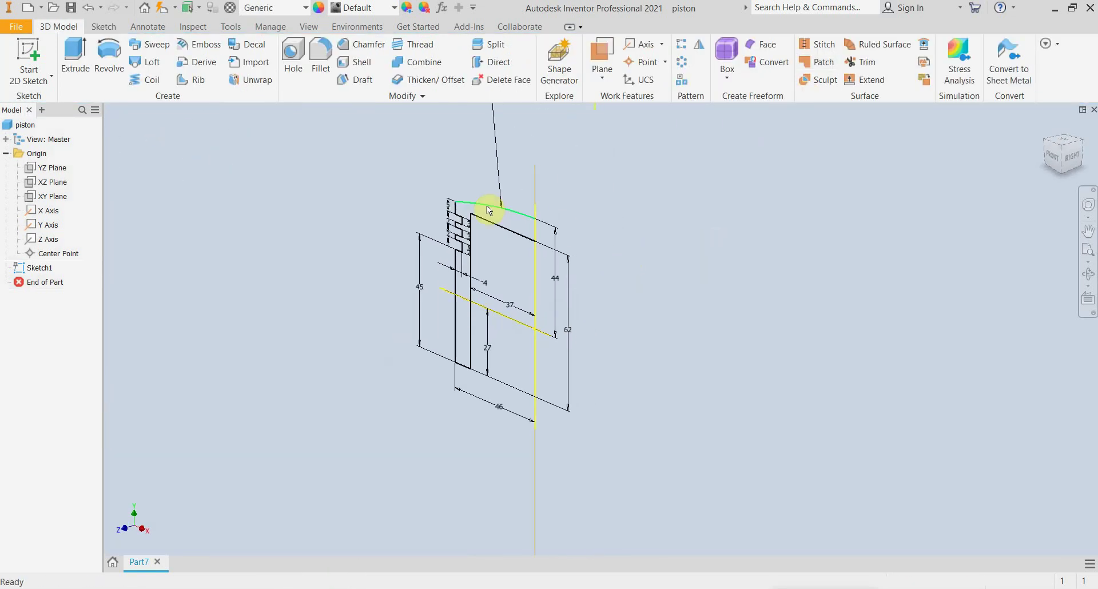
pyautogui.click(110, 54)
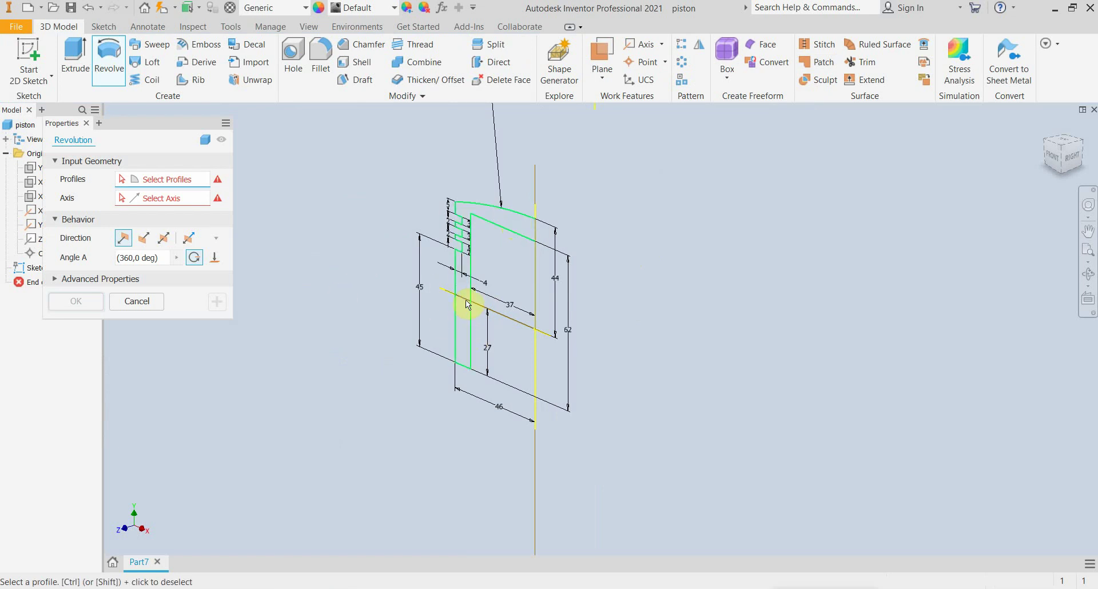
pyautogui.click(138, 302)
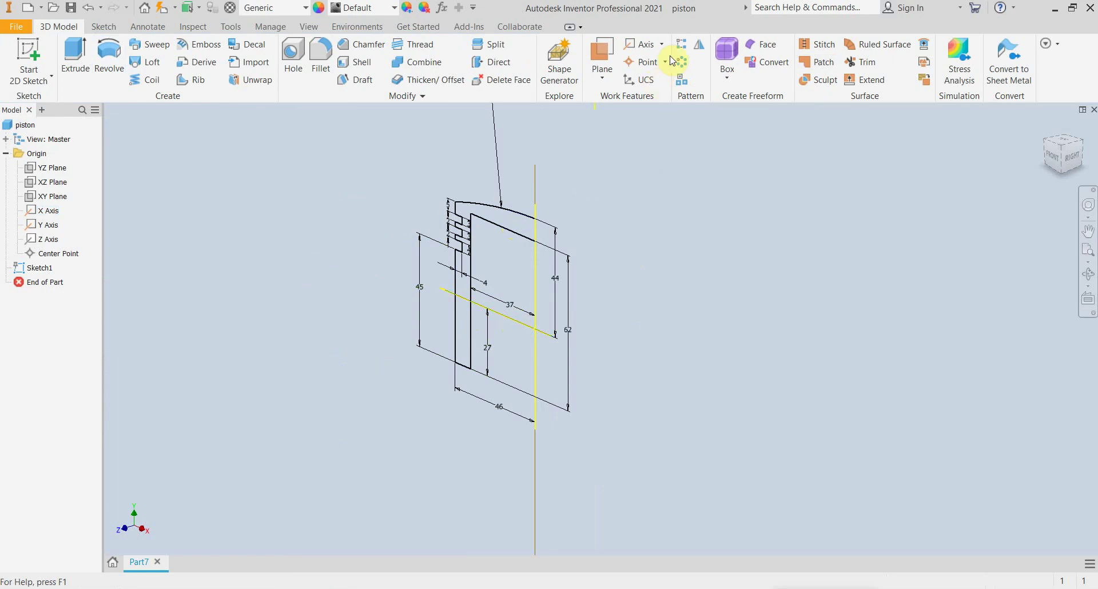
# - Reopen the half-profile sketch, convert the projected X-axis line to construction geometry and finish the sketch
pyautogui.doubleClick(44, 267)
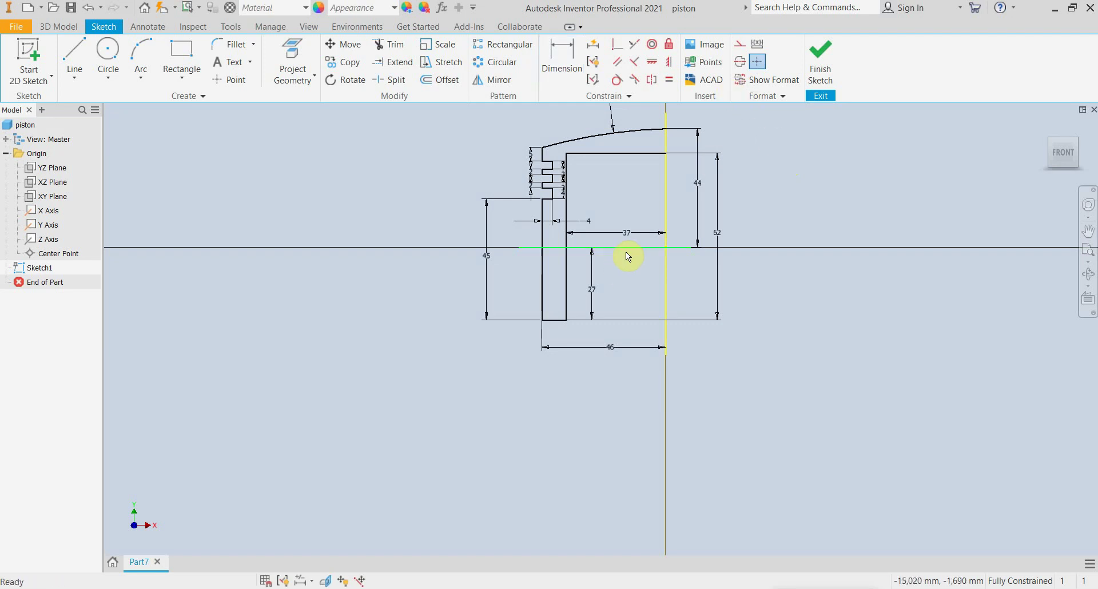
pyautogui.click(739, 44)
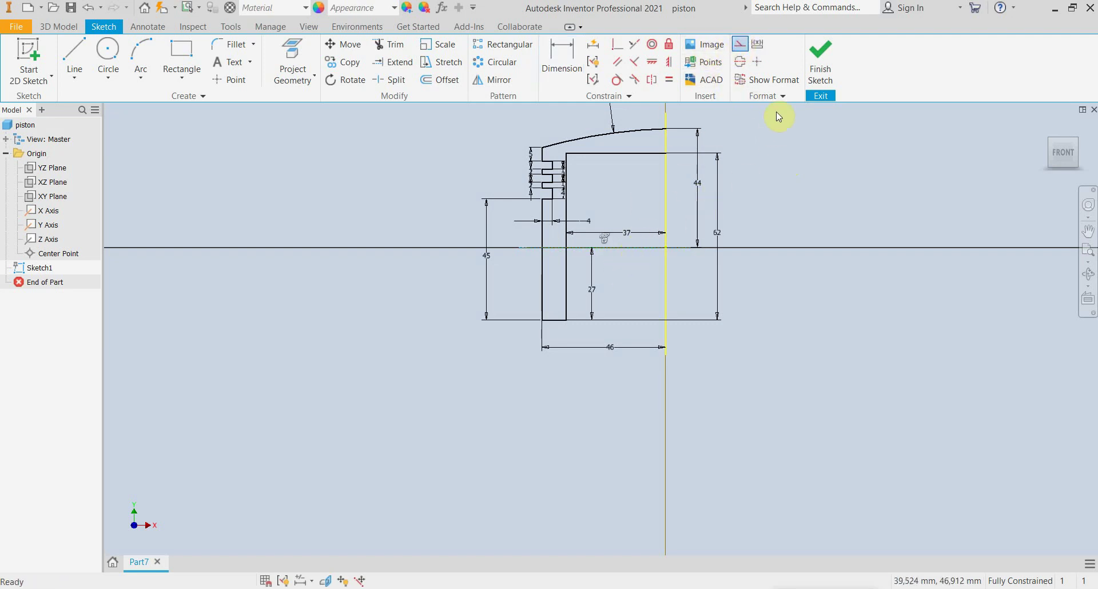
pyautogui.click(820, 62)
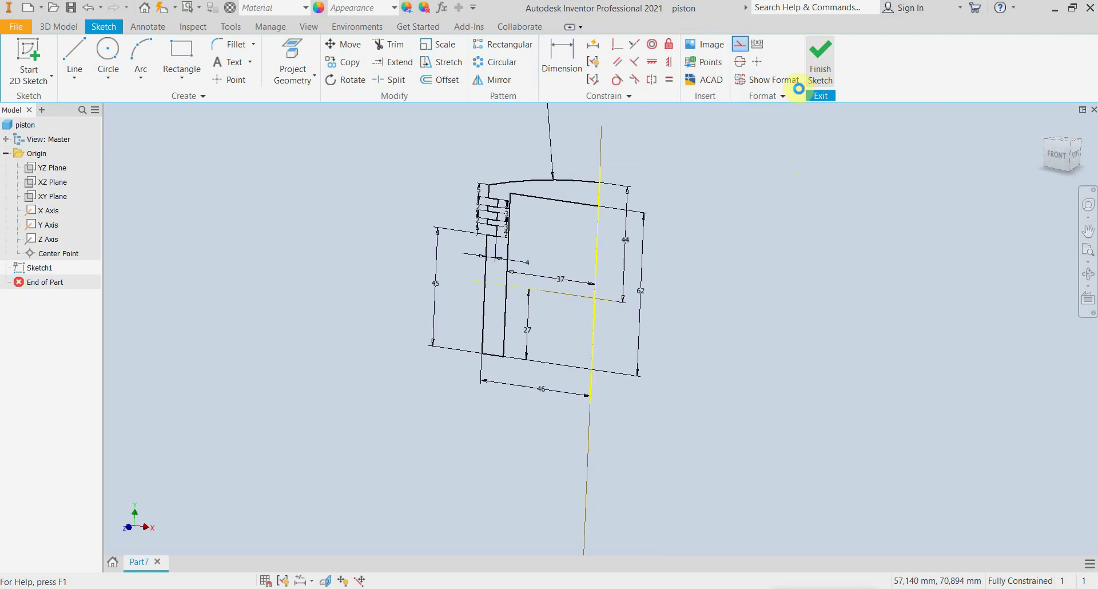
# - Revolve the closed half-profile a full 360 degrees around the Y axis to form the piston body
pyautogui.click(116, 55)
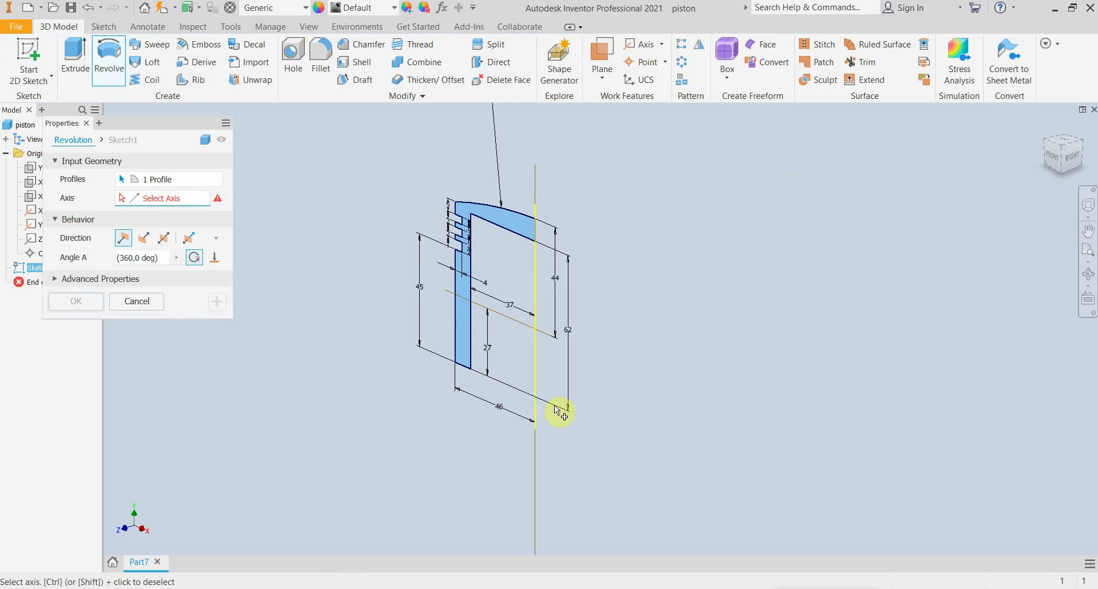
pyautogui.click(537, 391)
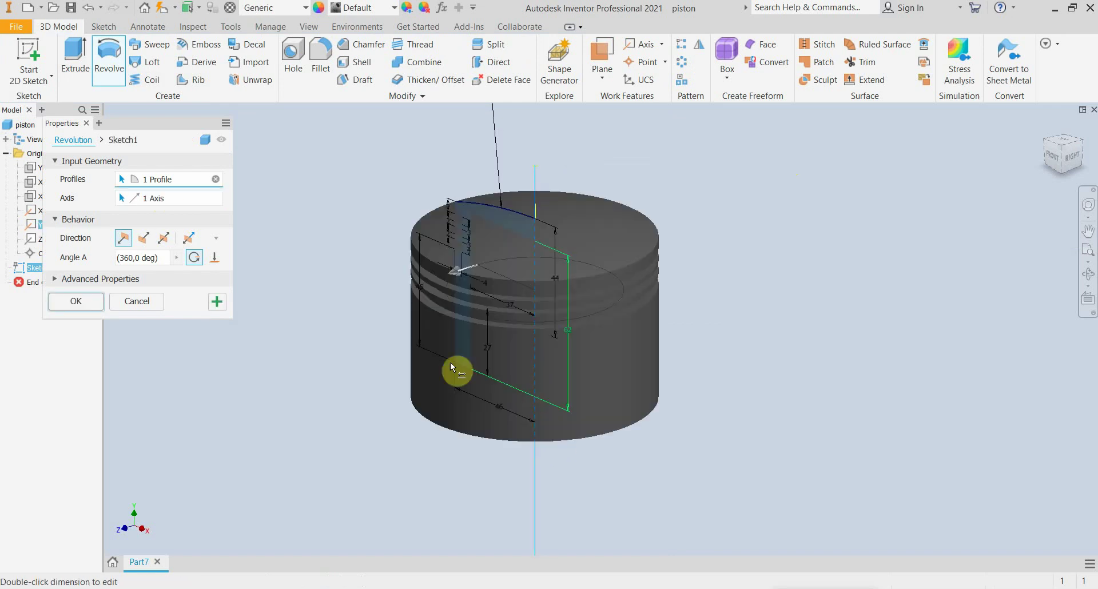
pyautogui.click(76, 301)
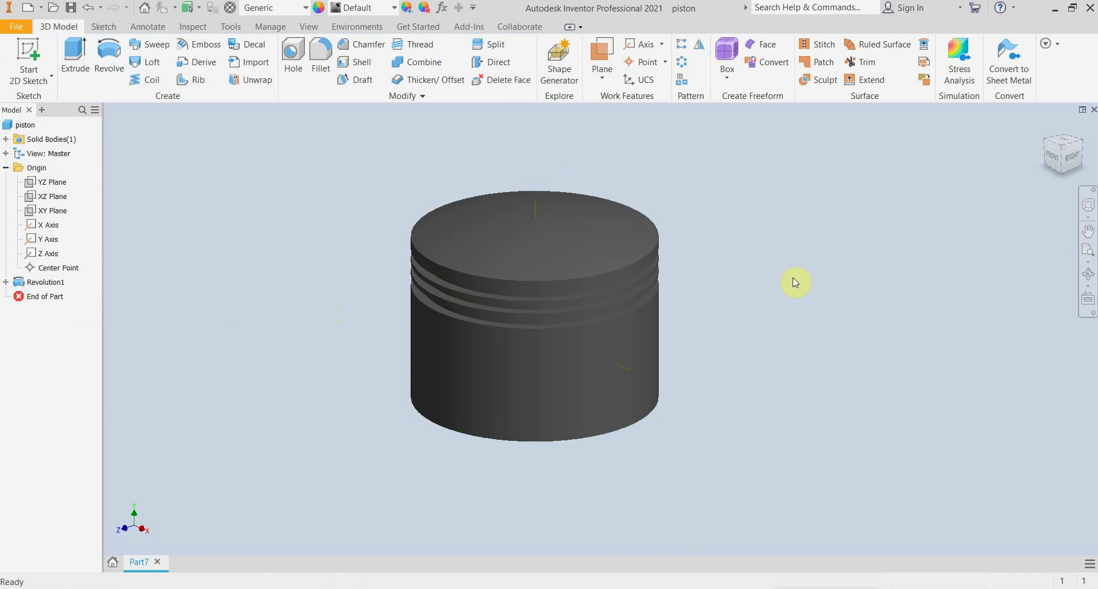
# - Start a new sketch on the XY plane and view the piston from its open underside
pyautogui.moveTo(1072, 155)
pyautogui.mouseDown()
pyautogui.moveTo(1056, 127)
pyautogui.moveTo(1068, 127)
pyautogui.moveTo(1058, 158)
pyautogui.mouseUp()
pyautogui.keyDown('shift'); pyautogui.moveTo(535, 308); pyautogui.dragTo(517, 188, button='middle'); pyautogui.keyUp('shift')
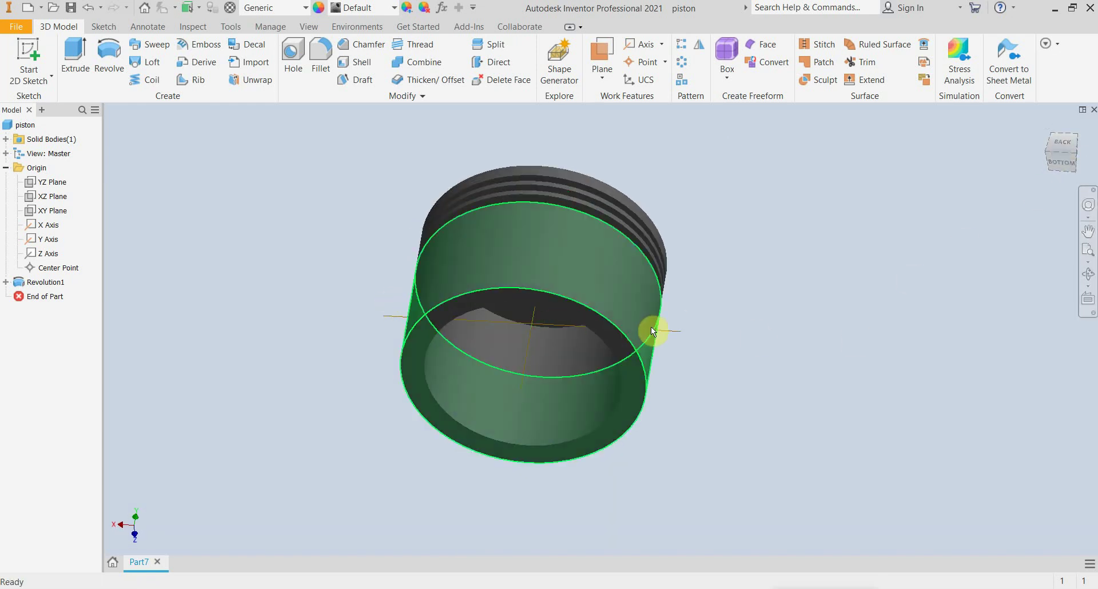
pyautogui.moveTo(1061, 162); pyautogui.dragTo(1052, 123)
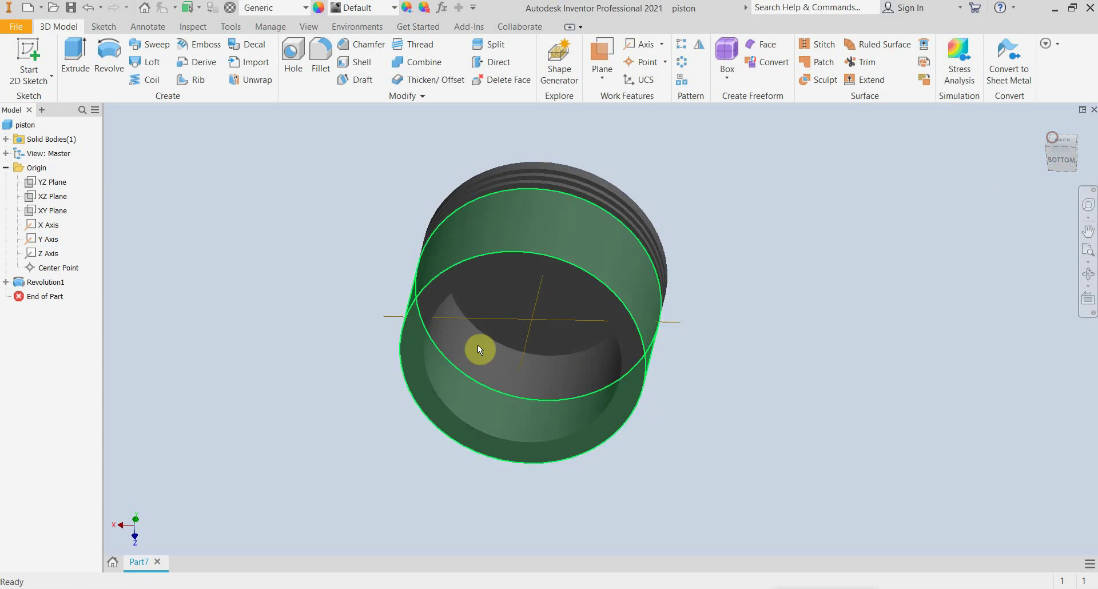
pyautogui.click(52, 212)
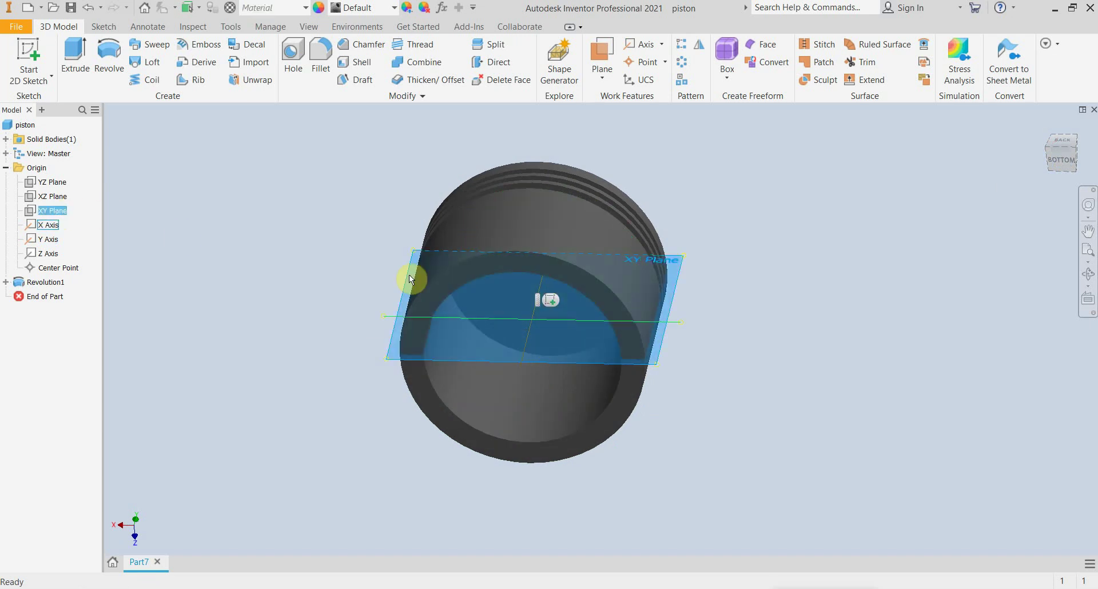
pyautogui.click(24, 54)
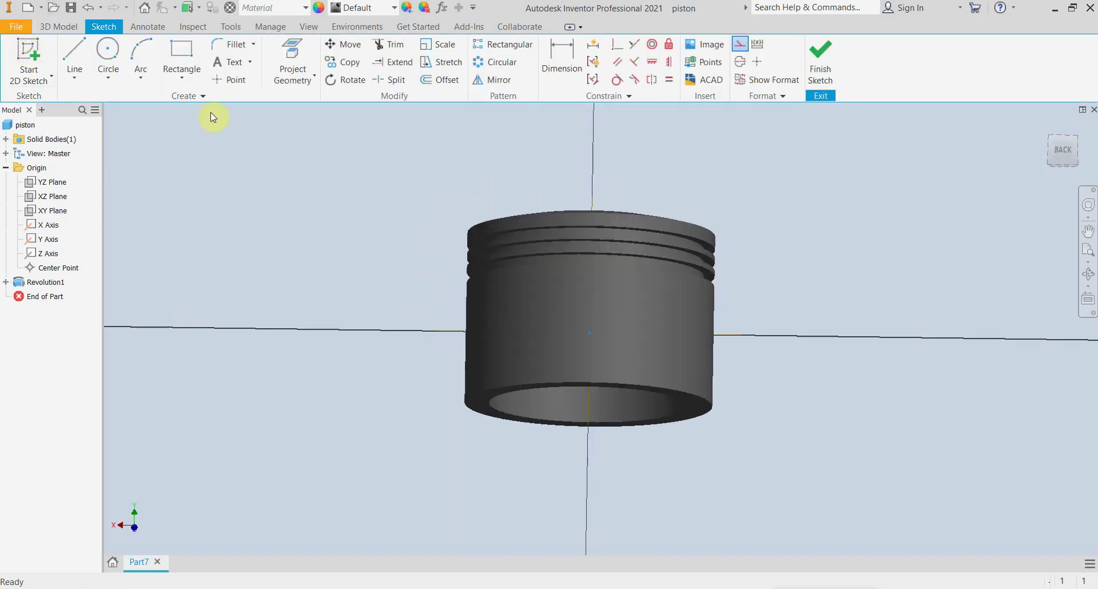
pyautogui.moveTo(1054, 153); pyautogui.dragTo(1039, 107)
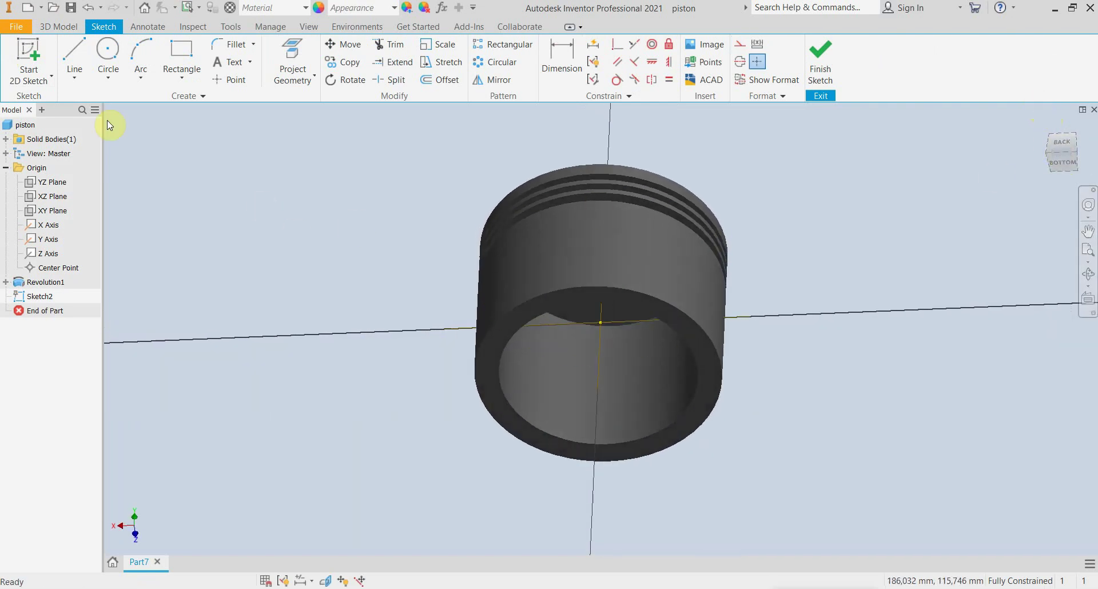
# - Draw a circle of radius 19 mm centred on the origin inside the piston and finish the sketch
pyautogui.click(108, 49)
pyautogui.click(603, 256)
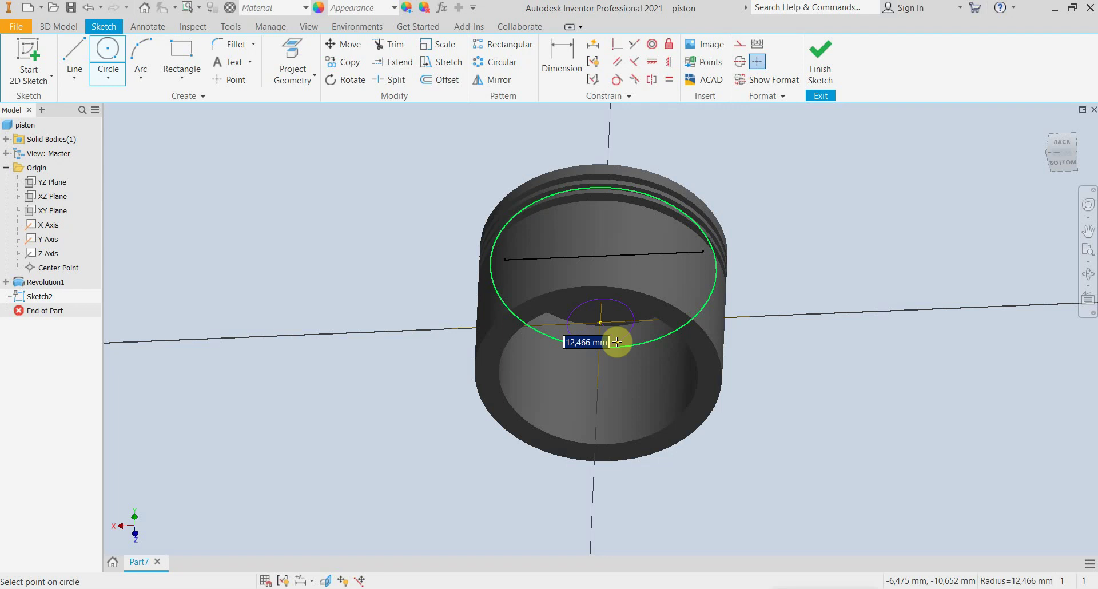
pyautogui.write('19')
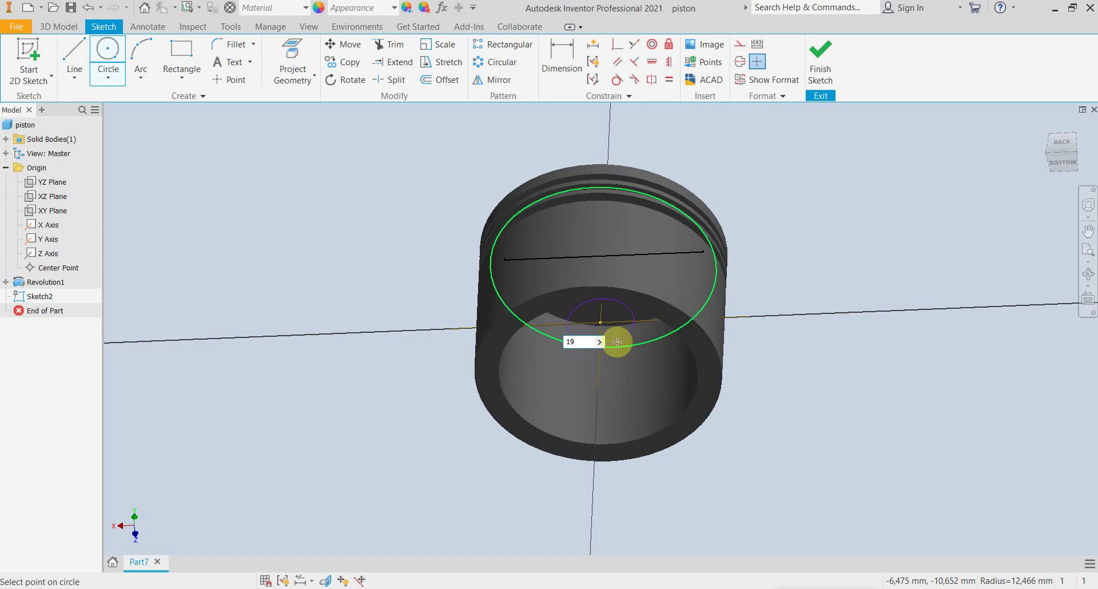
pyautogui.press('Return')
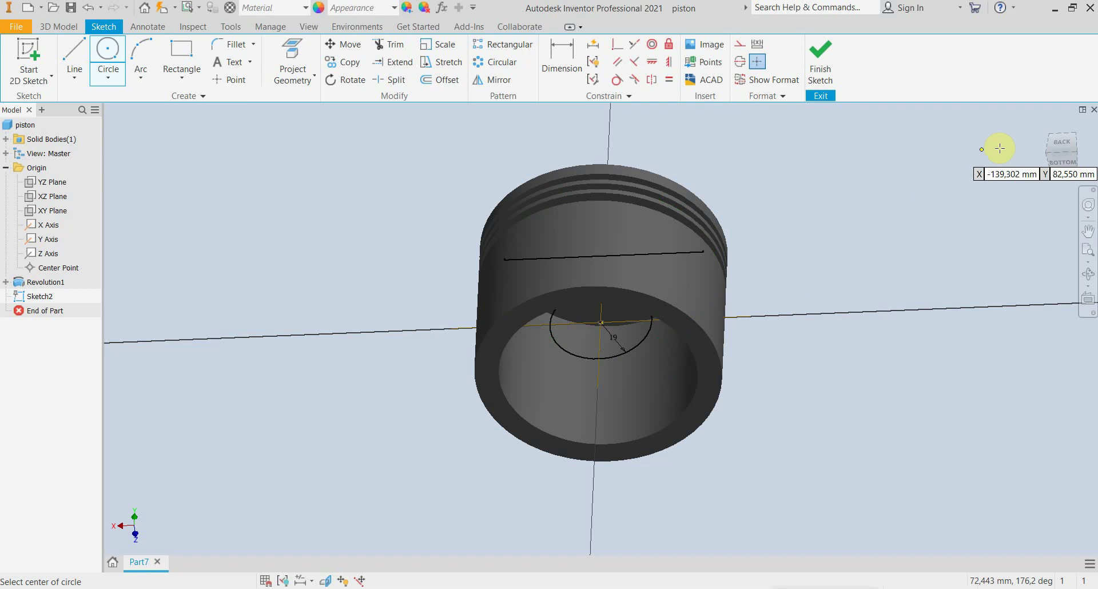
pyautogui.moveTo(1069, 163)
pyautogui.mouseDown()
pyautogui.moveTo(1066, 113)
pyautogui.moveTo(1061, 167)
pyautogui.mouseUp()
pyautogui.click(820, 65)
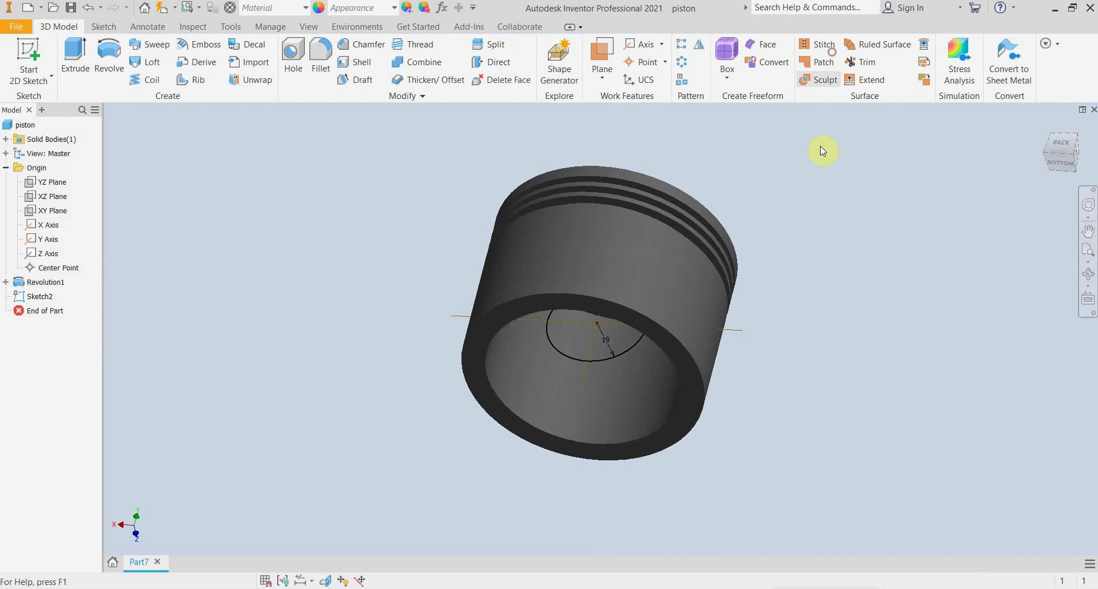
# - Extrude the circle symmetrically with a Through All extent, joining it to the piston as a pin boss
pyautogui.click(71, 57)
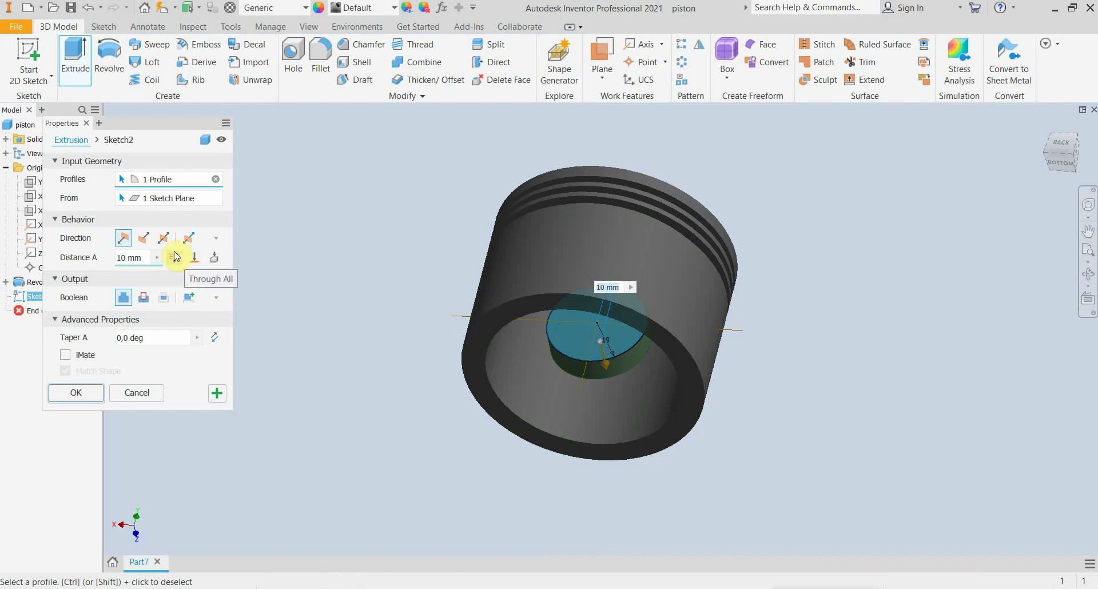
pyautogui.click(163, 237)
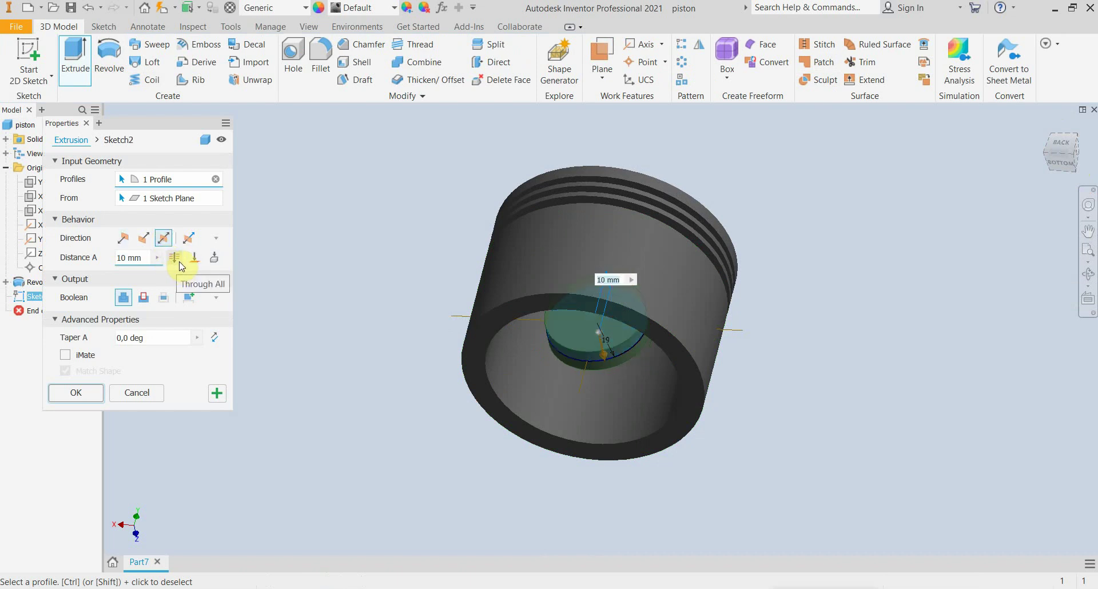
pyautogui.click(175, 258)
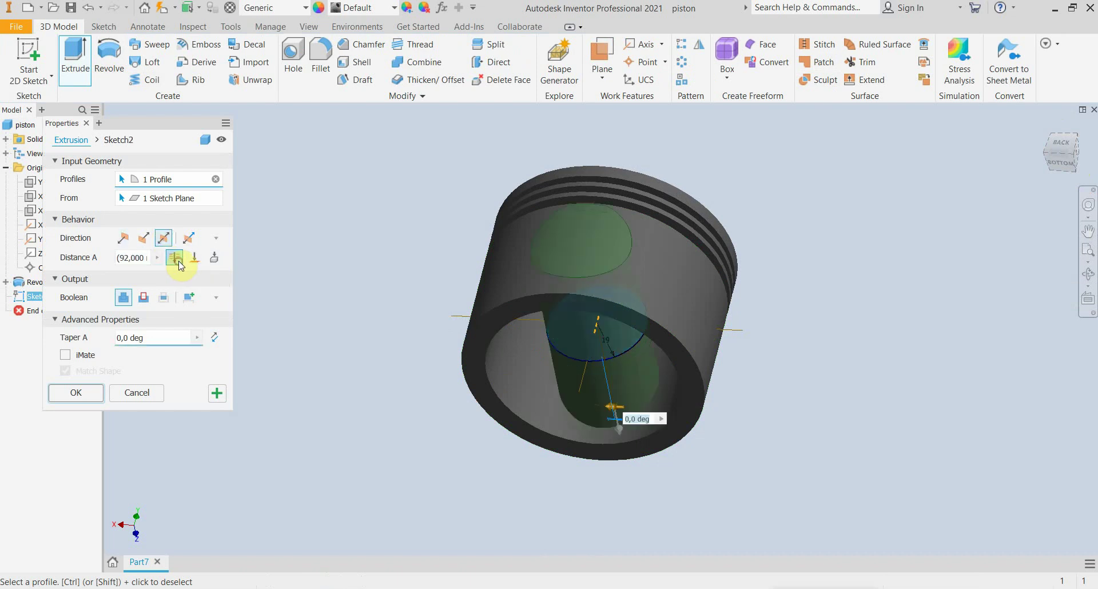
pyautogui.click(91, 392)
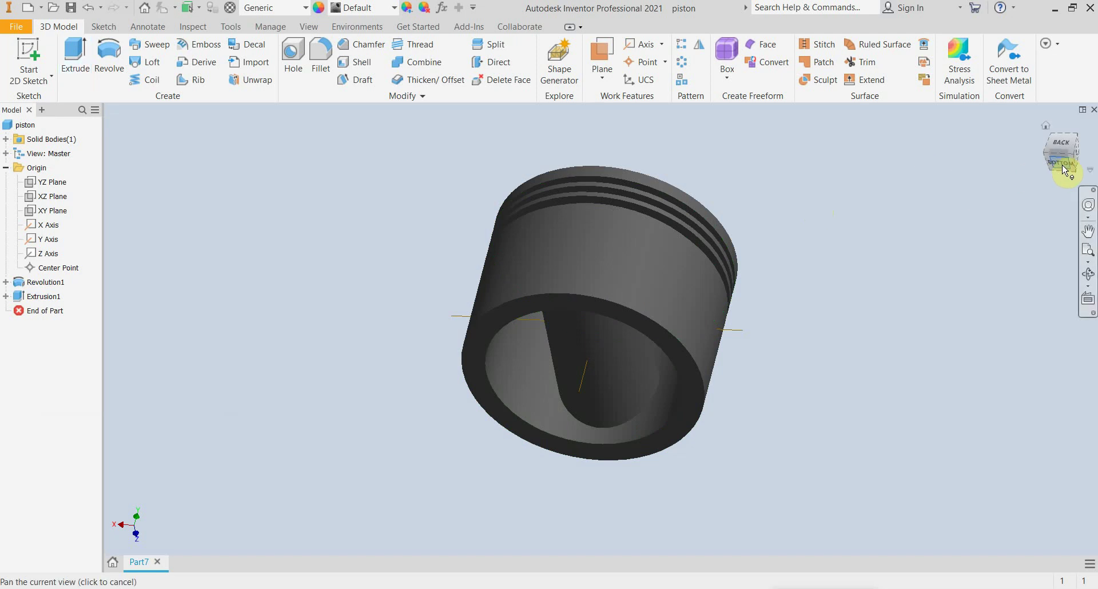
# - Start a new sketch on the XZ plane, facing the piston's open underside
pyautogui.moveTo(1065, 170)
pyautogui.mouseDown()
pyautogui.moveTo(1052, 127)
pyautogui.moveTo(1034, 129)
pyautogui.moveTo(1050, 150)
pyautogui.moveTo(1043, 131)
pyautogui.moveTo(1056, 138)
pyautogui.moveTo(1065, 162)
pyautogui.mouseUp()
pyautogui.keyDown('shift'); pyautogui.moveTo(641, 366); pyautogui.dragTo(641, 315, button='middle'); pyautogui.keyUp('shift')
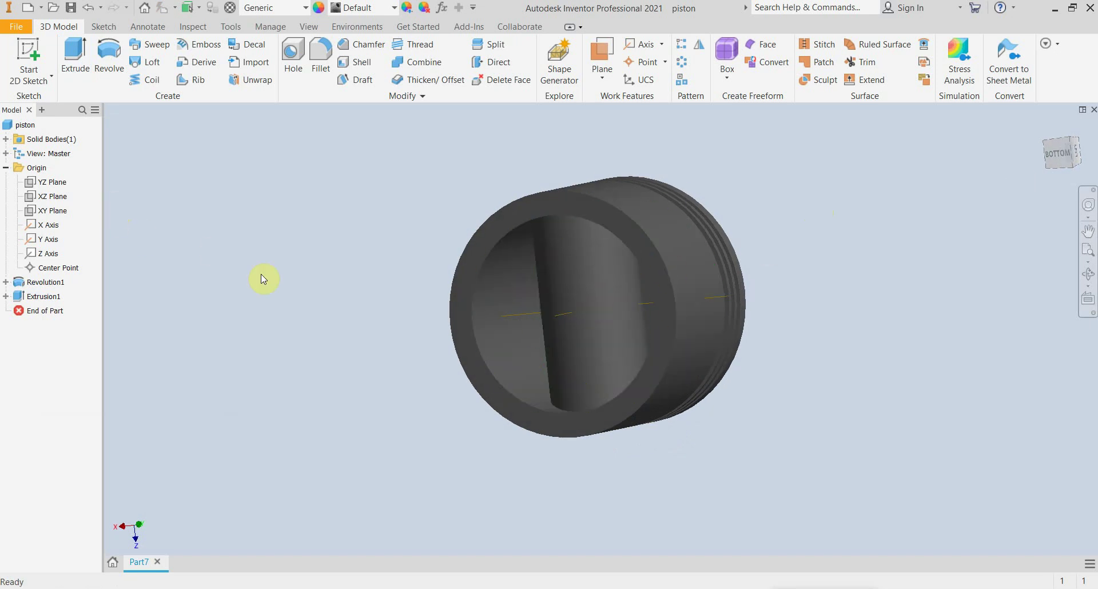
pyautogui.click(1060, 152)
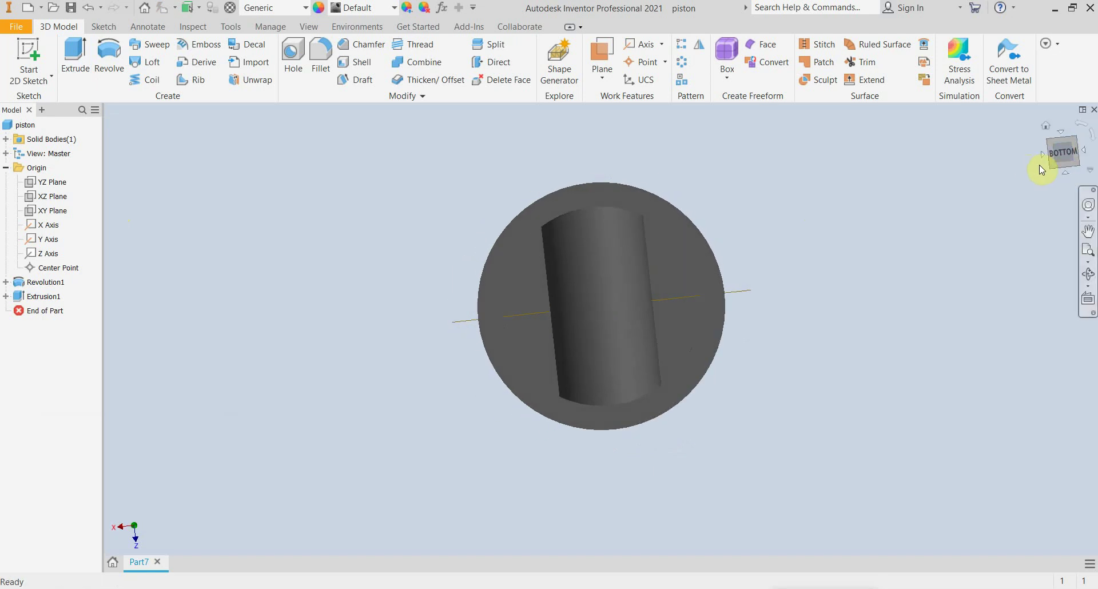
pyautogui.click(50, 197)
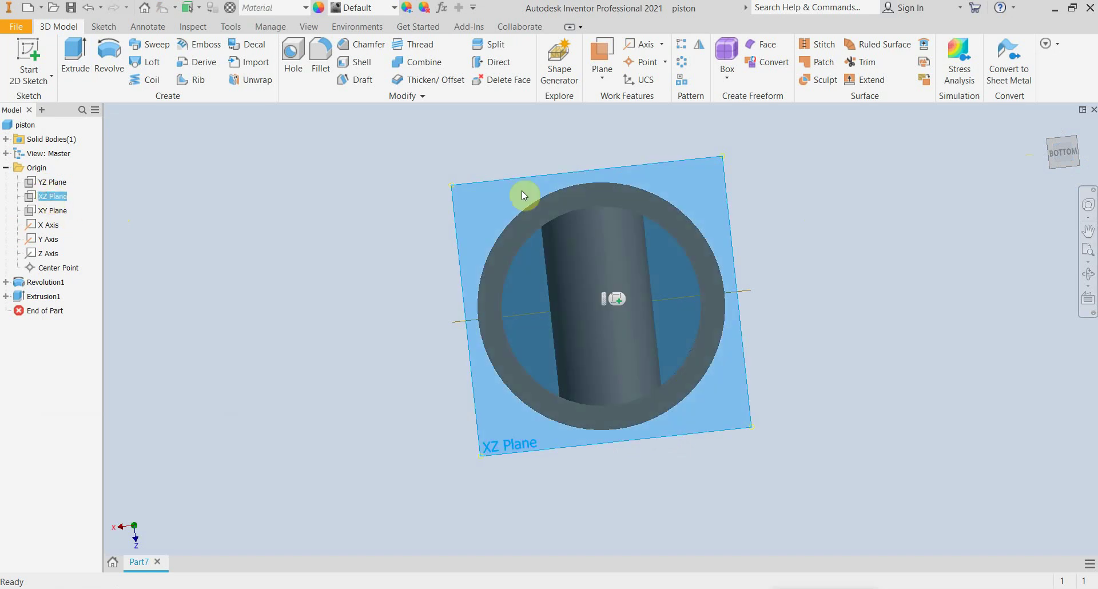
pyautogui.moveTo(1064, 156); pyautogui.dragTo(1045, 181)
pyautogui.keyDown('shift'); pyautogui.moveTo(601, 306); pyautogui.dragTo(596, 307, button='middle'); pyautogui.keyUp('shift')
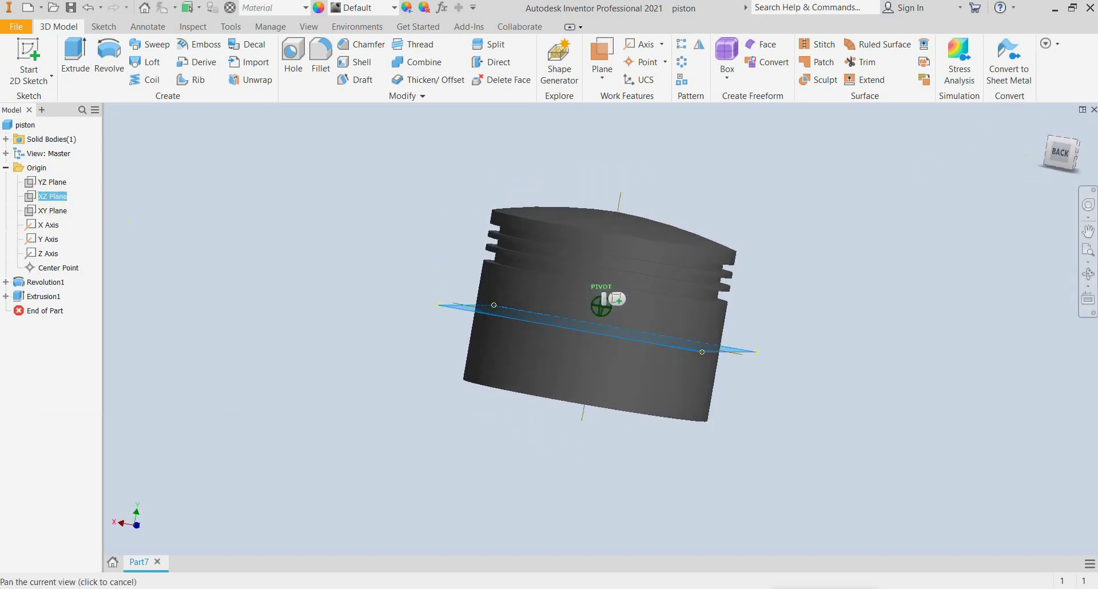
pyautogui.press('Escape')
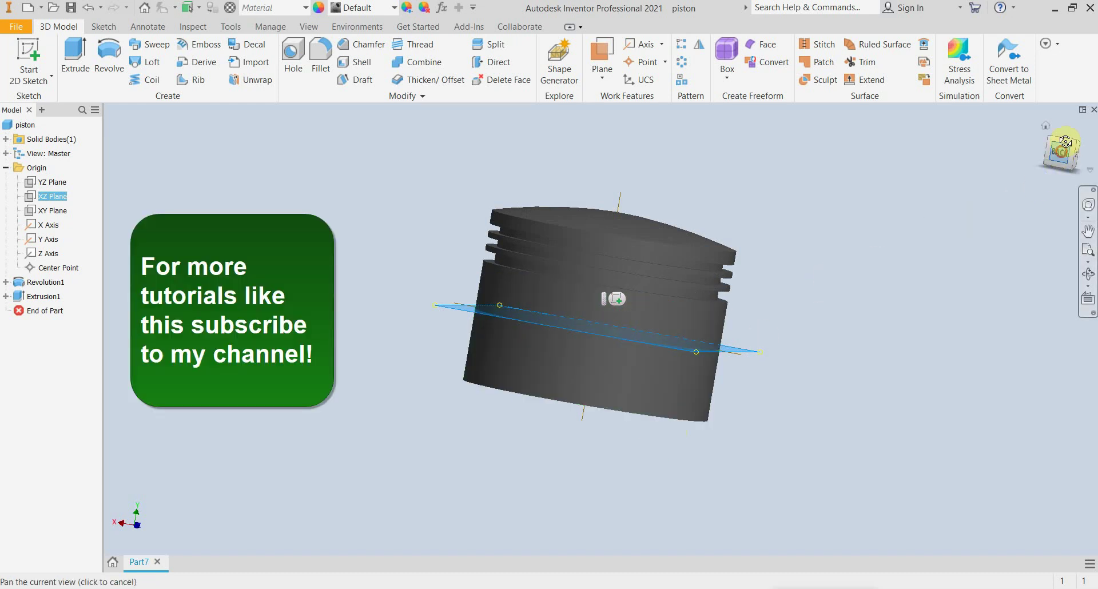
pyautogui.moveTo(1061, 150); pyautogui.dragTo(1061, 114)
pyautogui.keyDown('shift'); pyautogui.moveTo(653, 281); pyautogui.dragTo(653, 275, button='middle'); pyautogui.keyUp('shift')
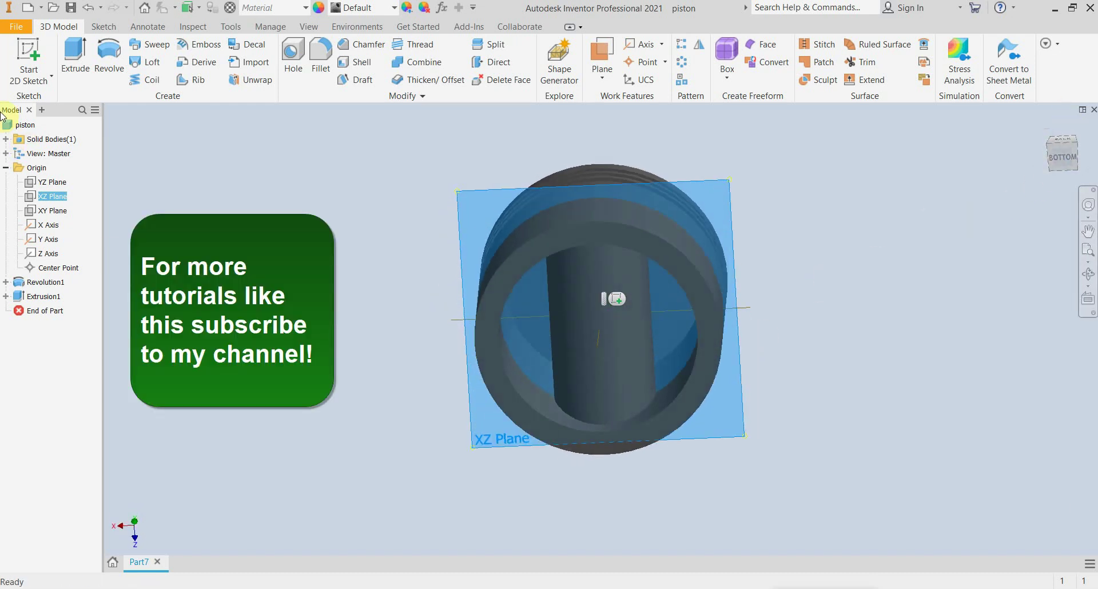
pyautogui.click(27, 54)
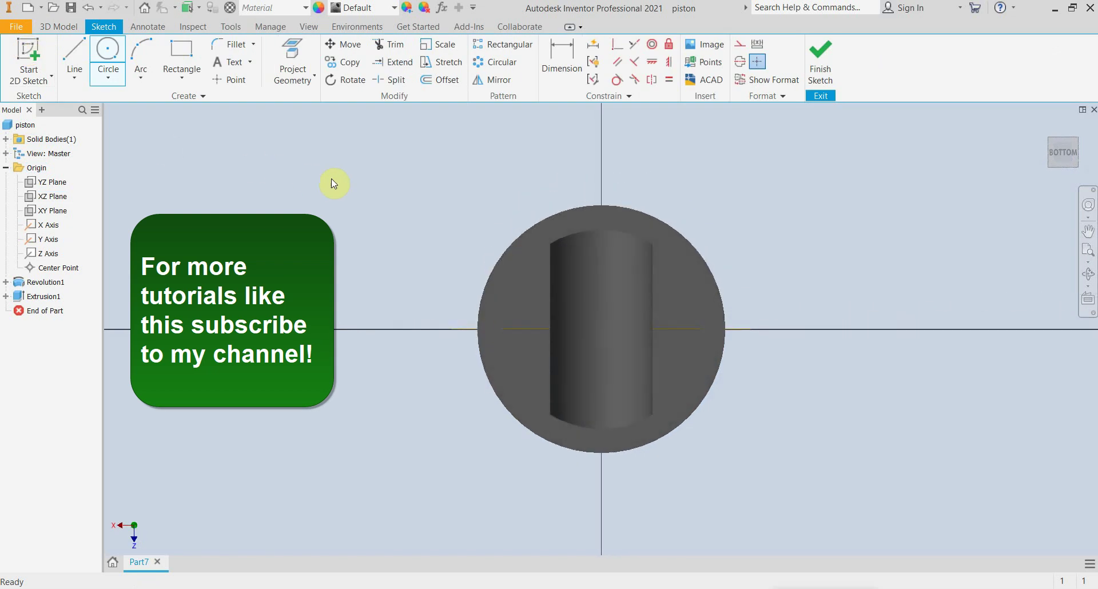
# - Draw a two-point rectangle across the middle of the cylindrical boss, slightly wider than the boss
pyautogui.click(182, 51)
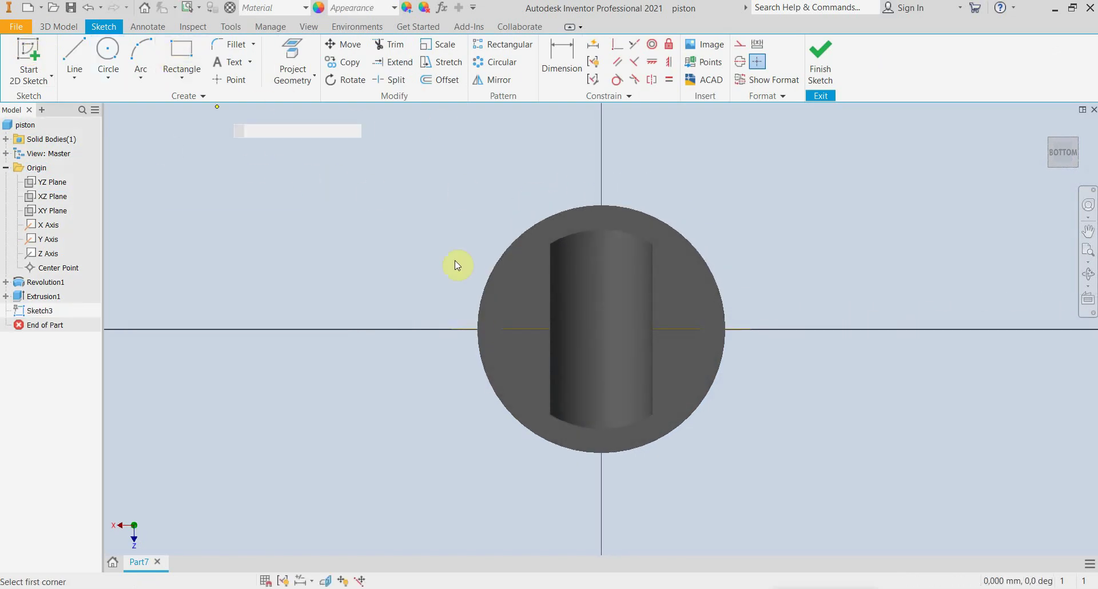
pyautogui.click(541, 274)
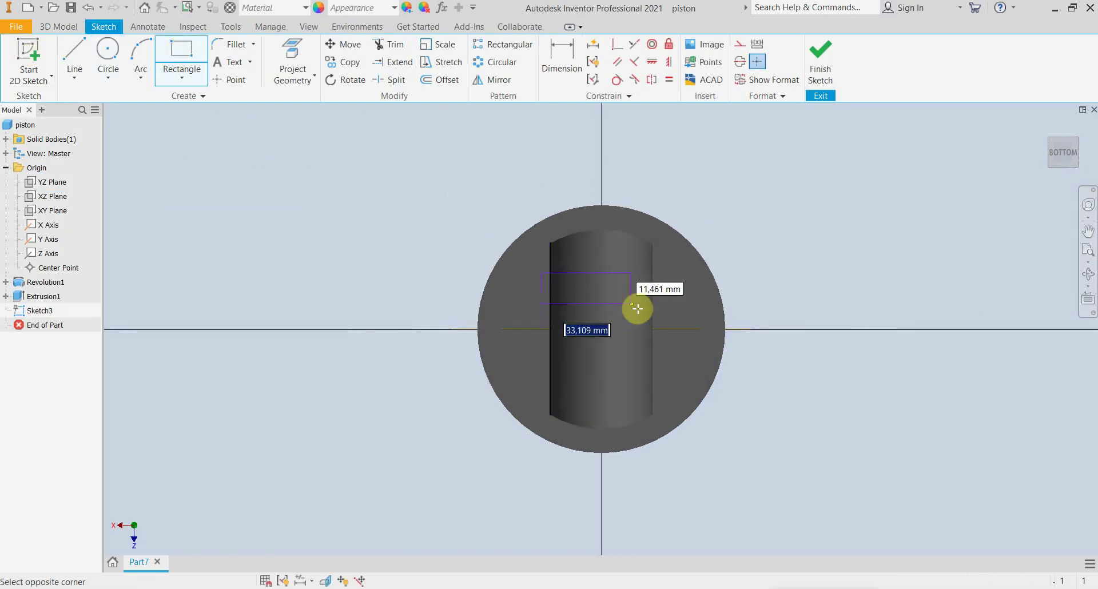
pyautogui.click(662, 381)
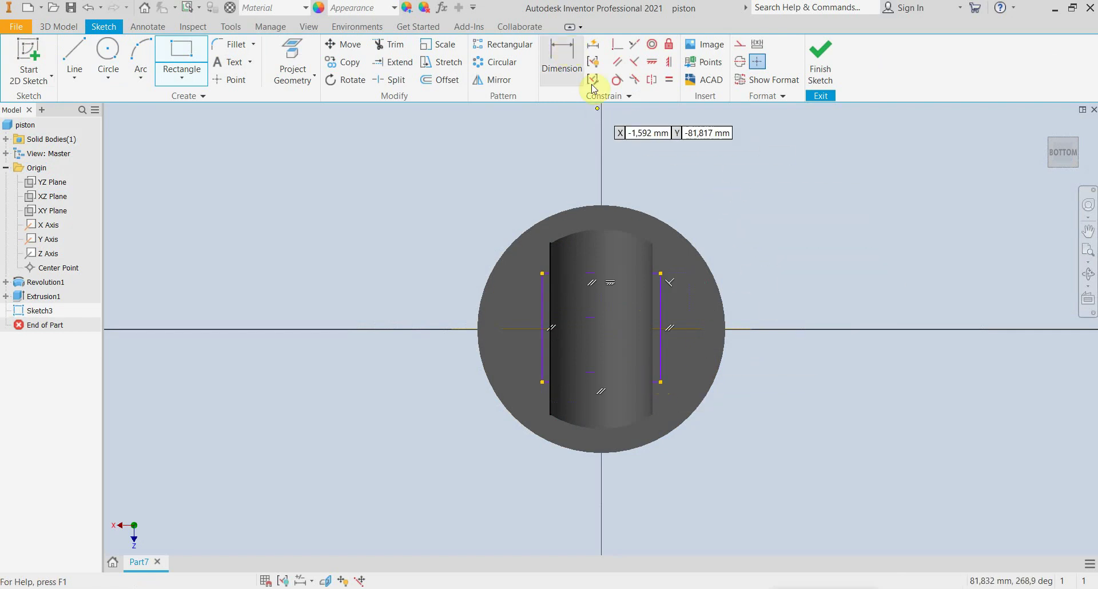
pyautogui.press('Escape')
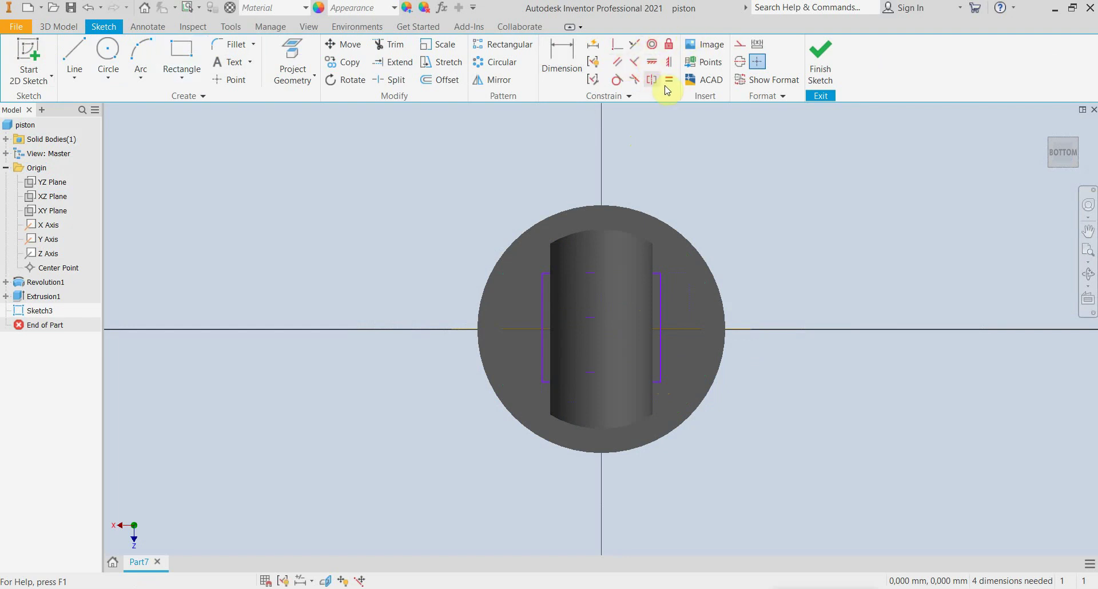
# - Make the rectangle's two horizontal edges symmetric about the horizontal centre axis
pyautogui.click(651, 80)
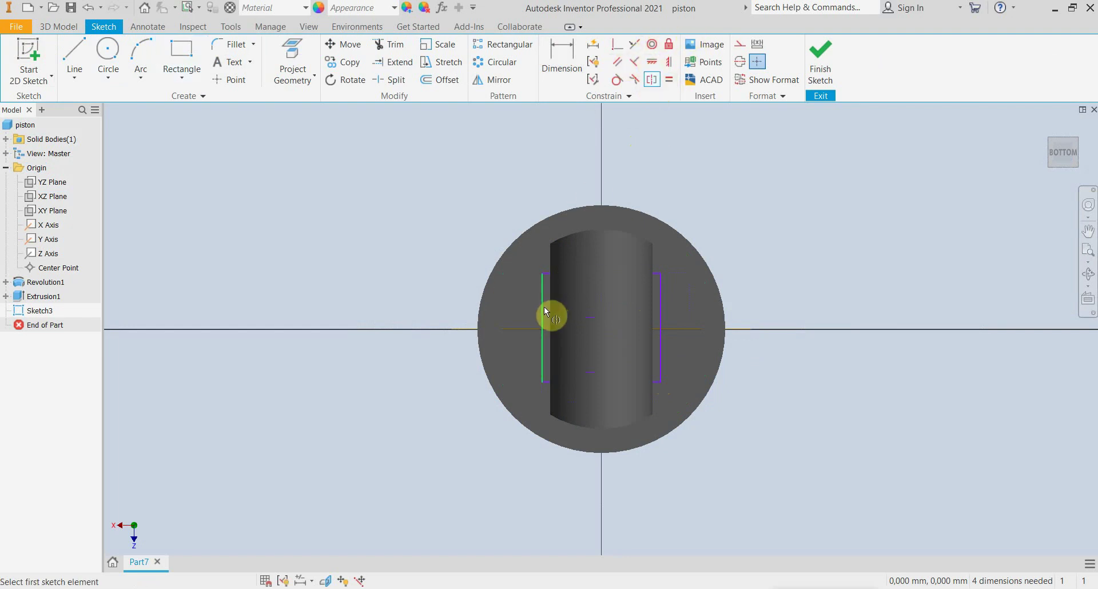
pyautogui.click(548, 274)
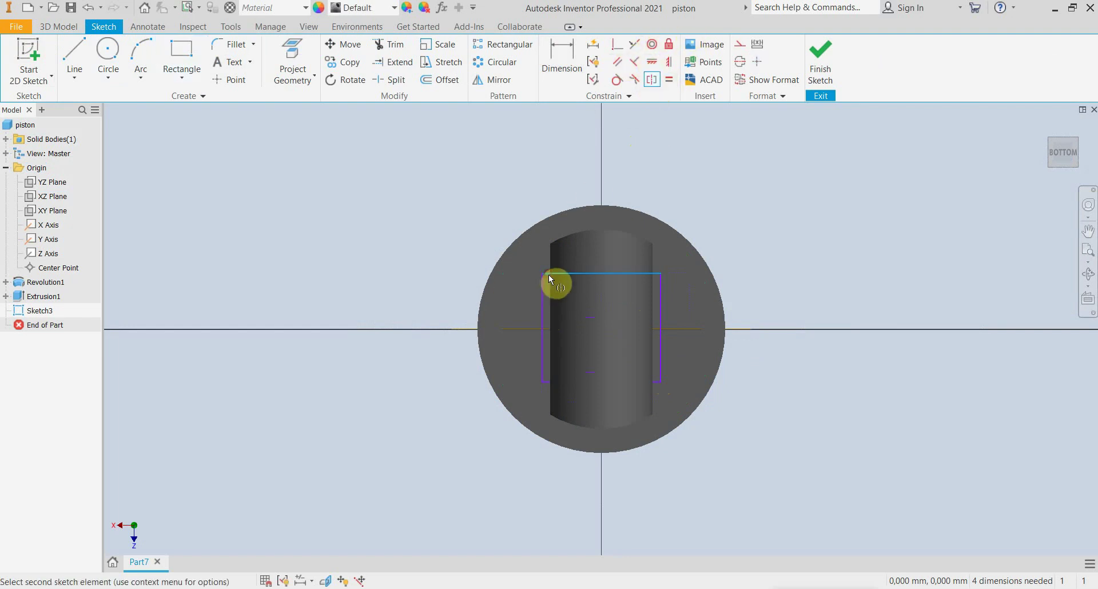
pyautogui.click(555, 382)
pyautogui.click(688, 330)
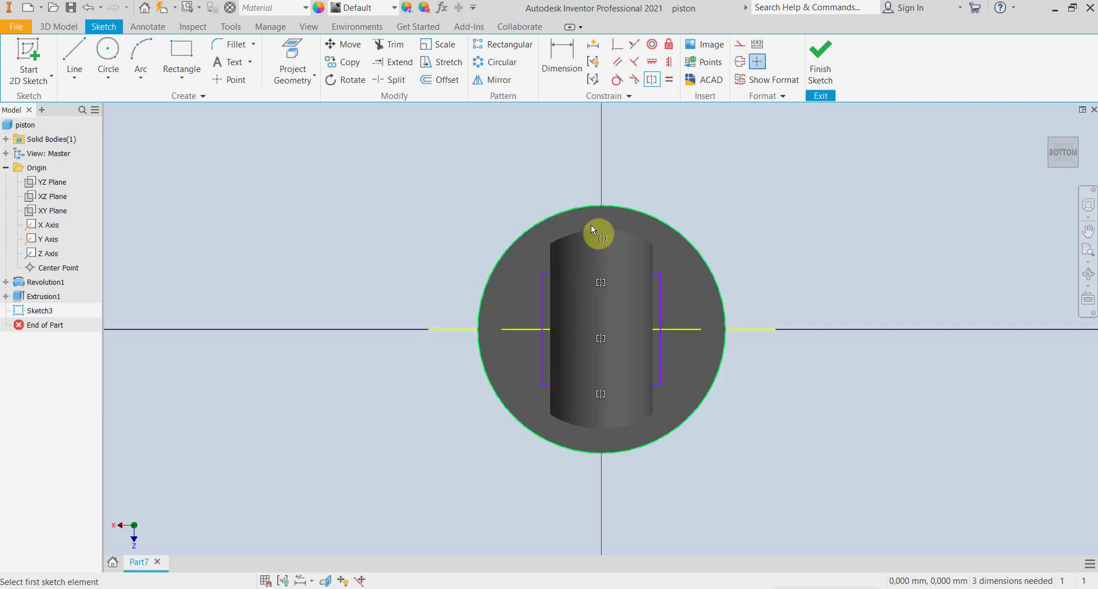
# - Dimension the rectangle's vertical side as 40 mm and finish the sketch
pyautogui.click(561, 56)
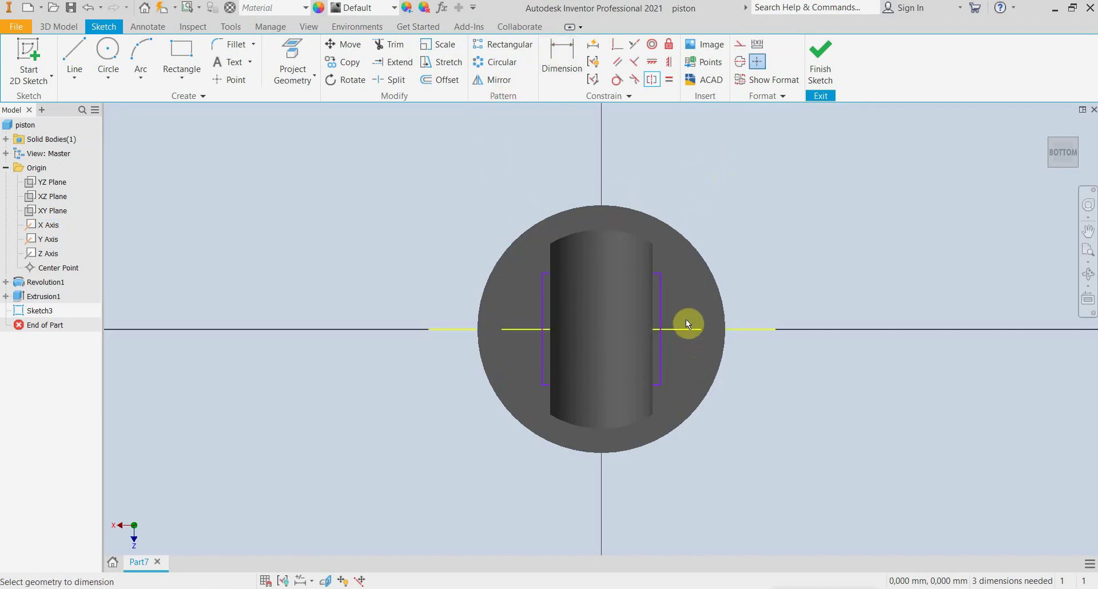
pyautogui.click(663, 307)
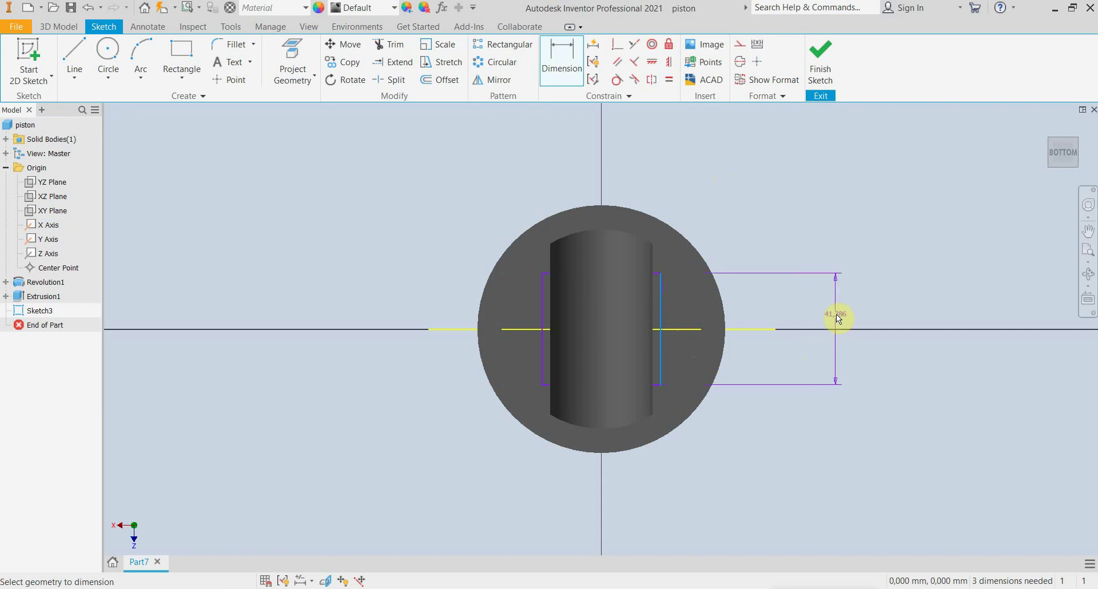
pyautogui.click(837, 312)
pyautogui.write('40')
pyautogui.press('Return')
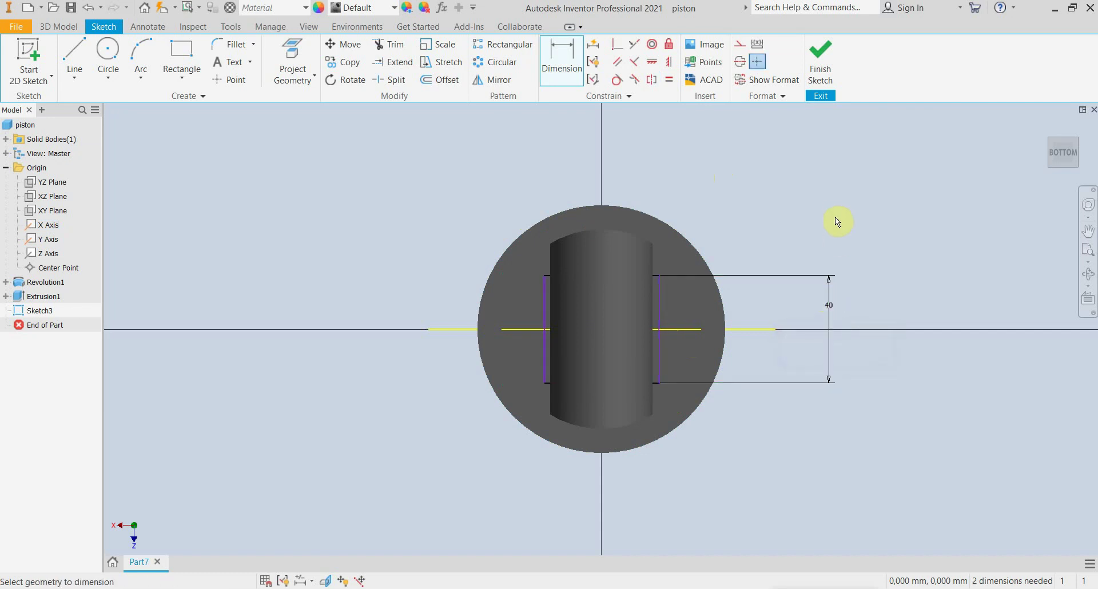
pyautogui.click(821, 70)
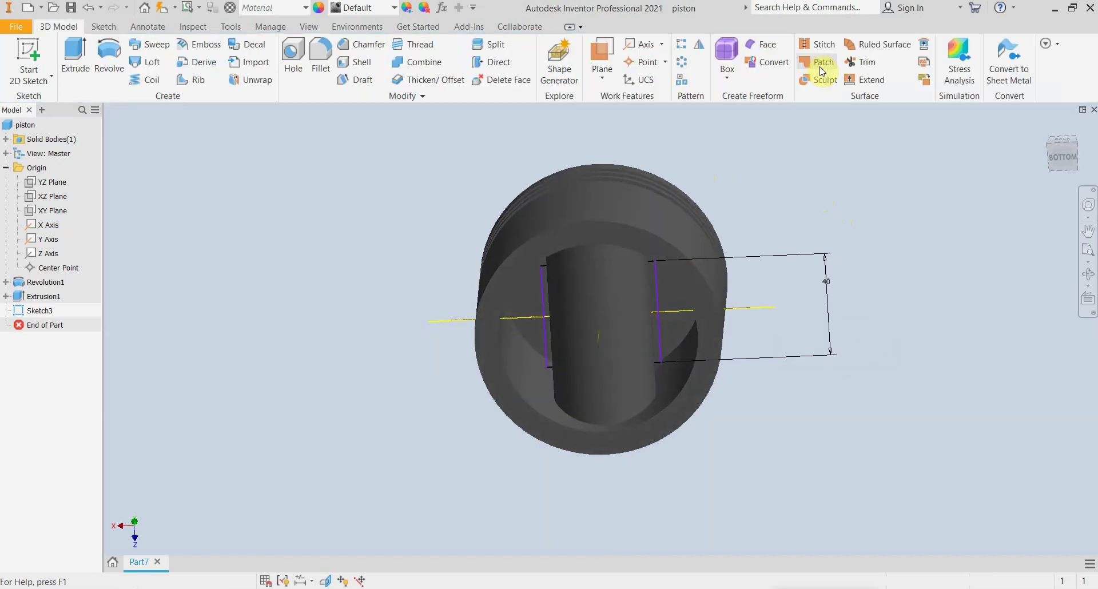
pyautogui.press('Escape')
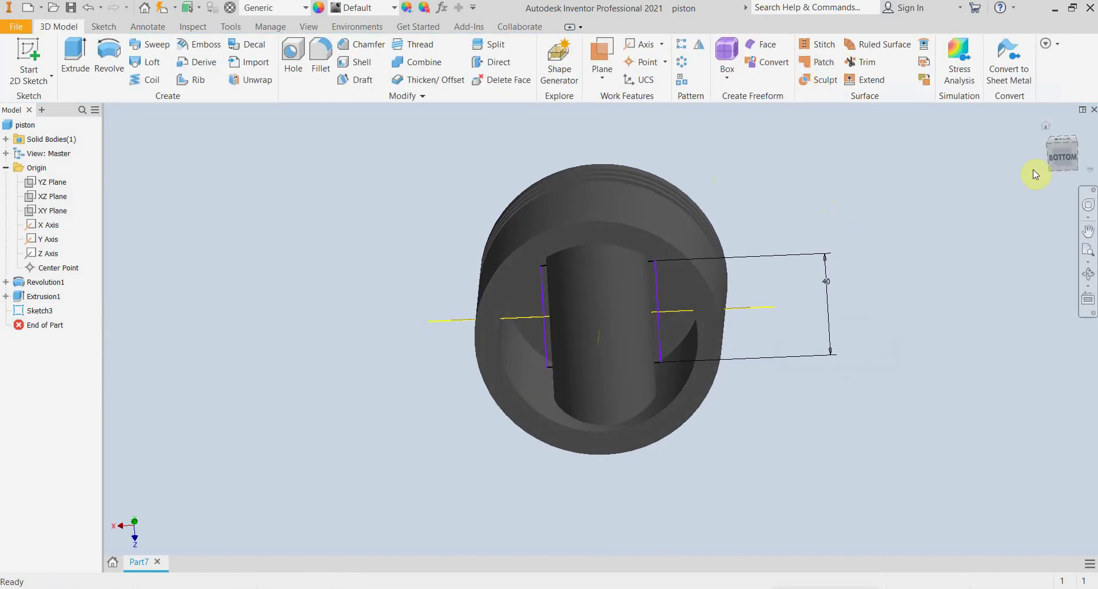
# - Extrude both rectangle profiles as a symmetric cut with a distance of 40 mm through the middle of the pin boss
pyautogui.click(61, 55)
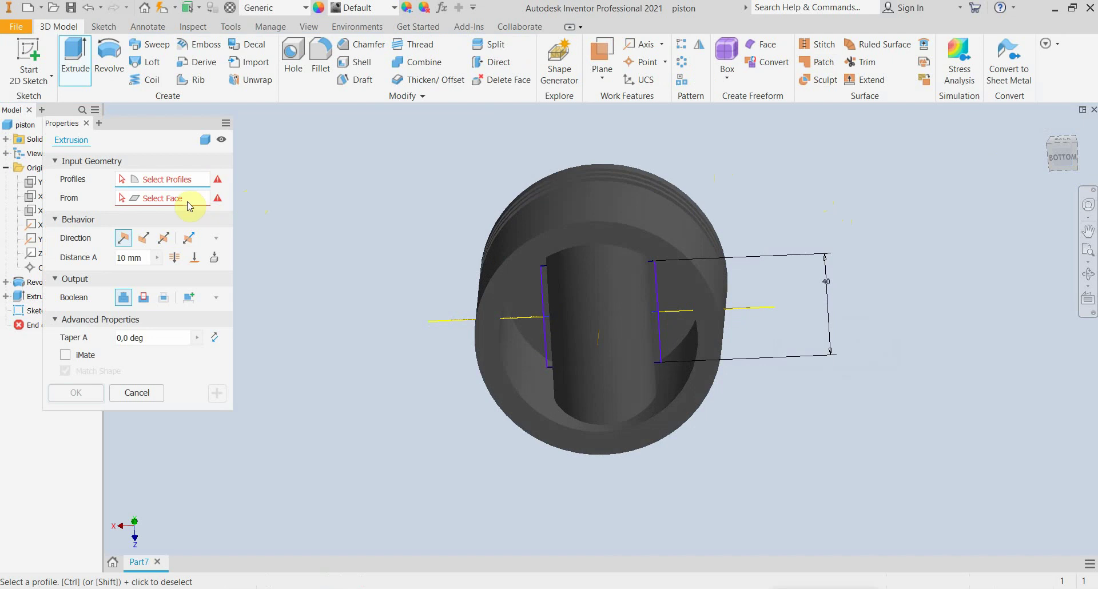
pyautogui.click(635, 332)
pyautogui.click(637, 290)
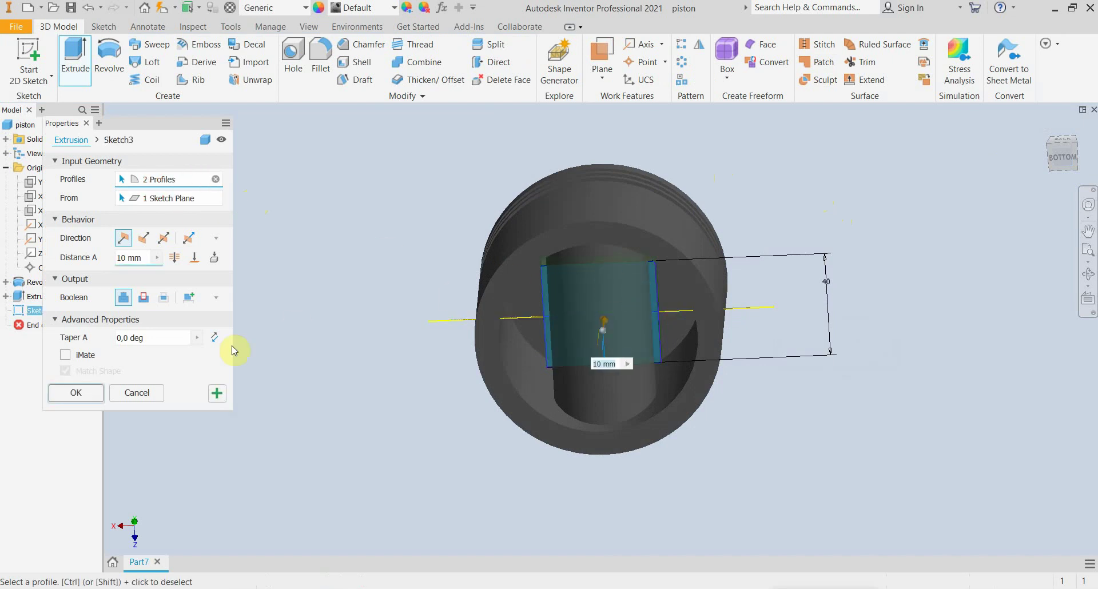
pyautogui.click(163, 238)
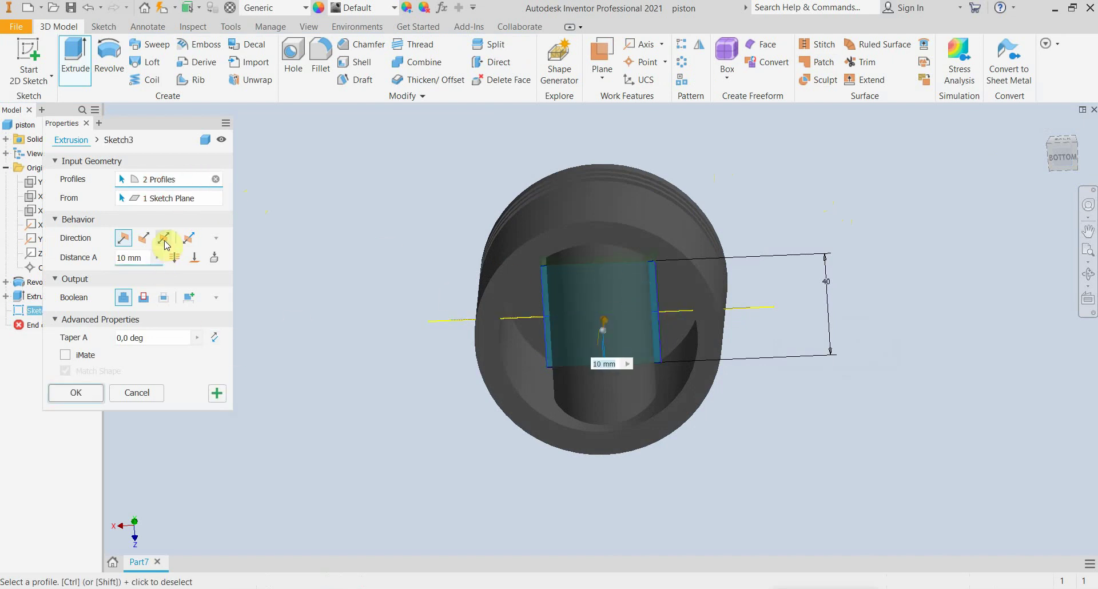
pyautogui.click(144, 302)
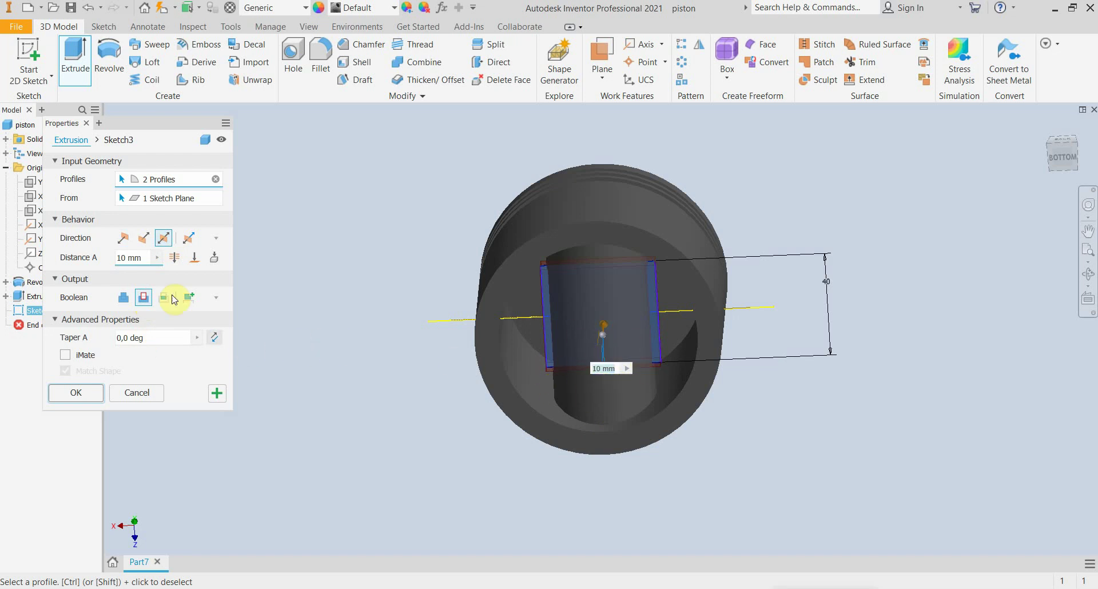
pyautogui.doubleClick(115, 258)
pyautogui.write('40')
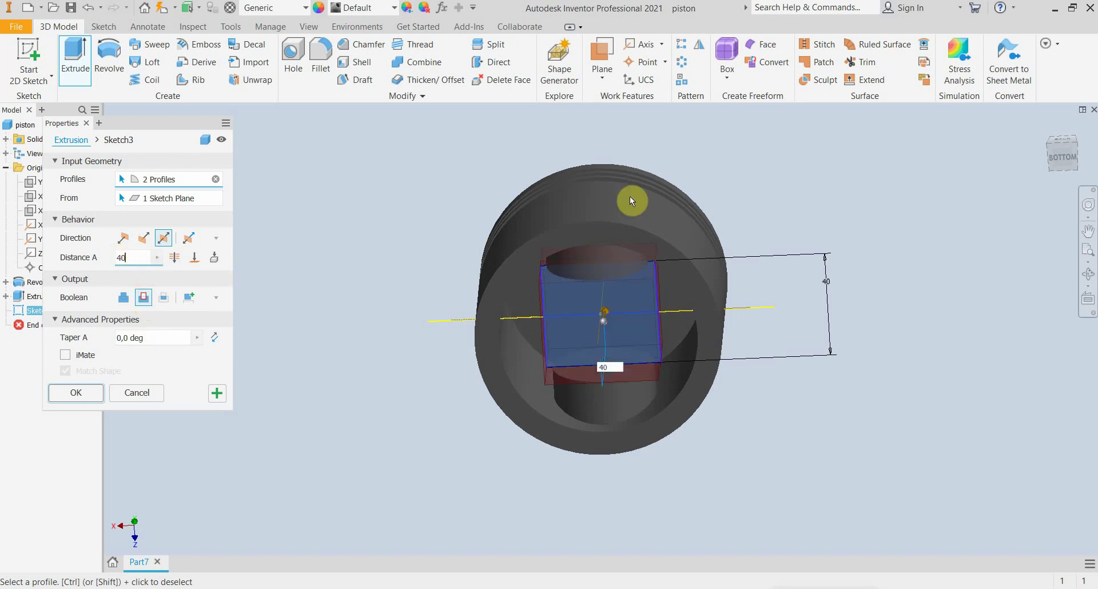
pyautogui.moveTo(1062, 149); pyautogui.dragTo(1072, 120)
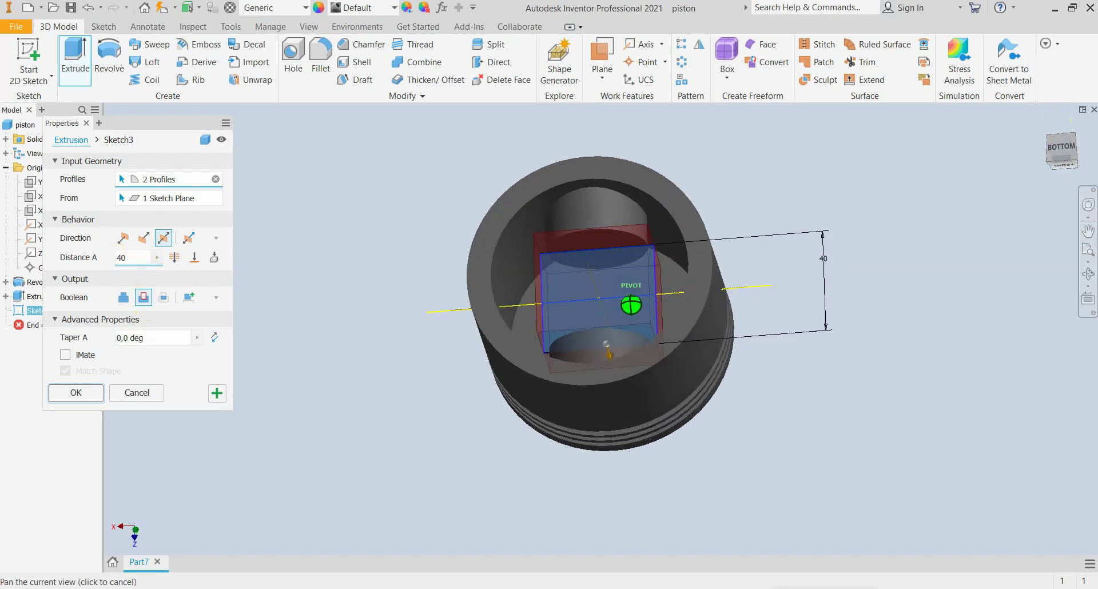
pyautogui.keyDown('shift'); pyautogui.moveTo(632, 305); pyautogui.dragTo(693, 258, button='middle'); pyautogui.keyUp('shift')
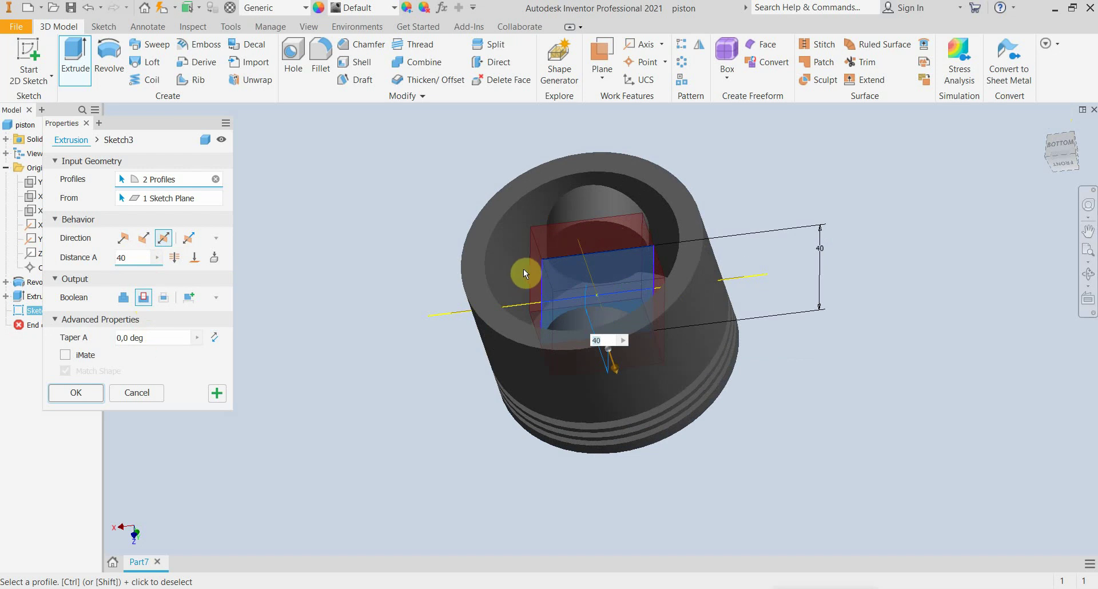
pyautogui.click(87, 393)
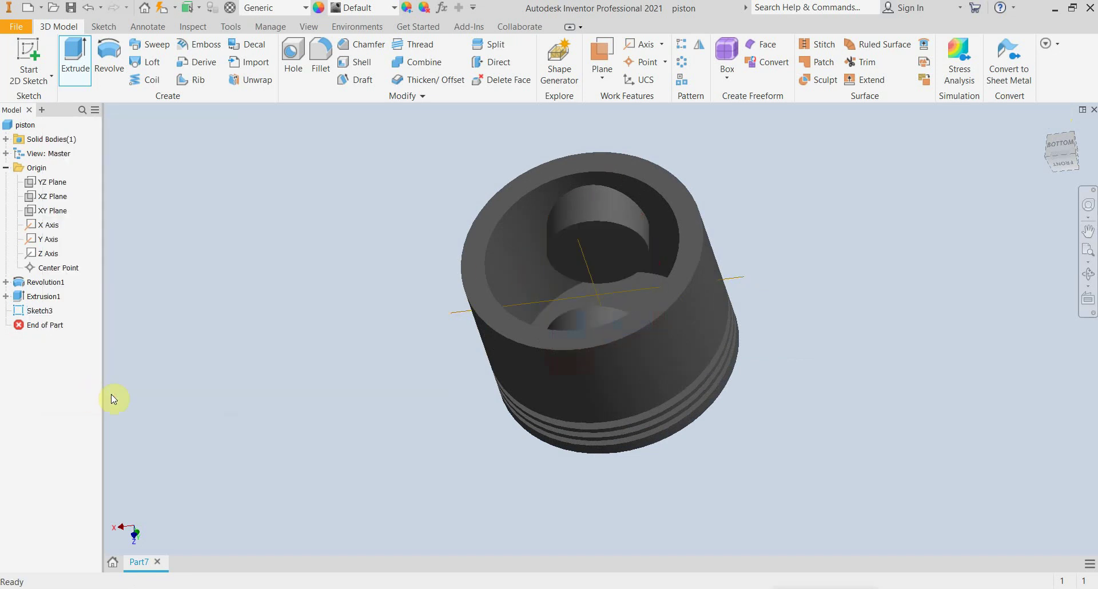
# - Create a work plane offset 46 mm from the XZ plane
pyautogui.moveTo(1061, 166); pyautogui.dragTo(1057, 200)
pyautogui.moveTo(601, 309)
pyautogui.keyDown('shift'); pyautogui.mouseDown(button='middle')
pyautogui.moveTo(517, 308)
pyautogui.moveTo(549, 246)
pyautogui.moveTo(589, 213)
pyautogui.moveTo(579, 213)
pyautogui.moveTo(574, 175)
pyautogui.moveTo(579, 211)
pyautogui.moveTo(600, 209)
pyautogui.moveTo(594, 240)
pyautogui.mouseUp(button='middle'); pyautogui.keyUp('shift')
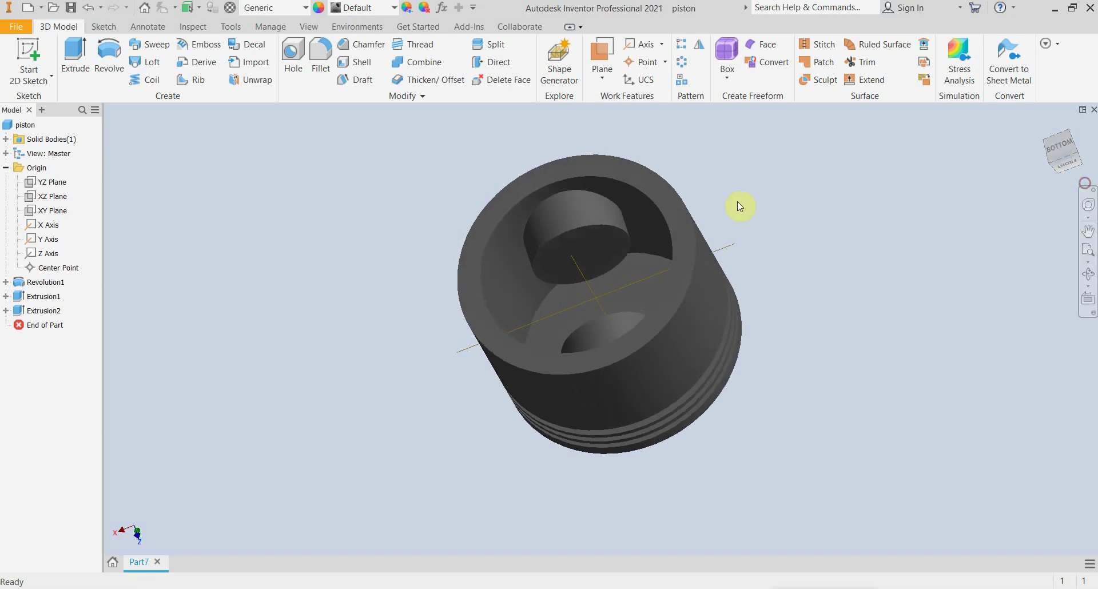
pyautogui.click(602, 74)
pyautogui.click(638, 135)
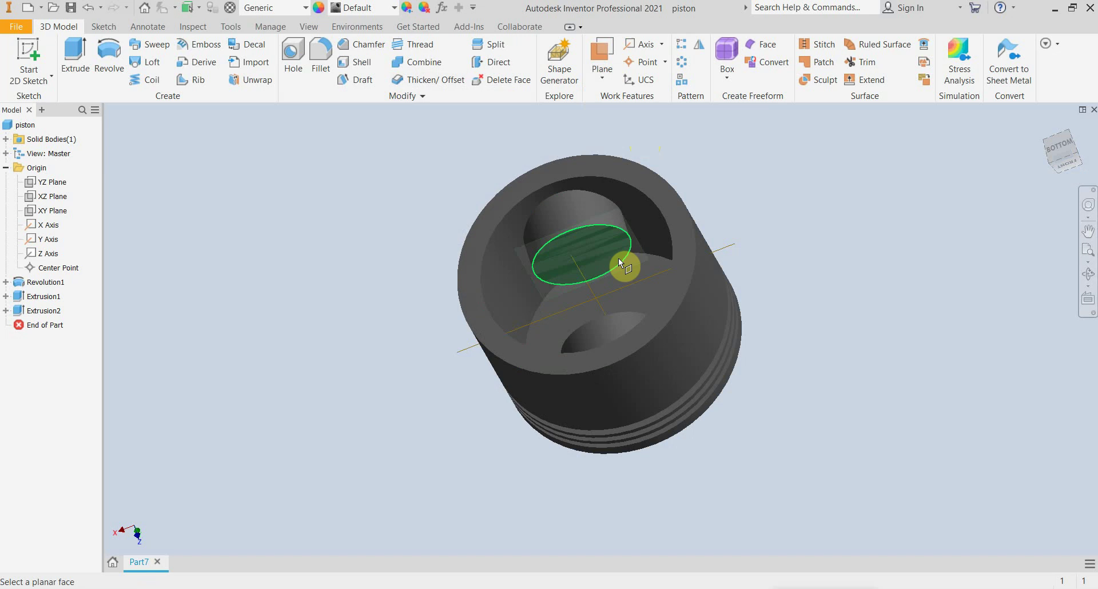
pyautogui.click(52, 198)
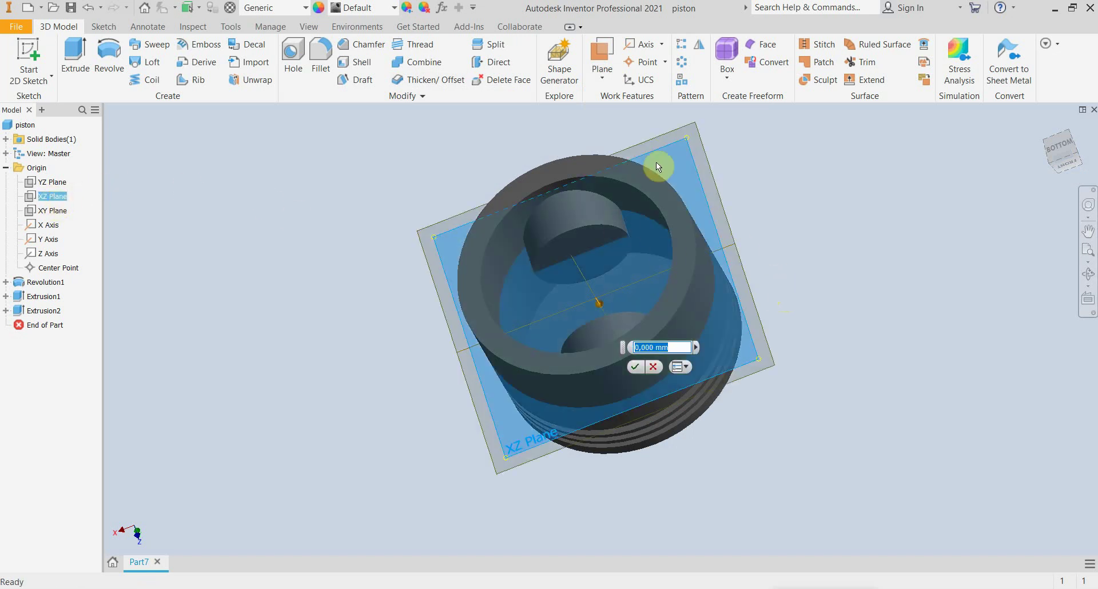
pyautogui.moveTo(679, 163); pyautogui.dragTo(706, 219)
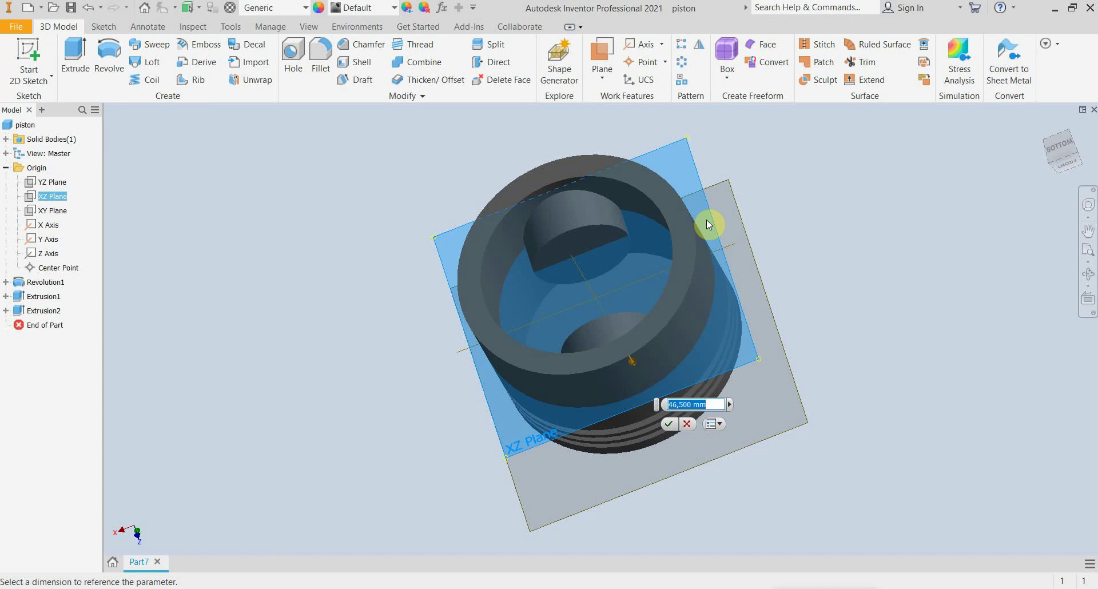
pyautogui.write('46')
pyautogui.press('Return')
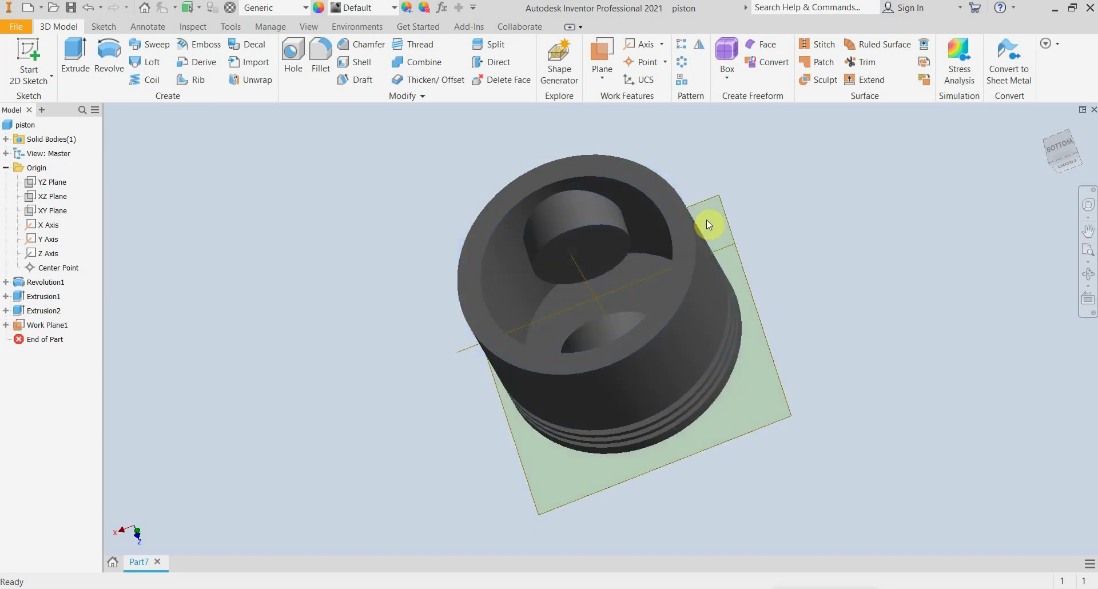
# - Check the new work plane's orientation against the piston and delete the plane
pyautogui.click(1062, 162)
pyautogui.keyDown('shift'); pyautogui.moveTo(602, 309); pyautogui.dragTo(609, 337, button='middle'); pyautogui.keyUp('shift')
pyautogui.keyDown('shift'); pyautogui.moveTo(901, 243); pyautogui.dragTo(900, 283, button='middle'); pyautogui.keyUp('shift')
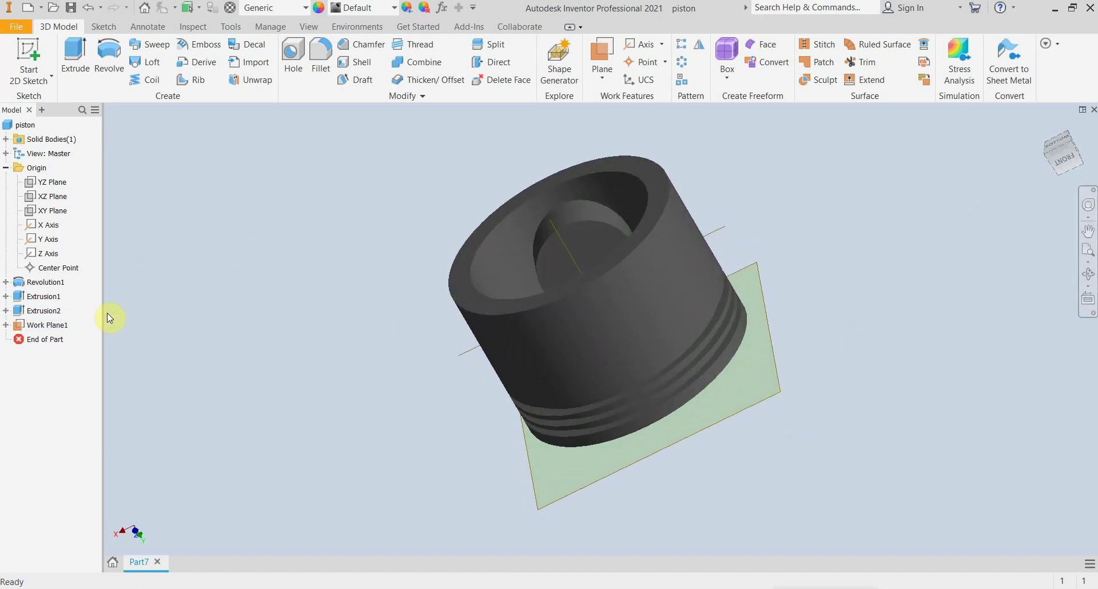
pyautogui.click(42, 326)
pyautogui.press('Delete')
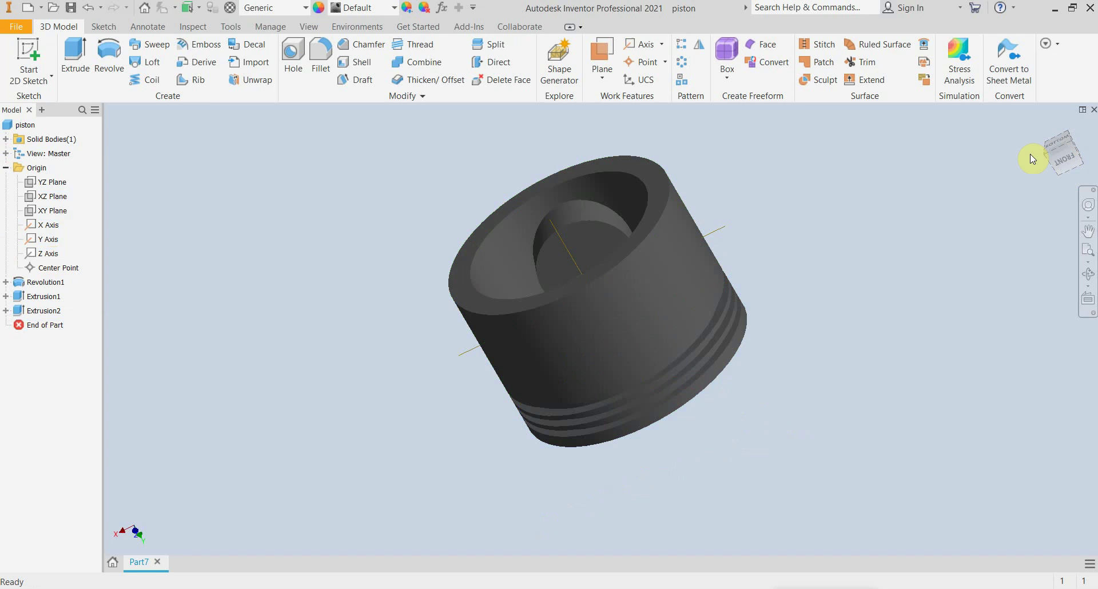
# - Create a work plane offset 40 mm from the XY plane, towards the front of the piston
pyautogui.click(52, 210)
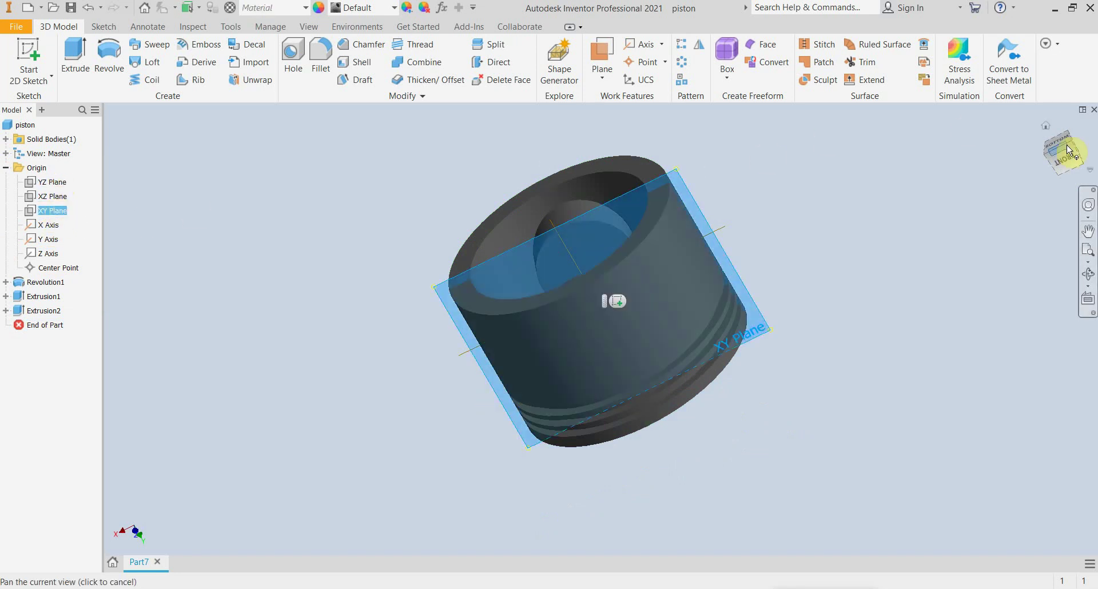
pyautogui.moveTo(1068, 170)
pyautogui.mouseDown()
pyautogui.moveTo(1058, 188)
pyautogui.moveTo(1065, 175)
pyautogui.mouseUp()
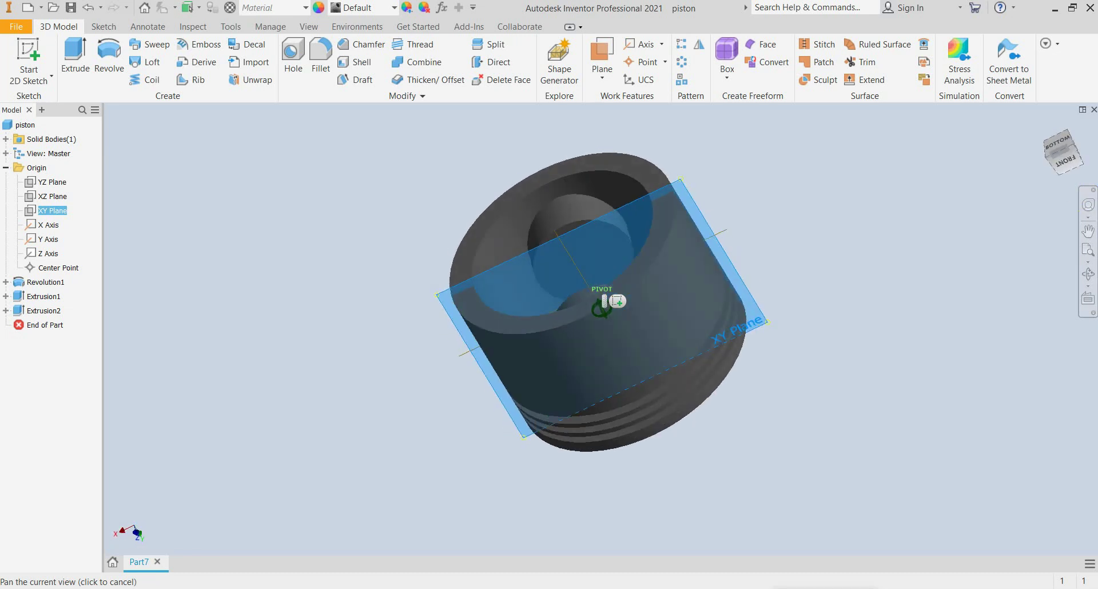
pyautogui.click(602, 74)
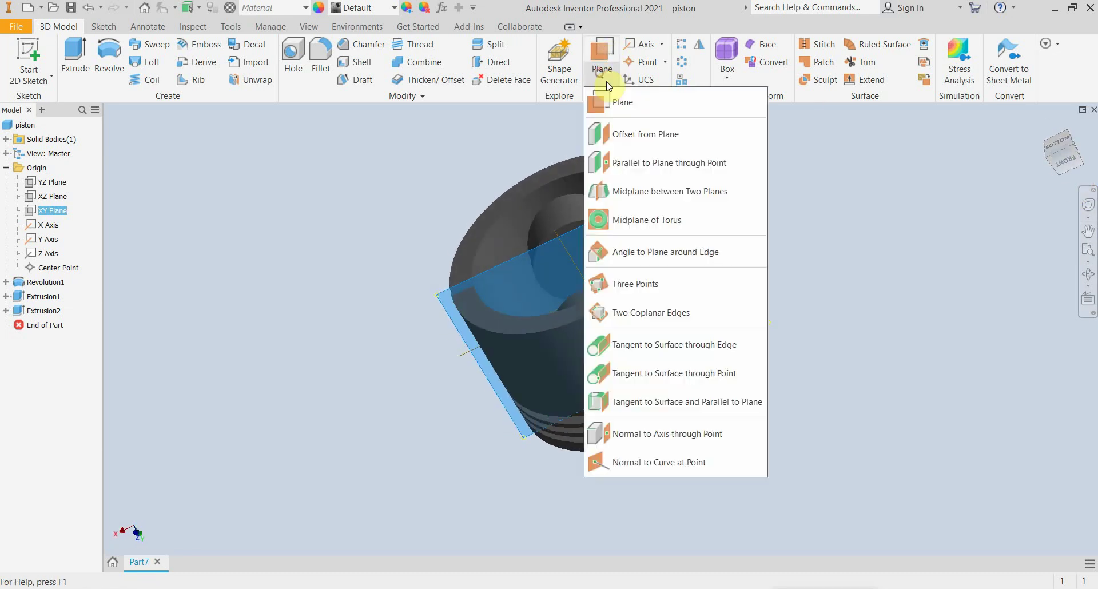
pyautogui.click(625, 138)
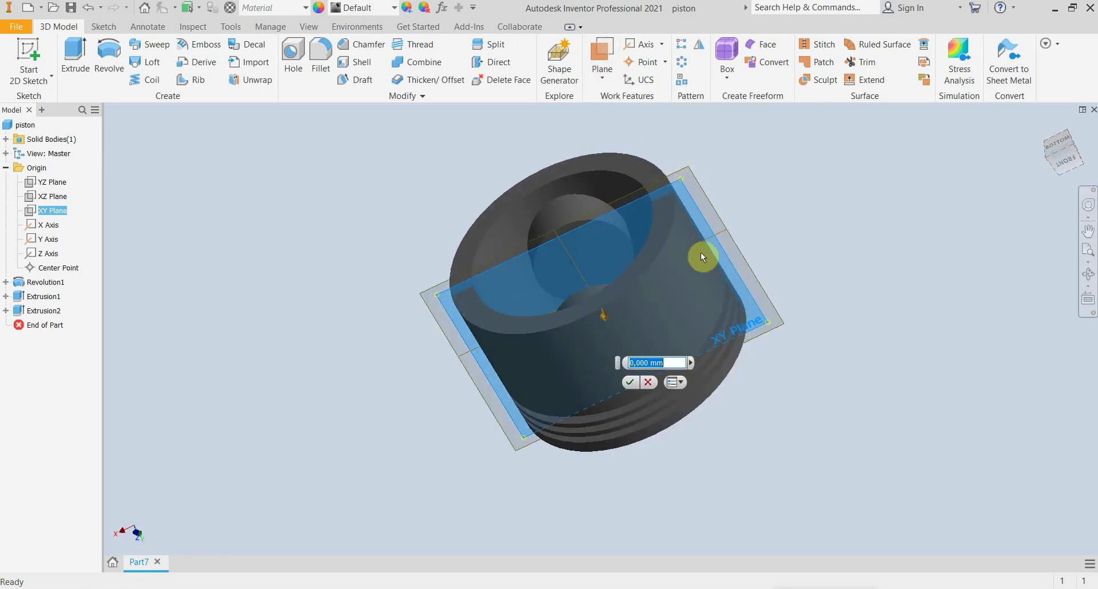
pyautogui.write('40')
pyautogui.press('Return')
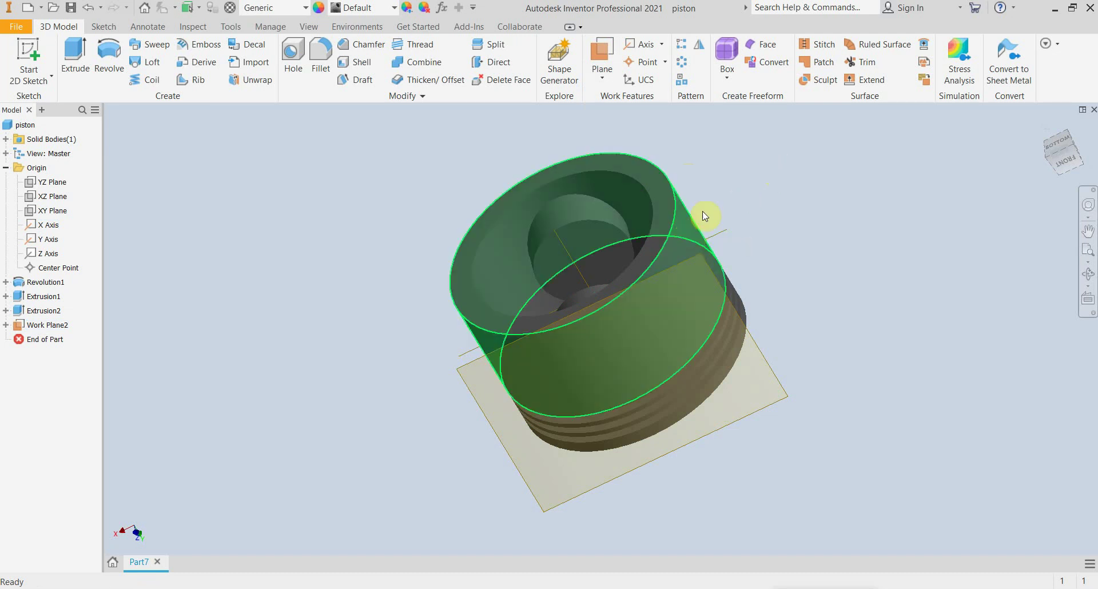
# - Sketch a circle of radius 11 mm centred on the origin on the offset work plane and finish the sketch
pyautogui.click(773, 403)
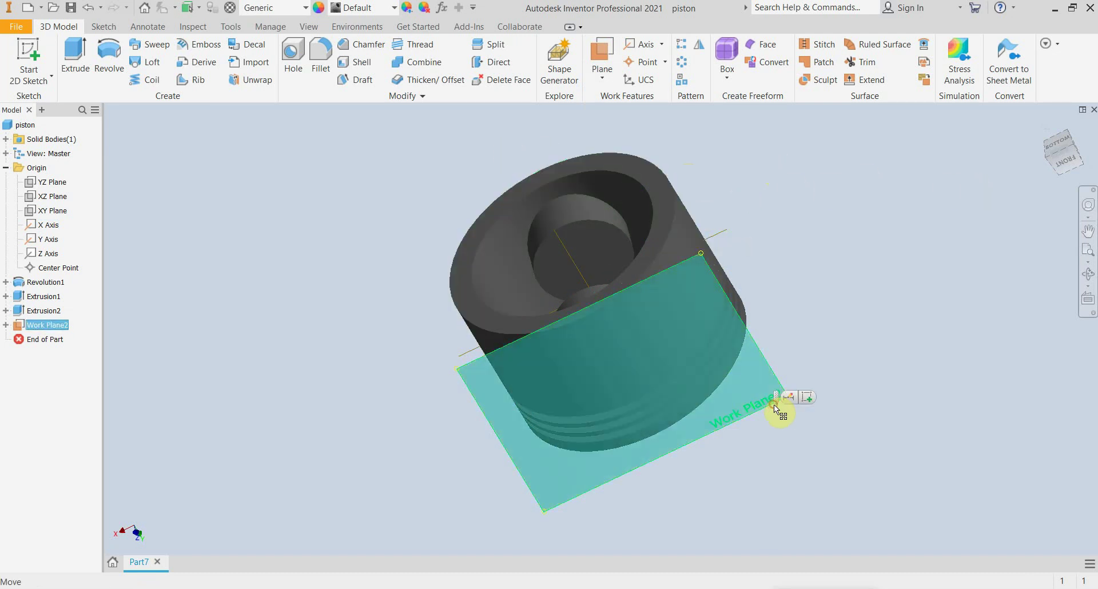
pyautogui.click(804, 396)
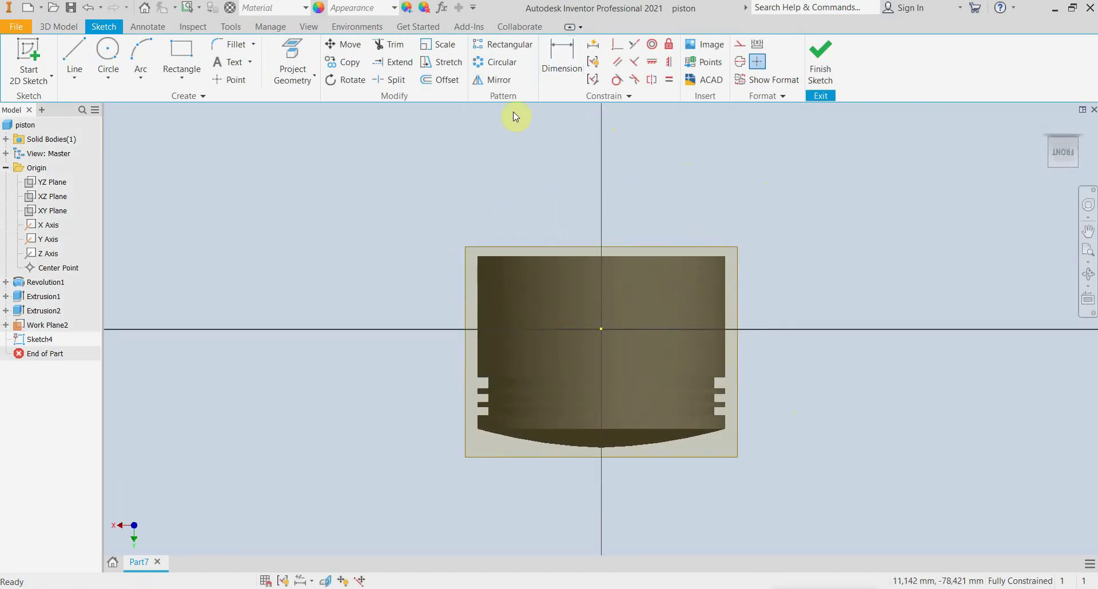
pyautogui.click(108, 49)
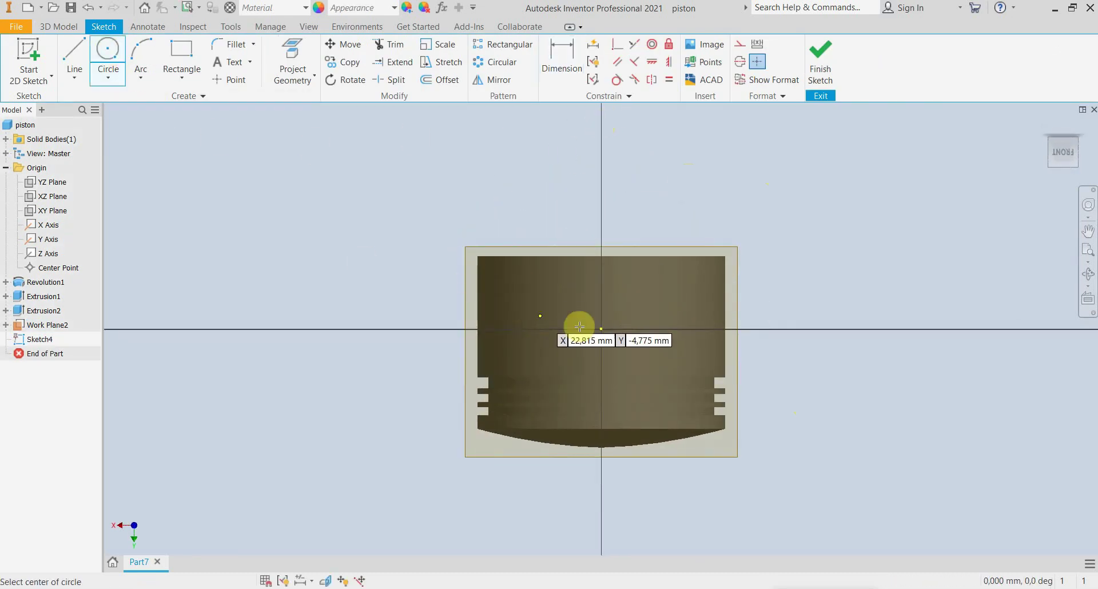
pyautogui.click(601, 329)
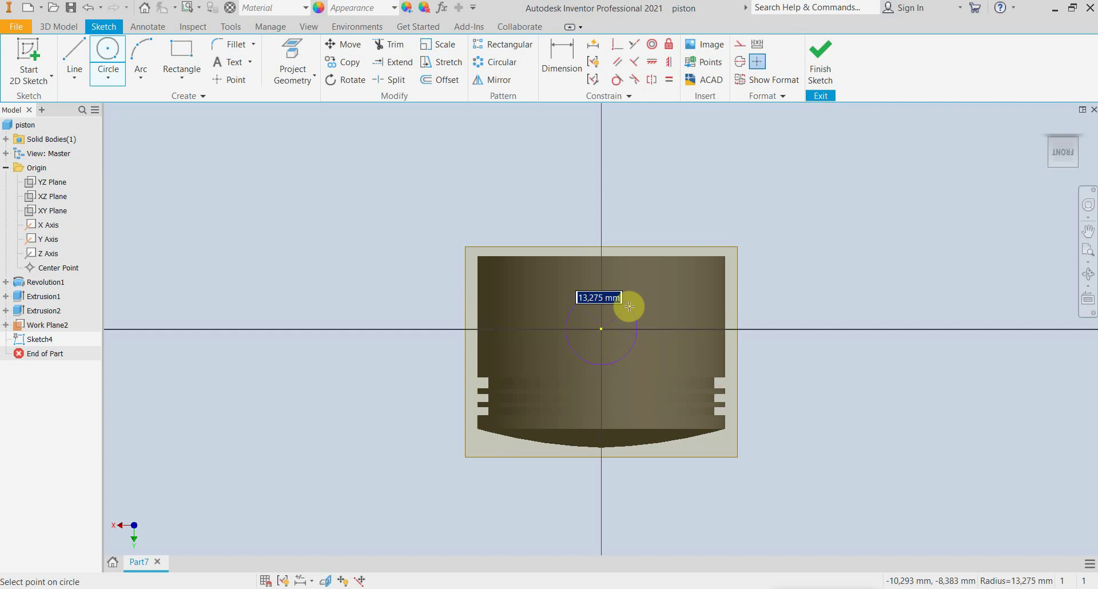
pyautogui.write('11')
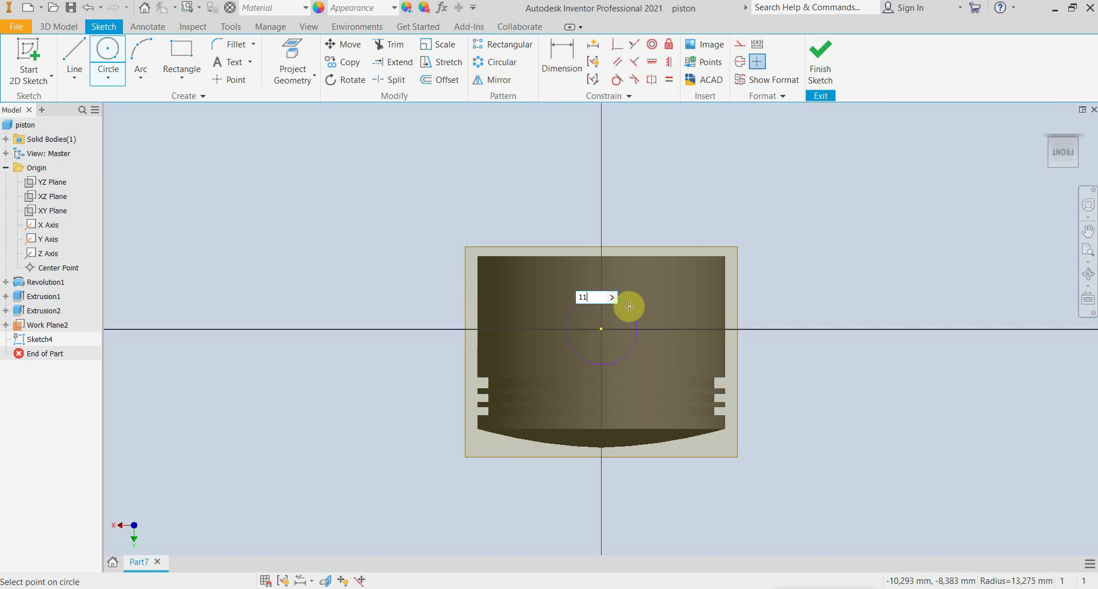
pyautogui.press('Return')
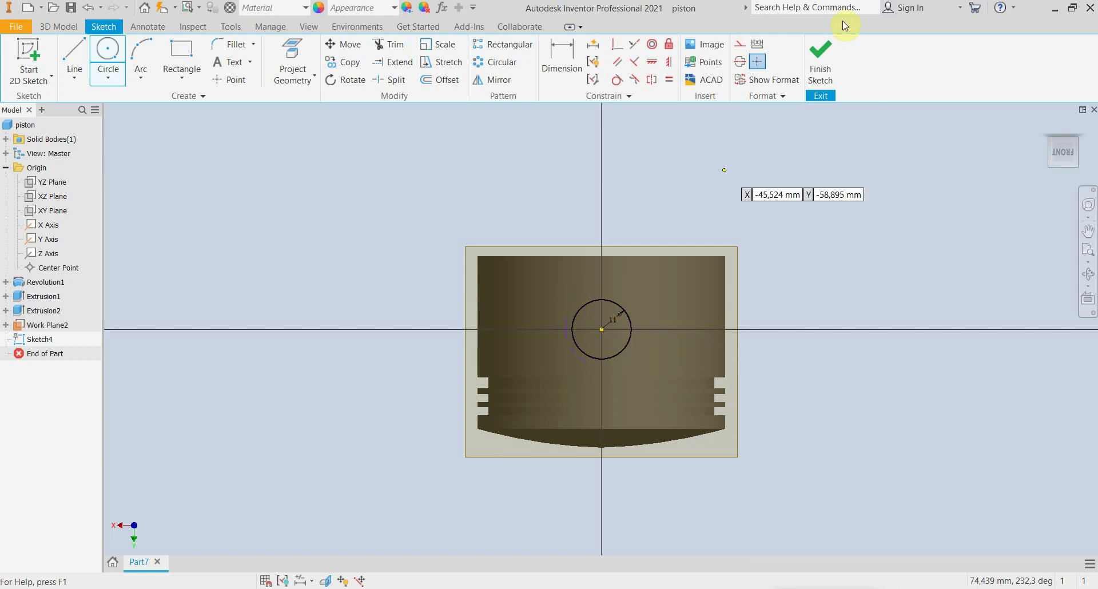
pyautogui.click(822, 59)
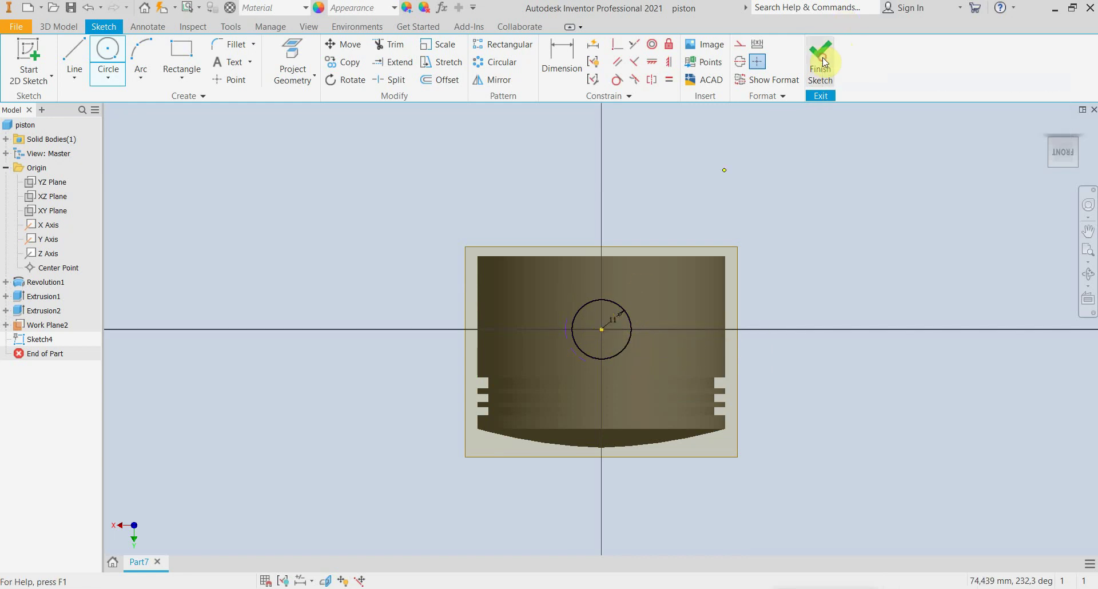
# - Extrude the 11 mm radius circle as a cut through all in the flipped direction to form the pin hole across the piston
pyautogui.press('e')
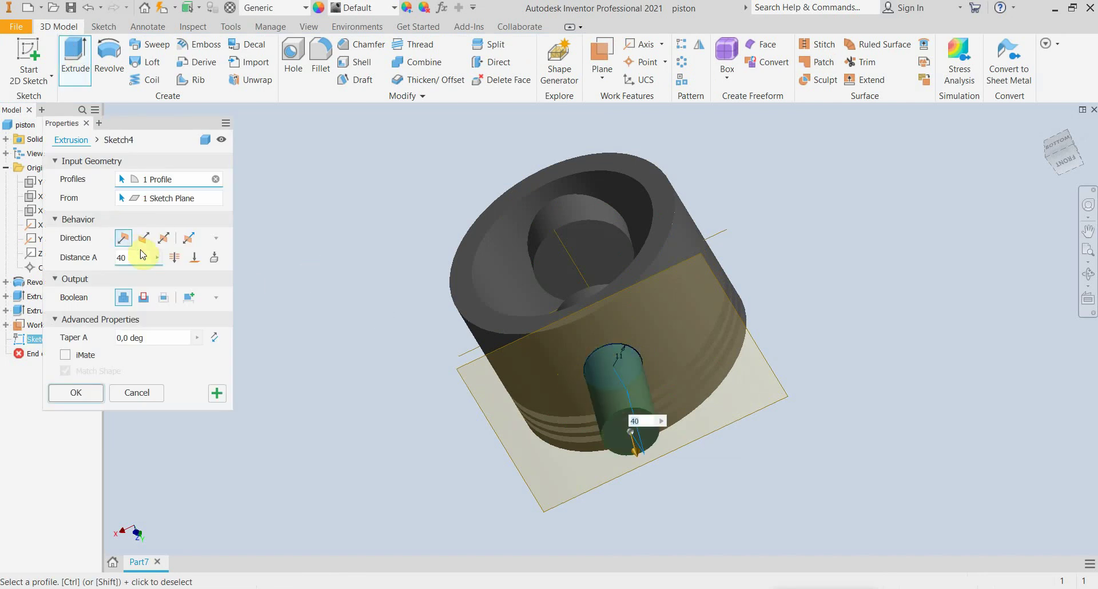
pyautogui.click(144, 238)
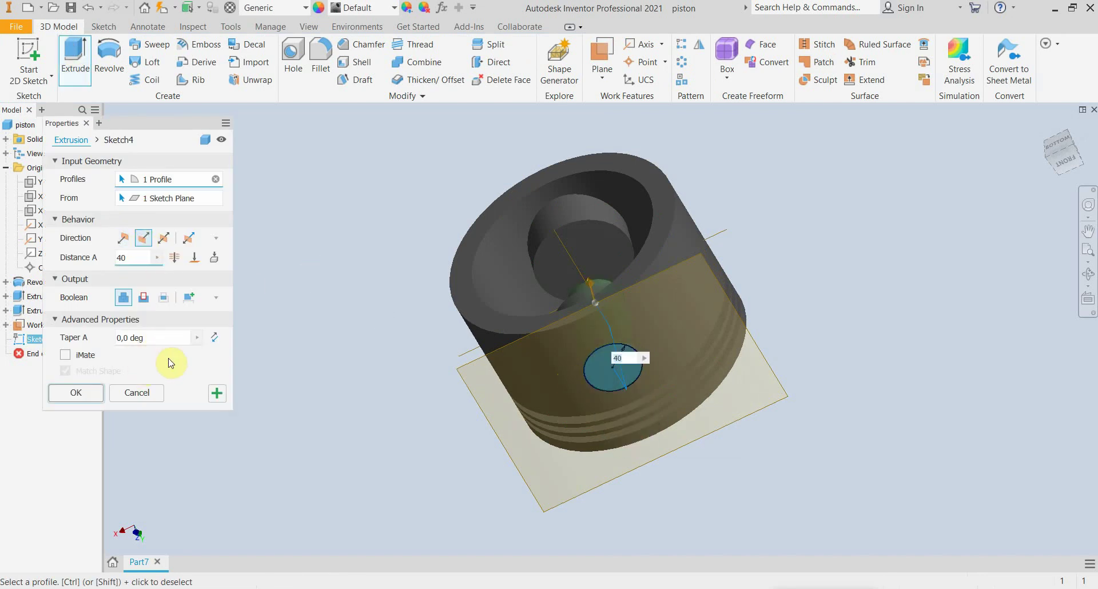
pyautogui.click(144, 298)
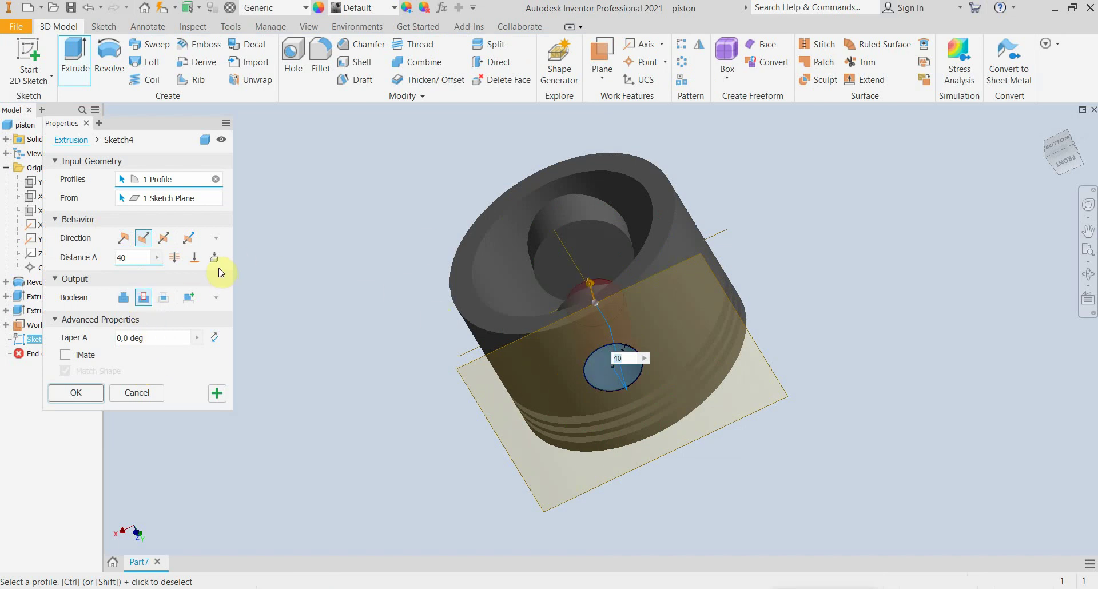
pyautogui.click(176, 258)
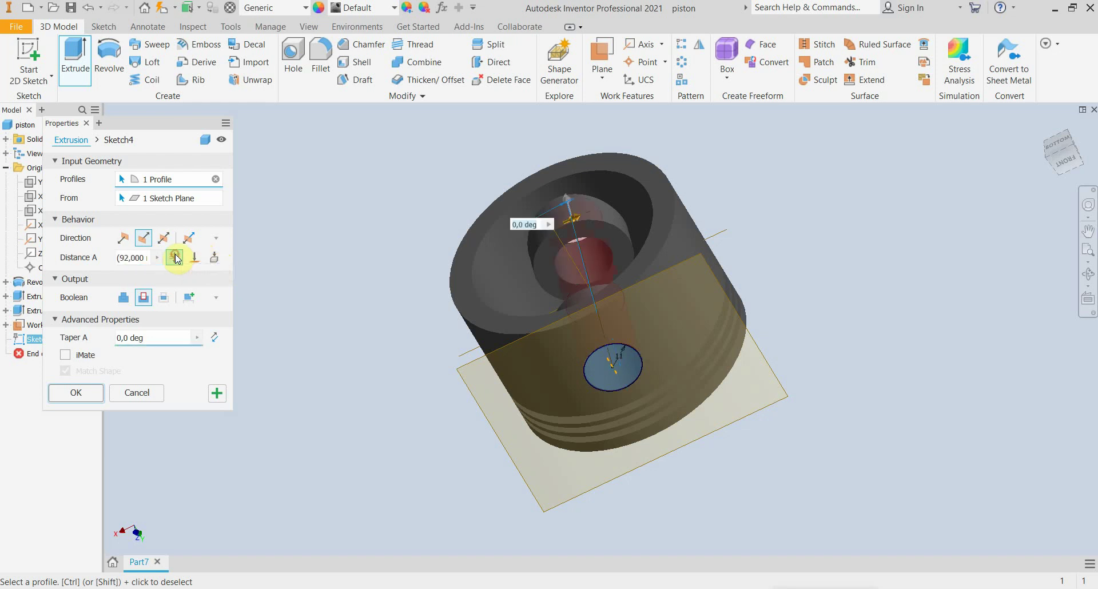
pyautogui.click(92, 394)
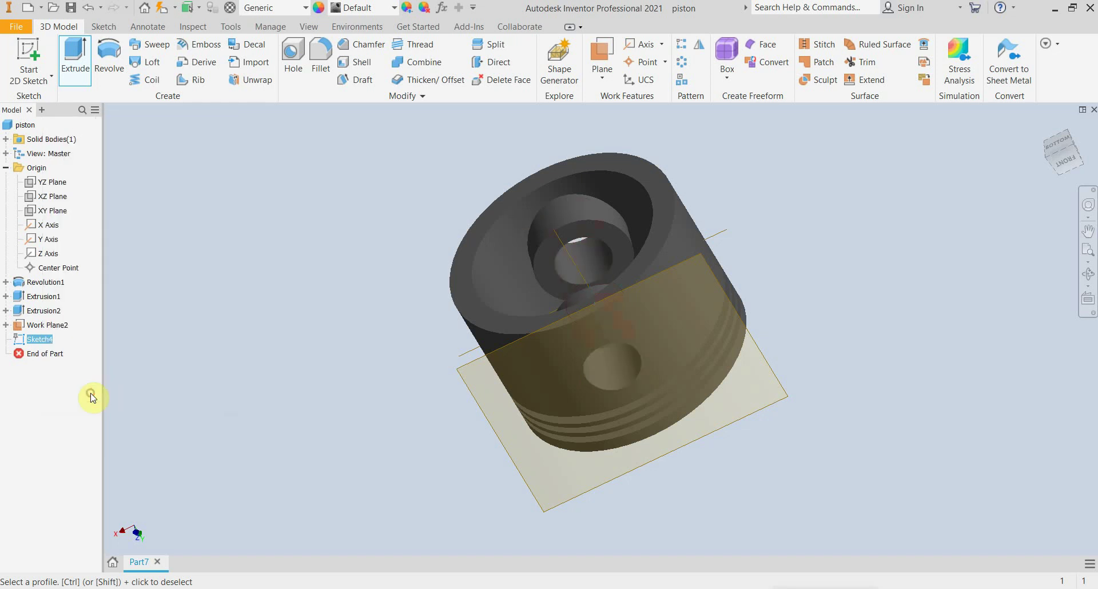
# - Create a work plane offset slightly inward, towards the piston, from the existing front work plane
pyautogui.click(1064, 161)
pyautogui.keyDown('shift'); pyautogui.moveTo(601, 308); pyautogui.dragTo(601, 308, button='middle'); pyautogui.keyUp('shift')
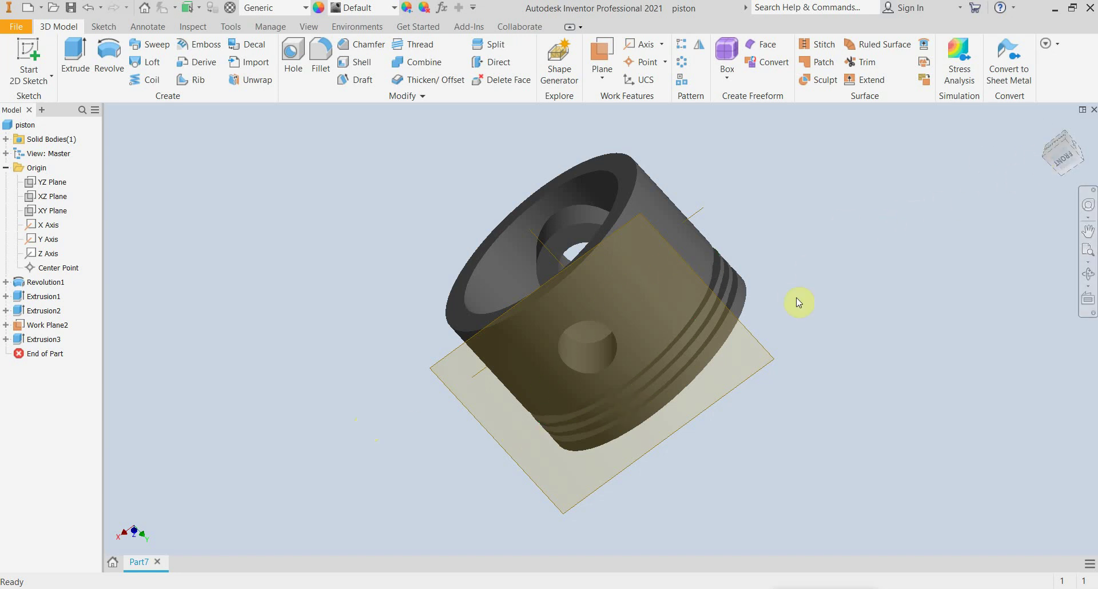
pyautogui.click(603, 74)
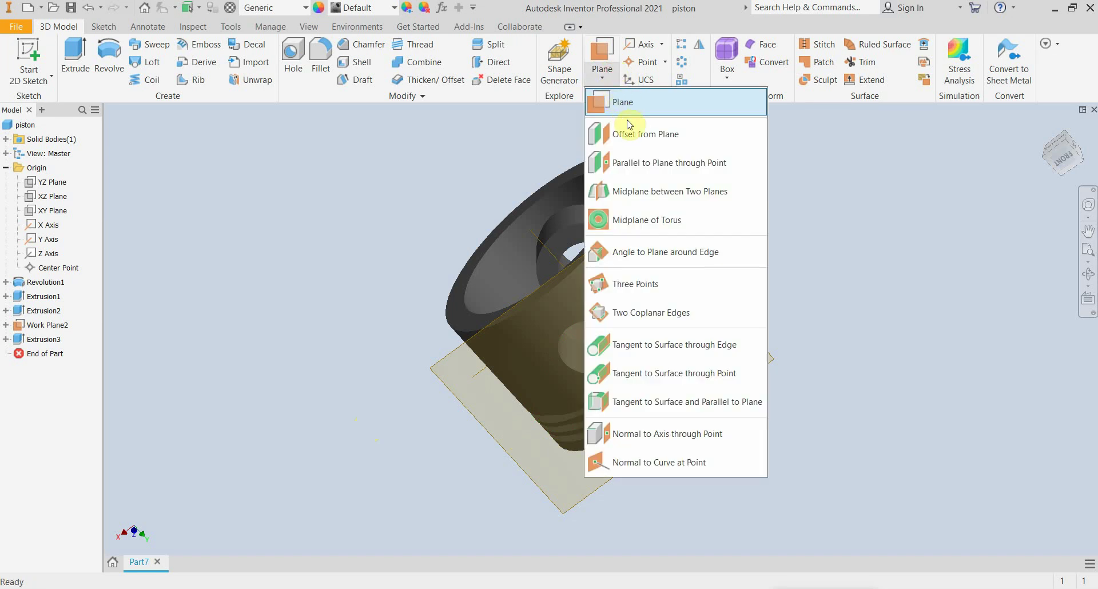
pyautogui.click(640, 139)
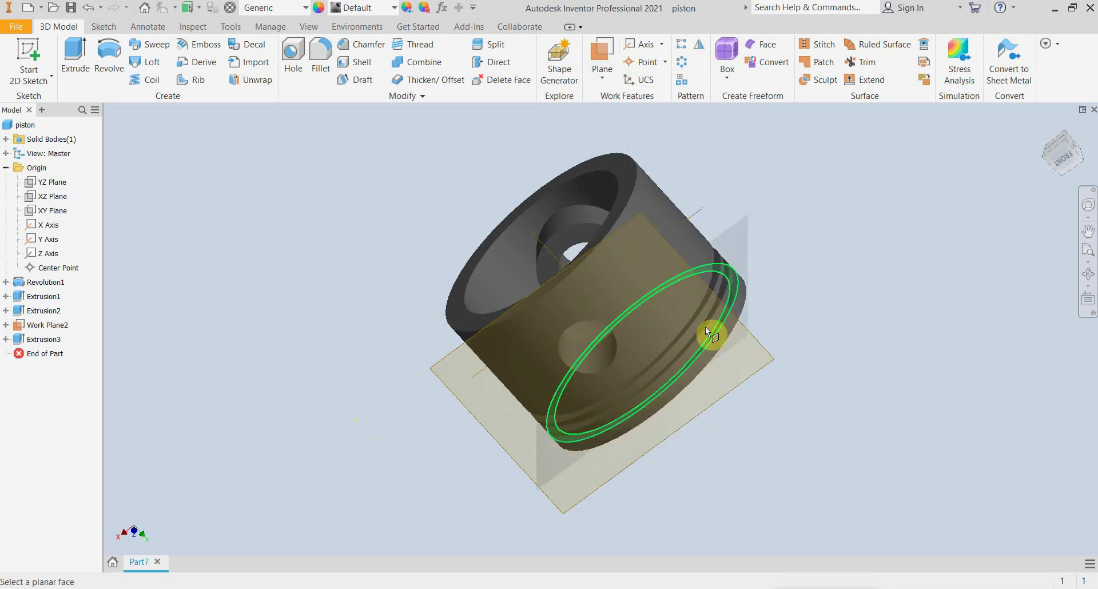
pyautogui.click(756, 376)
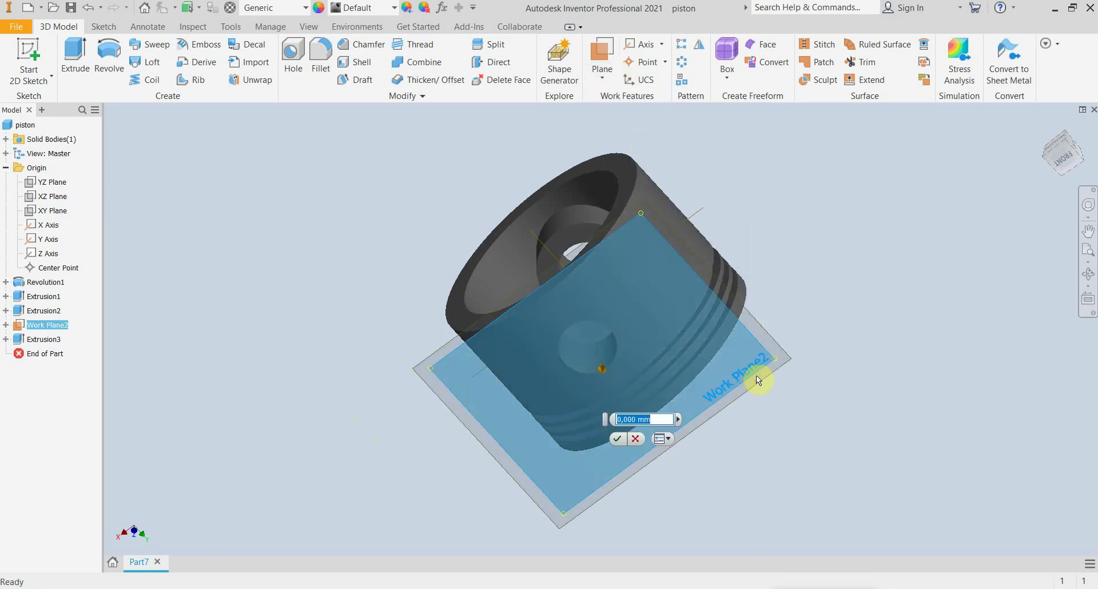
pyautogui.click(1057, 154)
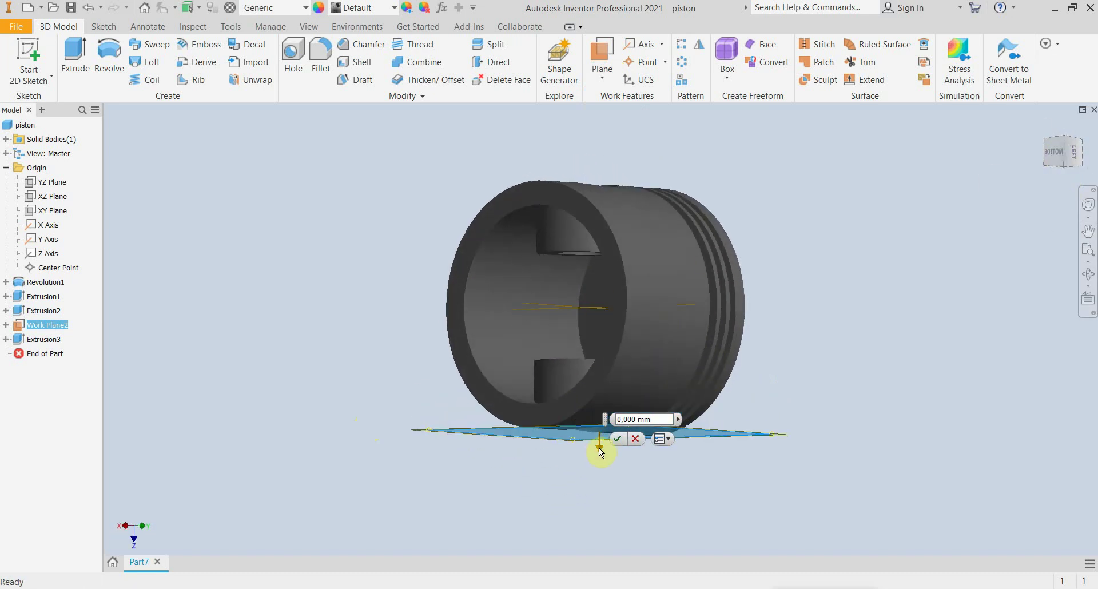
pyautogui.moveTo(599, 452); pyautogui.dragTo(598, 432)
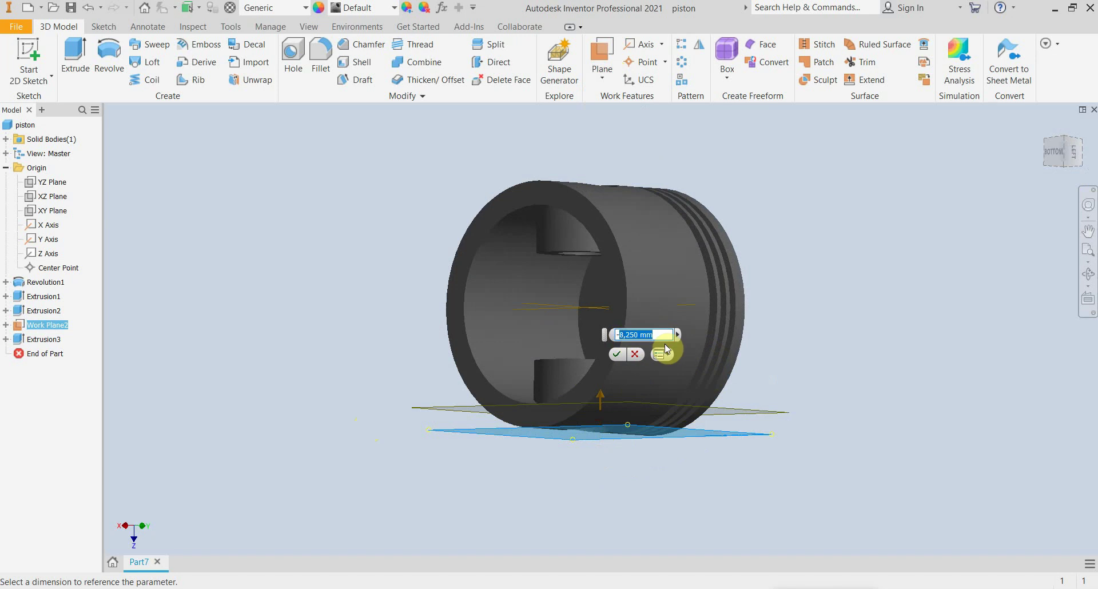
pyautogui.press('Return')
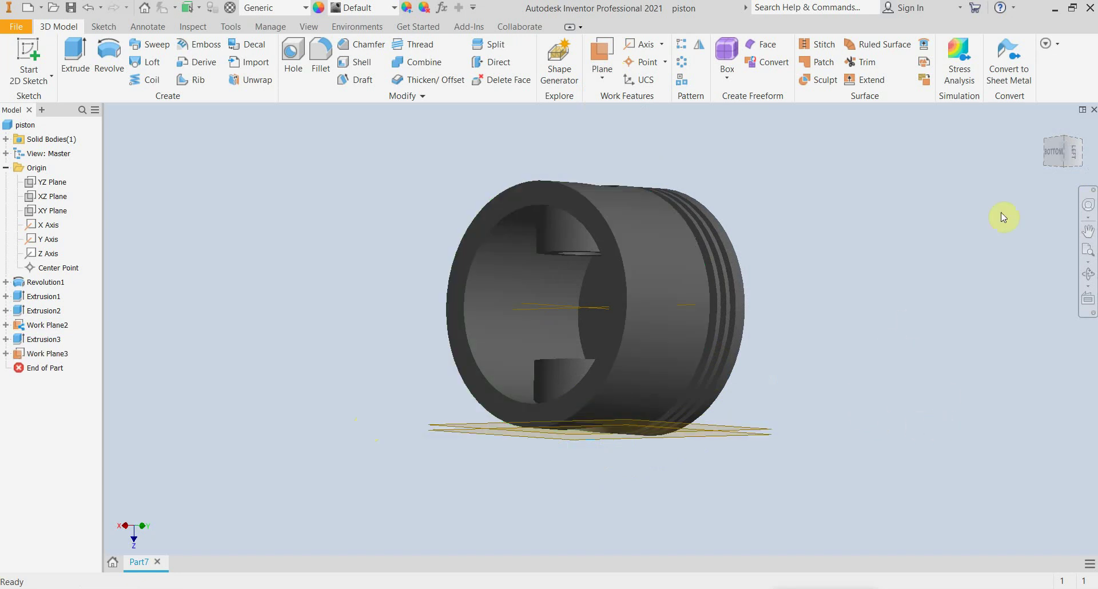
# - Sketch a circle of radius 12 mm on the new work plane, concentric with the pin hole, and finish the sketch
pyautogui.click(1067, 156)
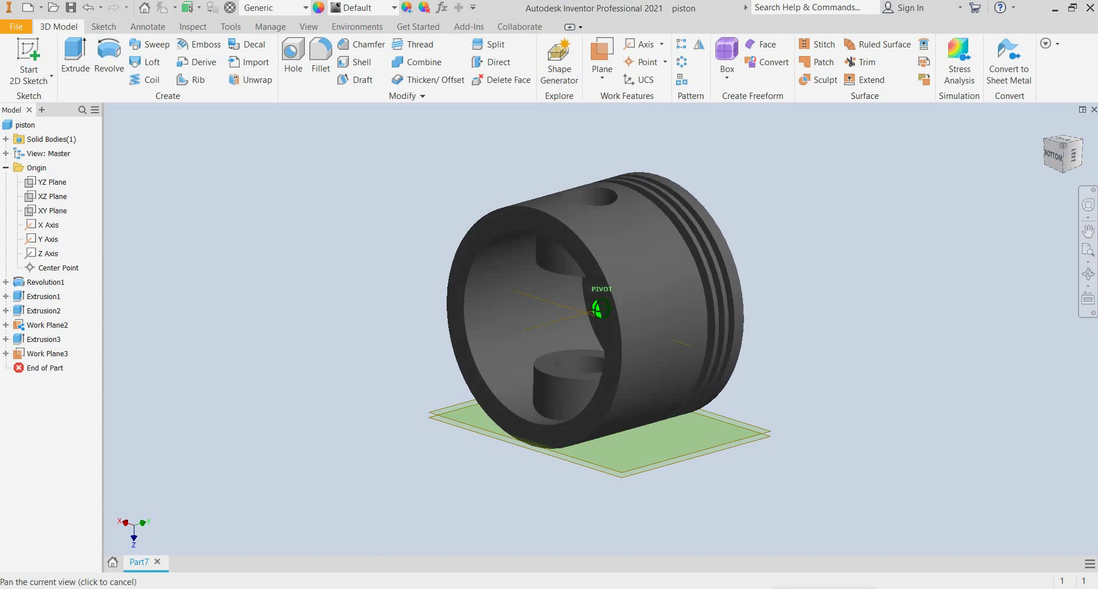
pyautogui.click(754, 422)
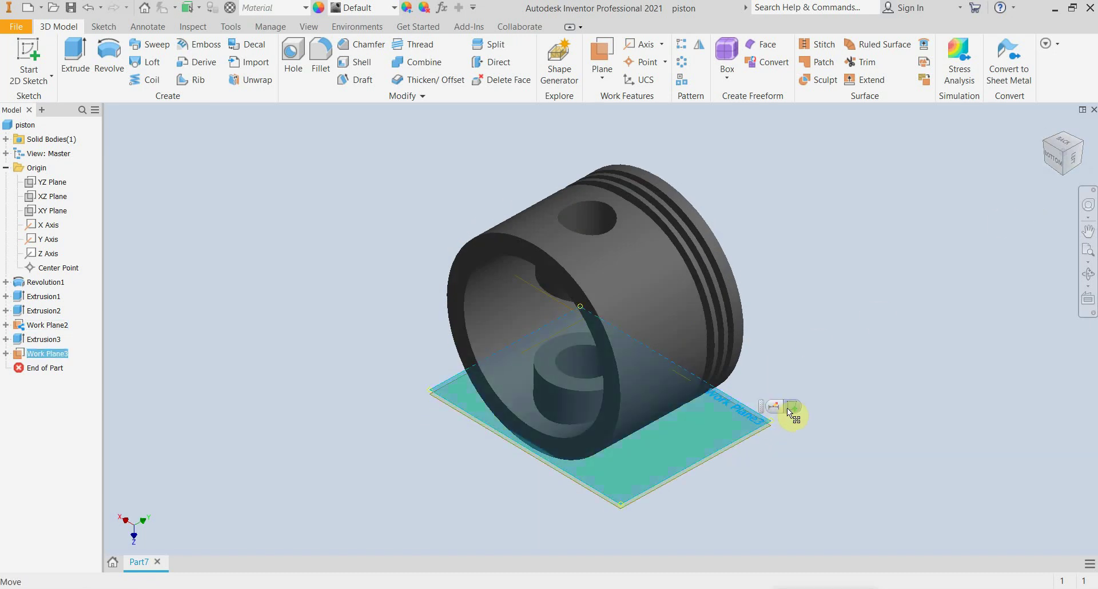
pyautogui.click(791, 406)
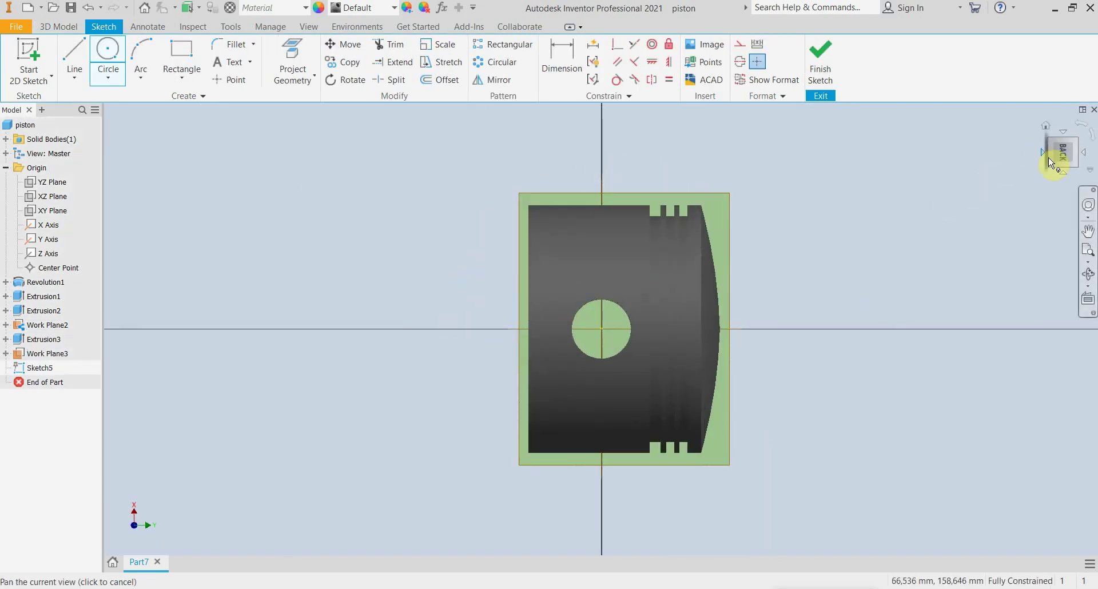
pyautogui.click(108, 49)
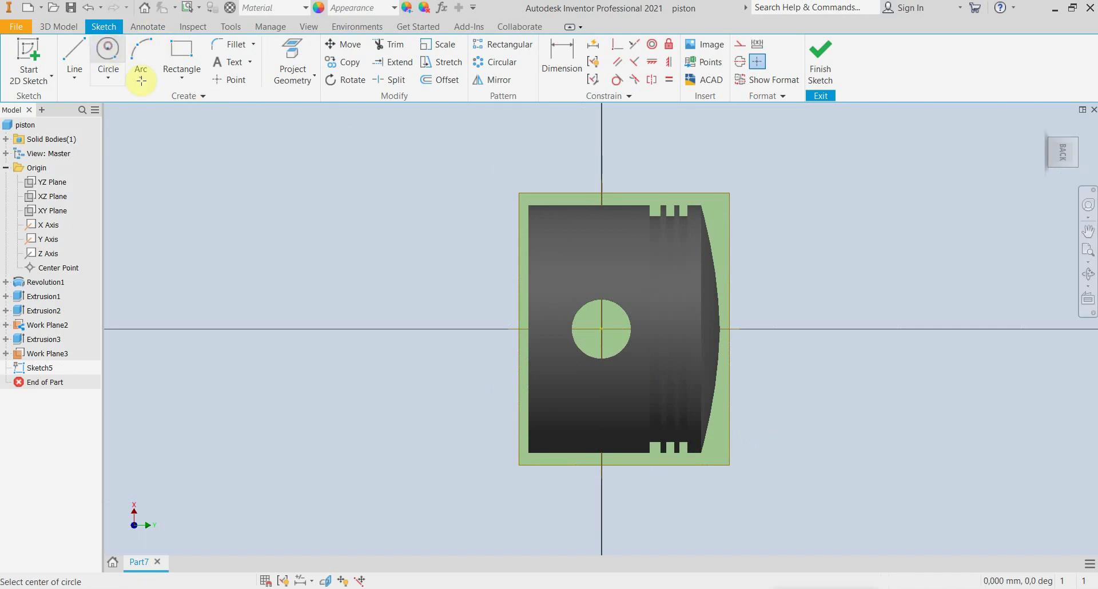
pyautogui.click(601, 328)
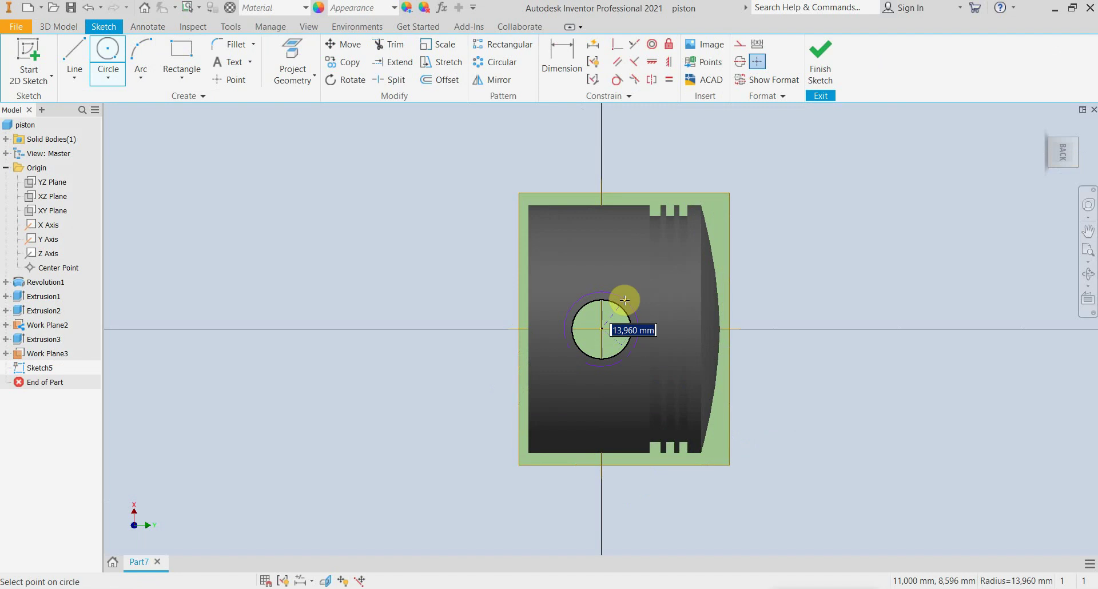
pyautogui.write('12')
pyautogui.press('Return')
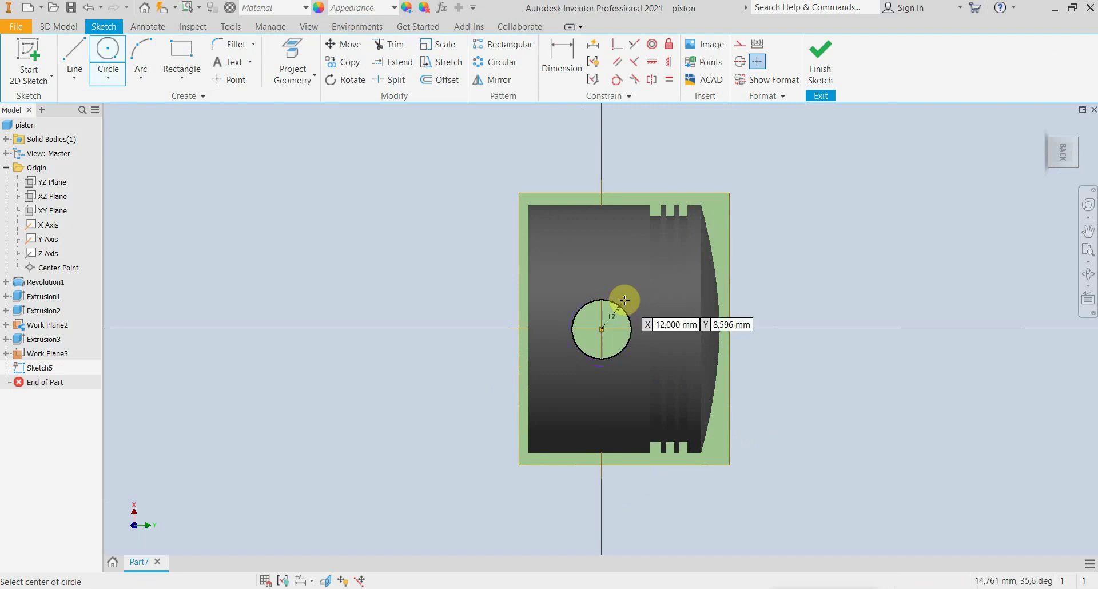
pyautogui.click(821, 64)
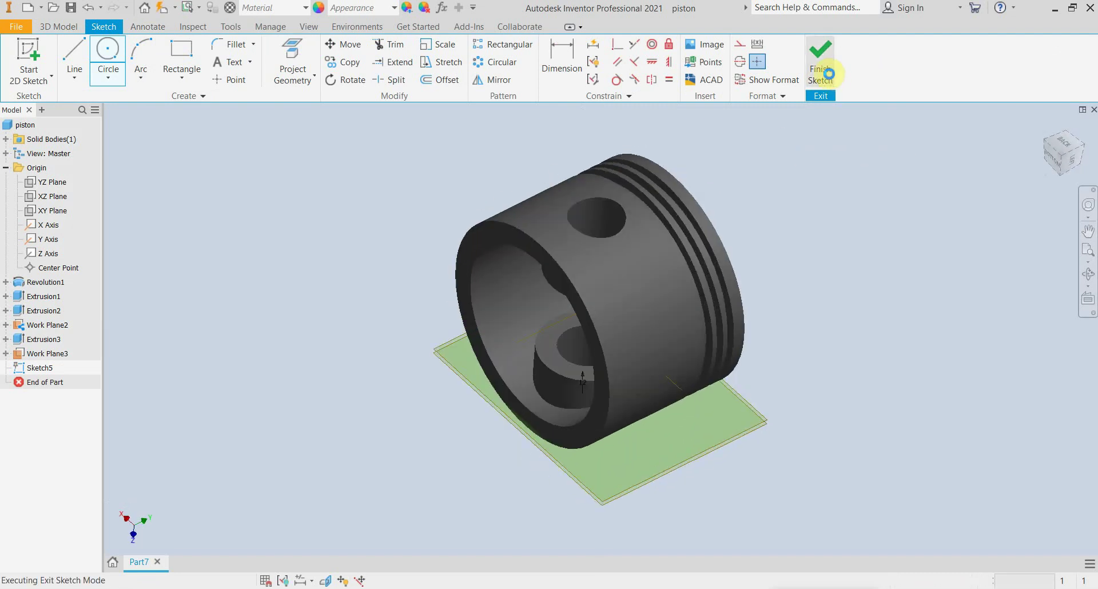
# - Extrude the 12 mm radius circle as a 2 mm cut in the flipped direction to recess the mouth of the pin hole
pyautogui.moveTo(1076, 164)
pyautogui.mouseDown()
pyautogui.moveTo(1067, 150)
pyautogui.moveTo(1091, 154)
pyautogui.mouseUp()
pyautogui.keyDown('shift'); pyautogui.moveTo(1090, 154); pyautogui.dragTo(932, 465, button='middle'); pyautogui.keyUp('shift')
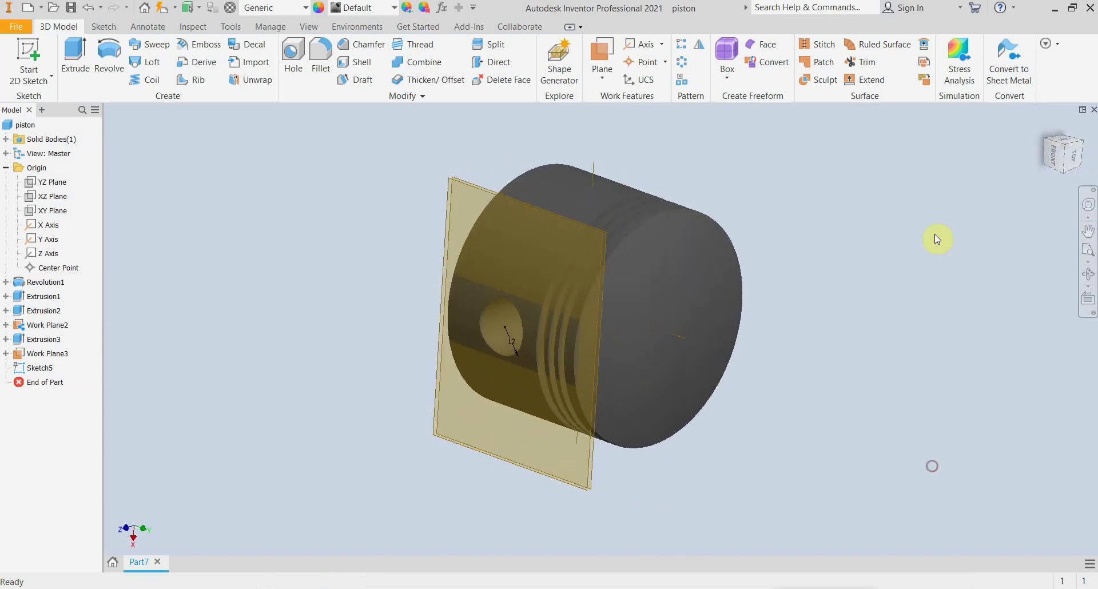
pyautogui.click(75, 57)
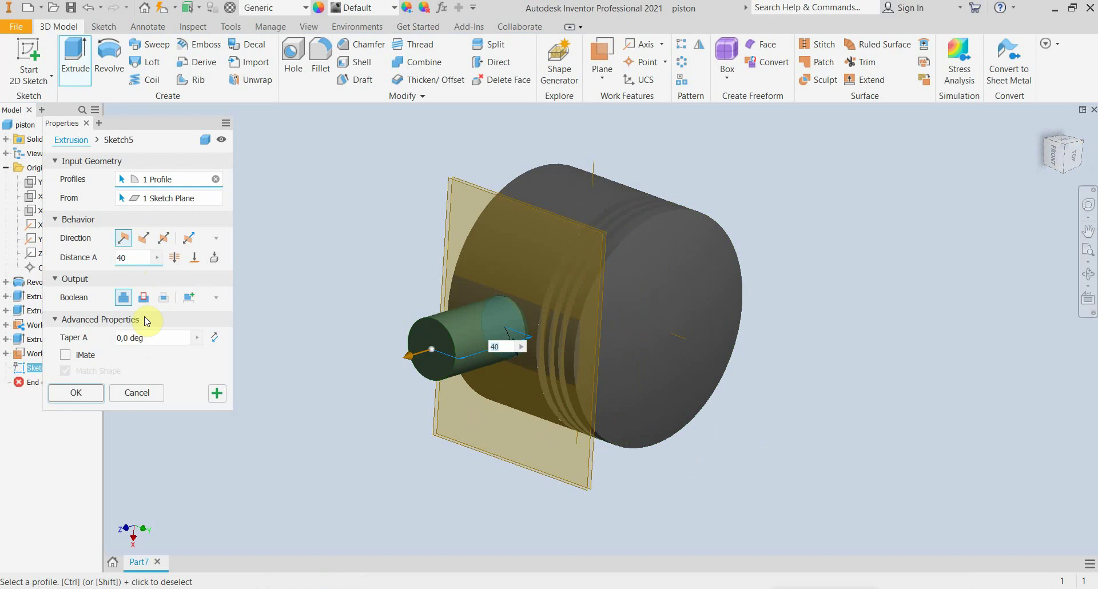
pyautogui.click(145, 297)
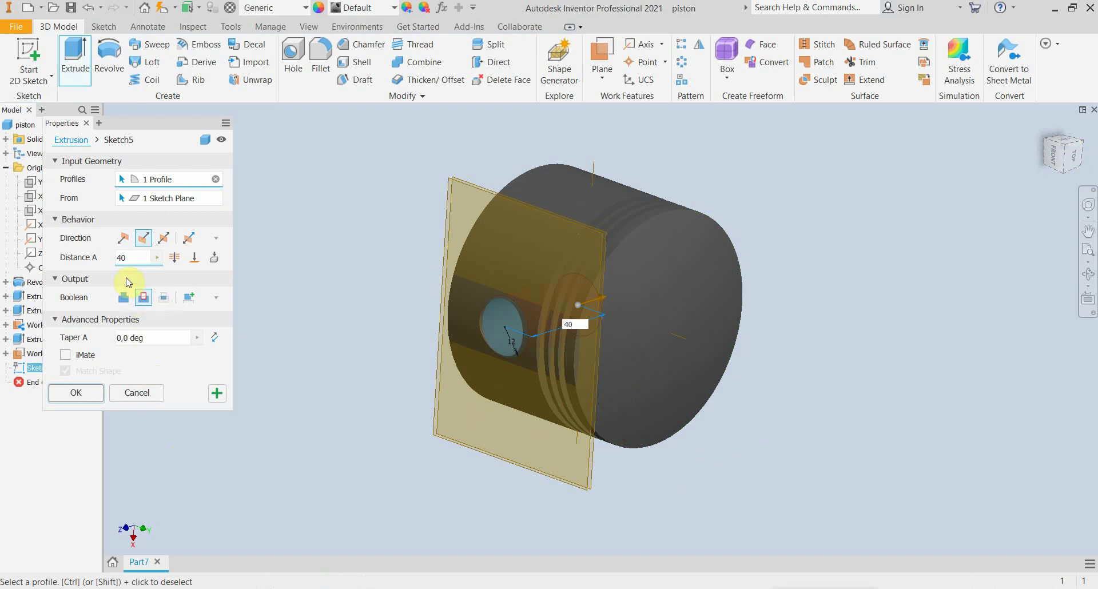
pyautogui.click(131, 258)
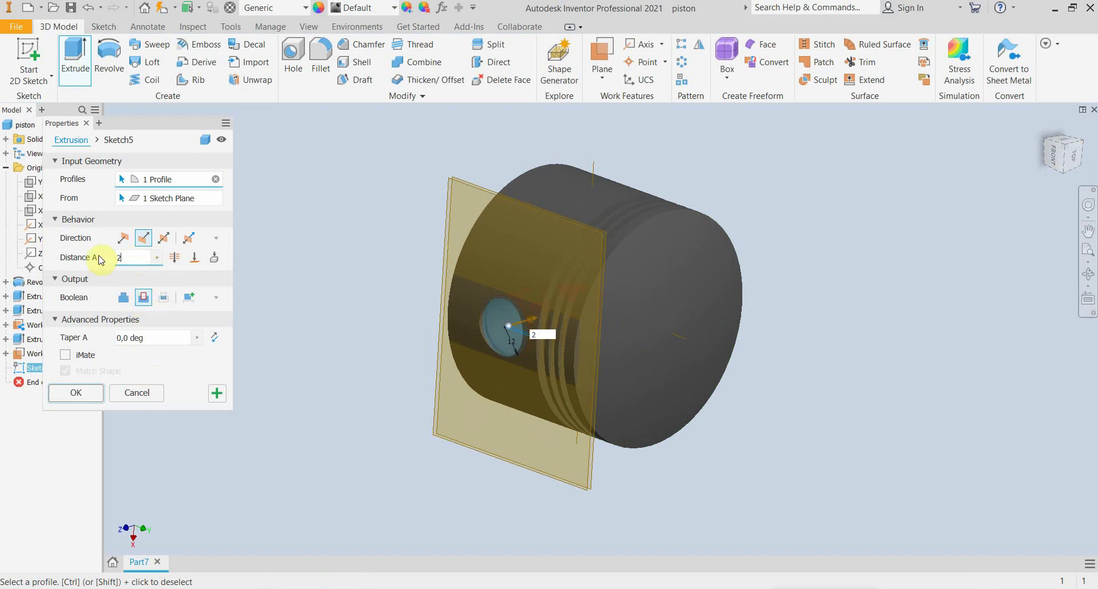
pyautogui.click(70, 394)
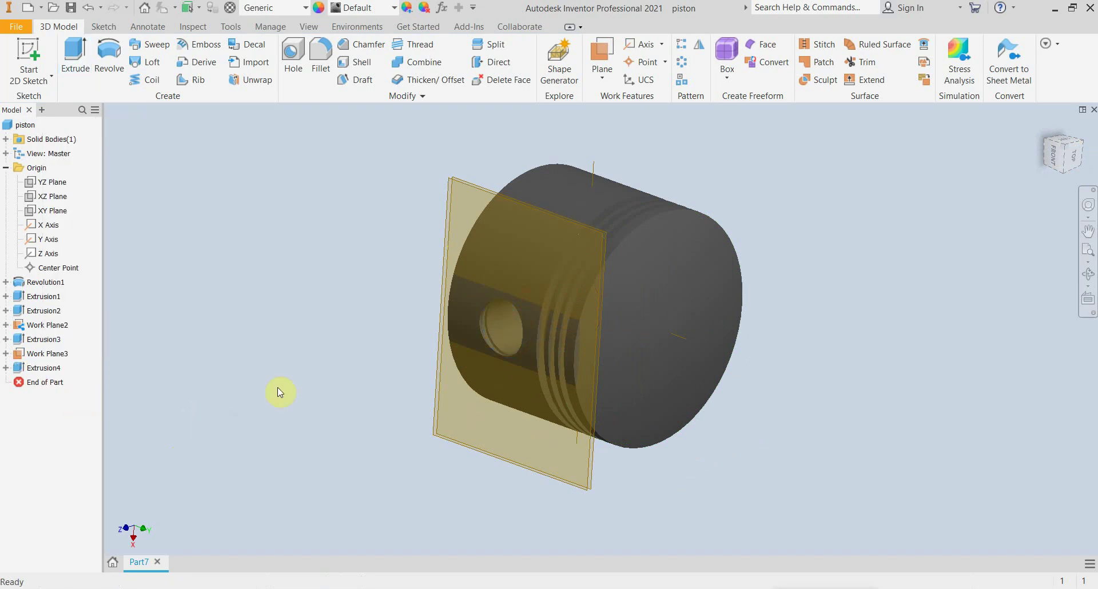
# - Hide both offset work planes at the front of the piston
pyautogui.click(459, 206)
pyautogui.click(43, 353)
pyautogui.rightClick(43, 354)
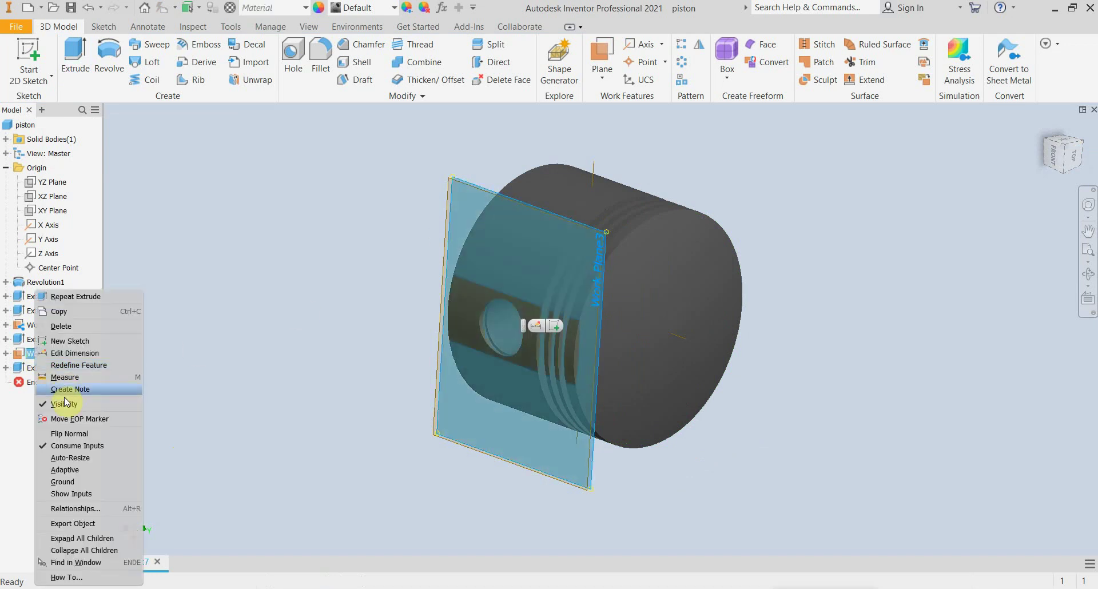
pyautogui.click(71, 403)
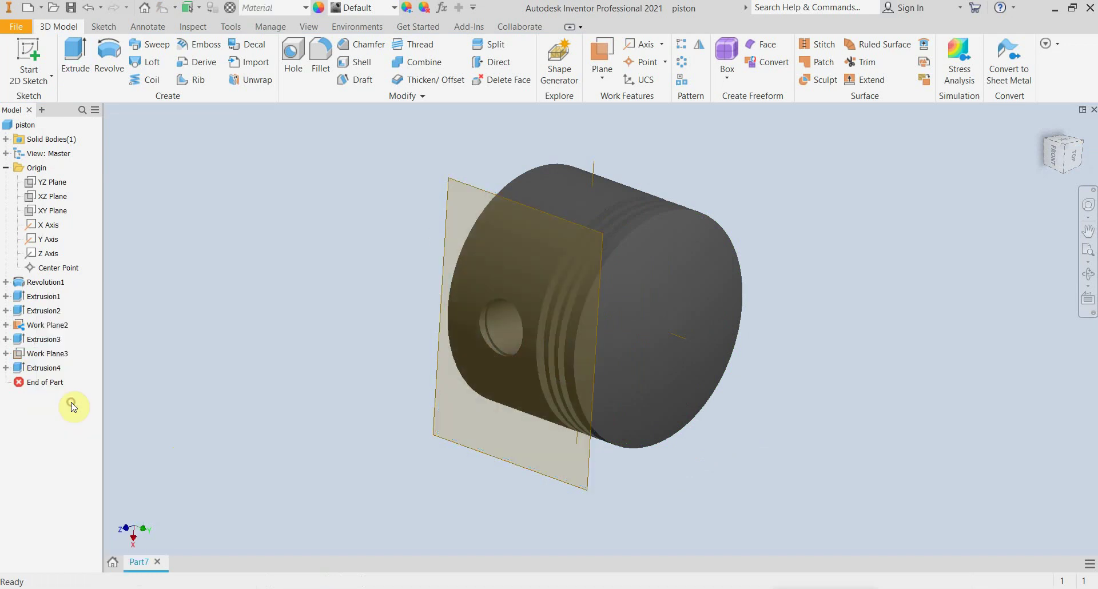
pyautogui.click(47, 325)
pyautogui.rightClick(47, 325)
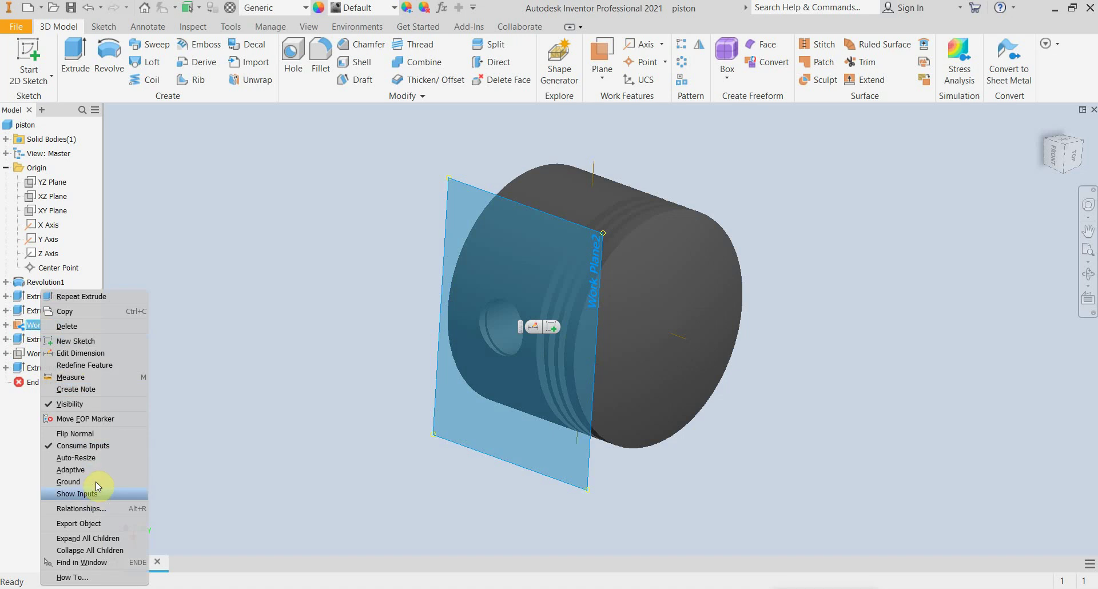
pyautogui.click(66, 405)
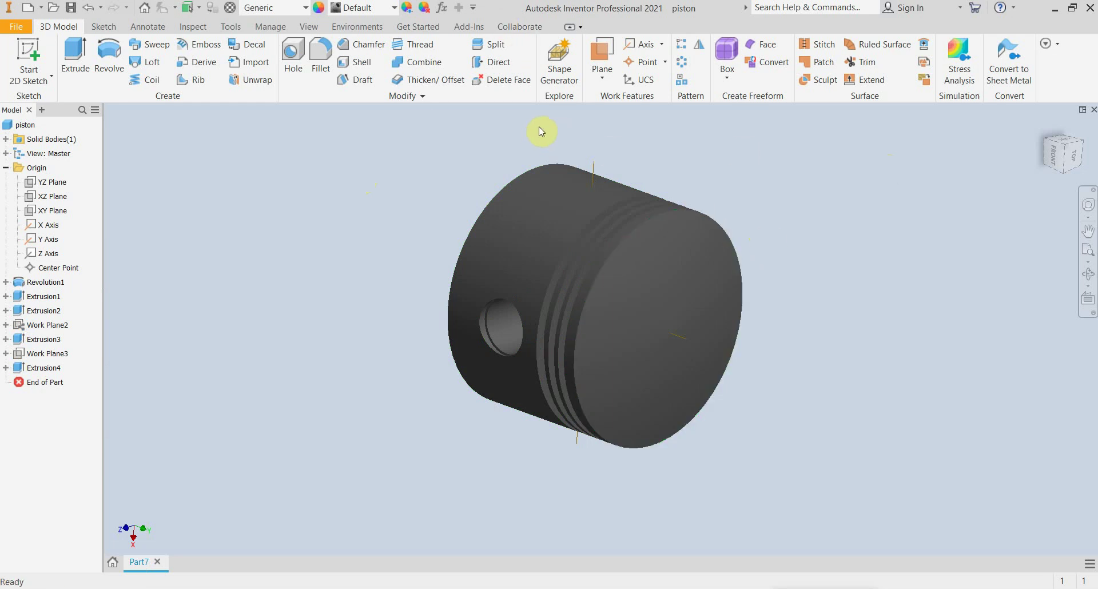
# - Mirror the shallow recess cut about the XY plane onto the opposite end of the pin hole
pyautogui.click(699, 45)
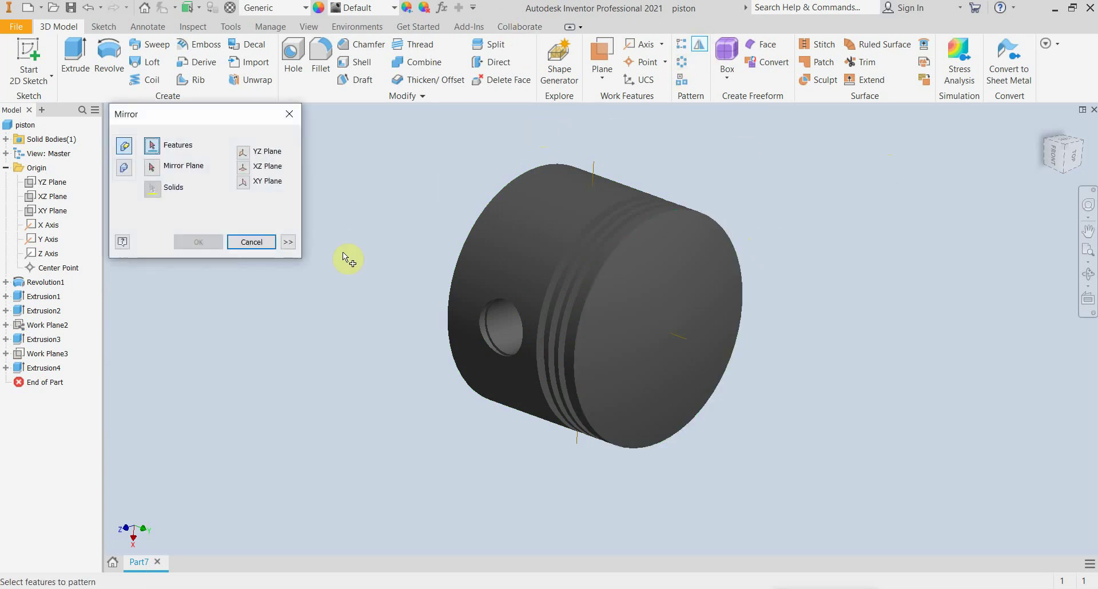
pyautogui.click(489, 326)
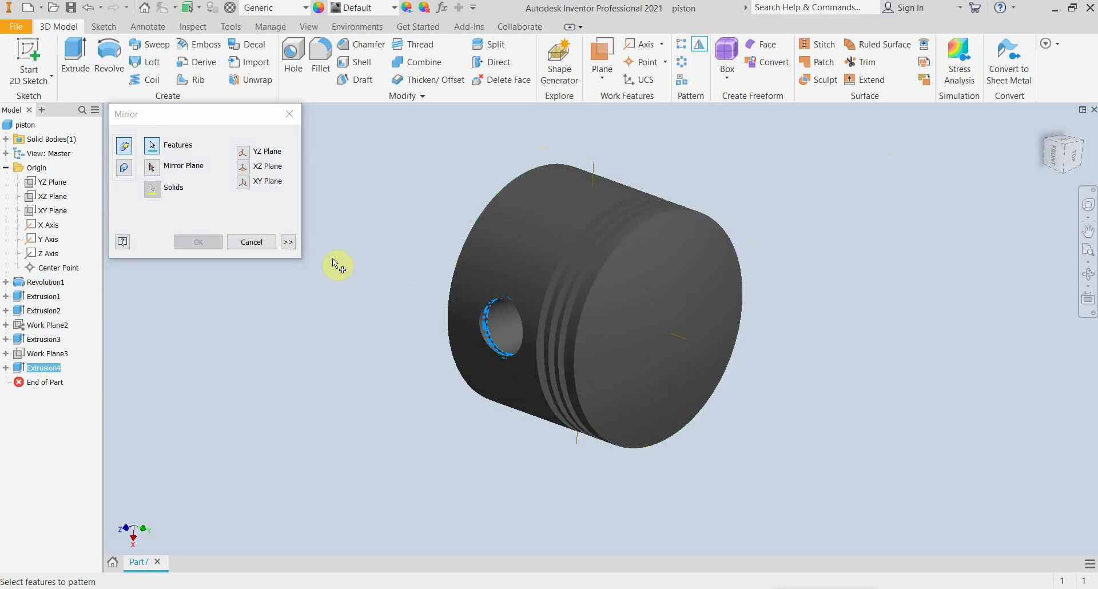
pyautogui.moveTo(1061, 155)
pyautogui.mouseDown()
pyautogui.moveTo(1058, 188)
pyautogui.moveTo(1084, 223)
pyautogui.mouseUp()
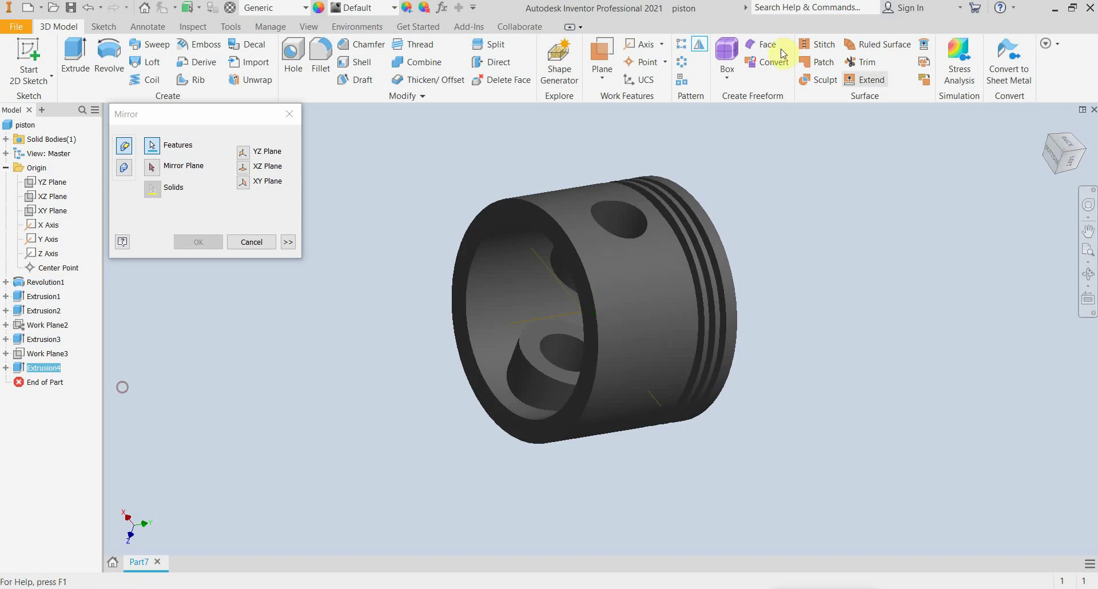
pyautogui.click(152, 168)
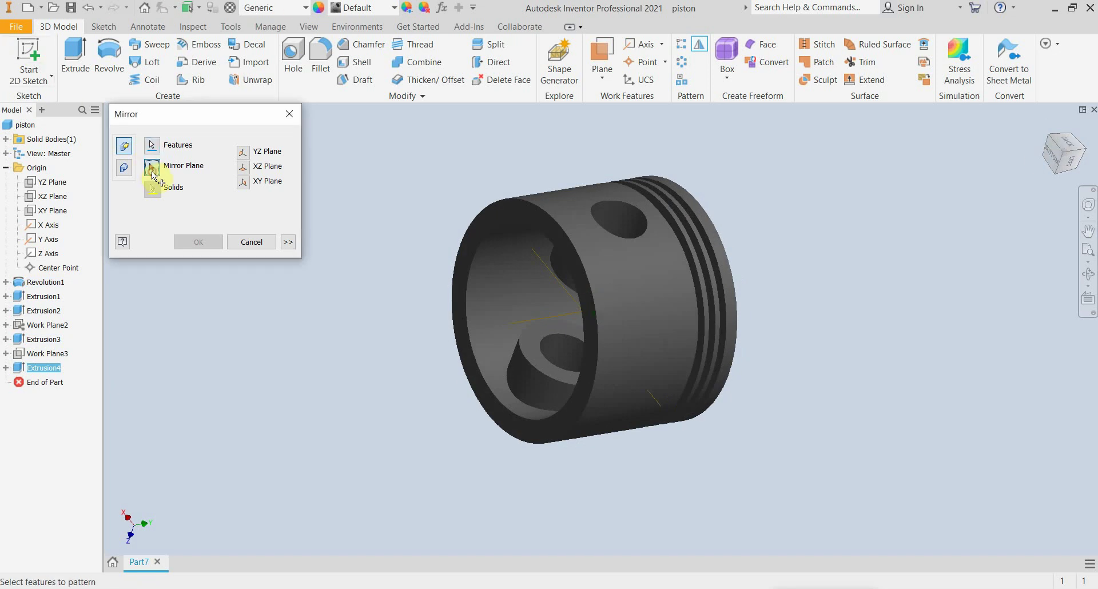
pyautogui.click(243, 167)
pyautogui.click(243, 152)
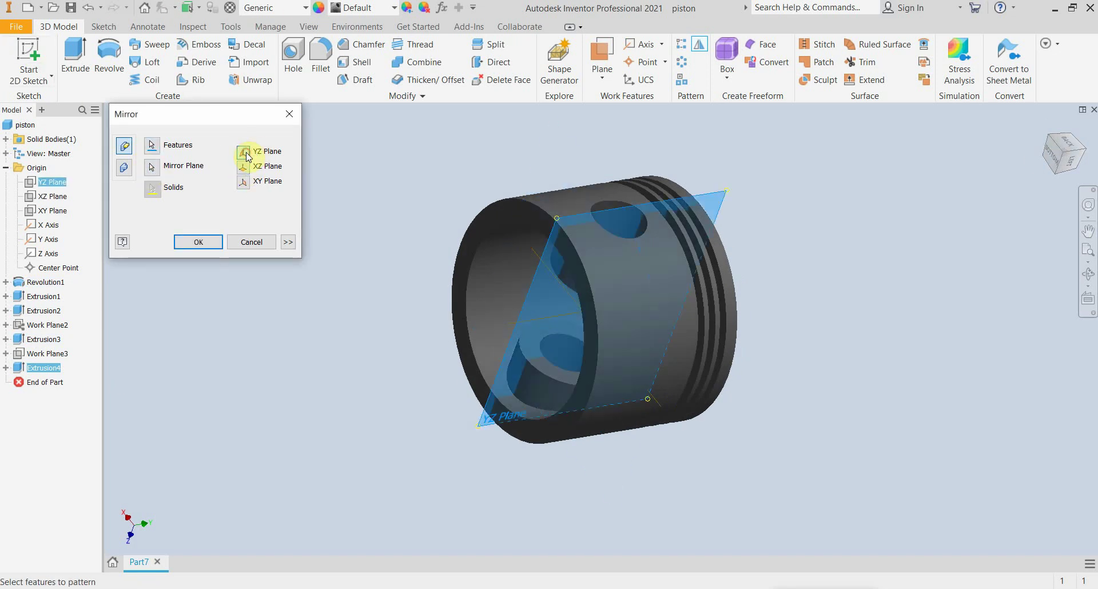
pyautogui.click(244, 182)
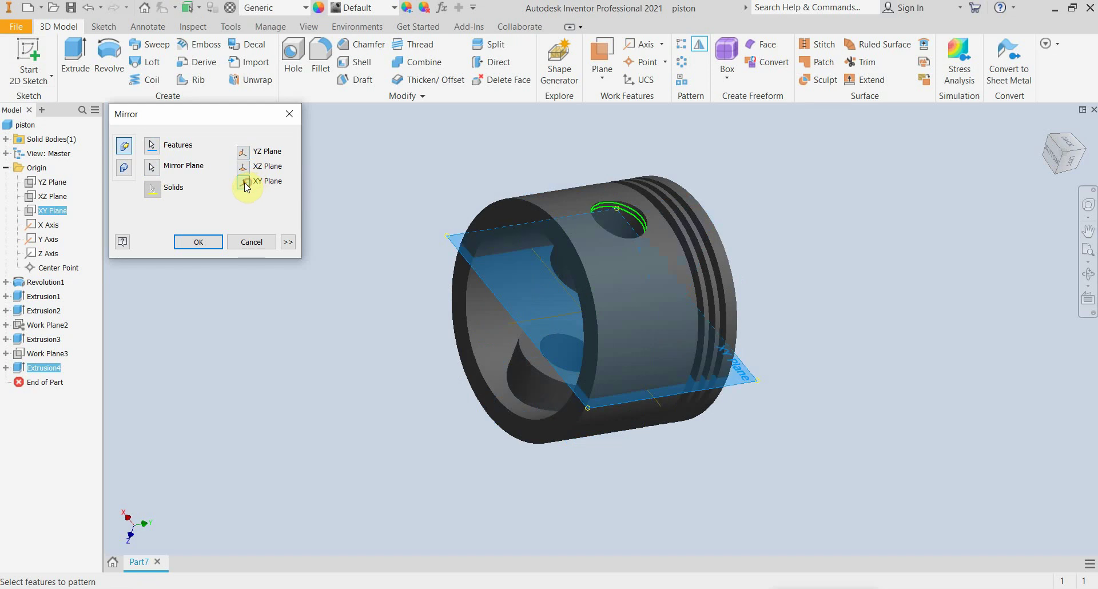
pyautogui.click(204, 244)
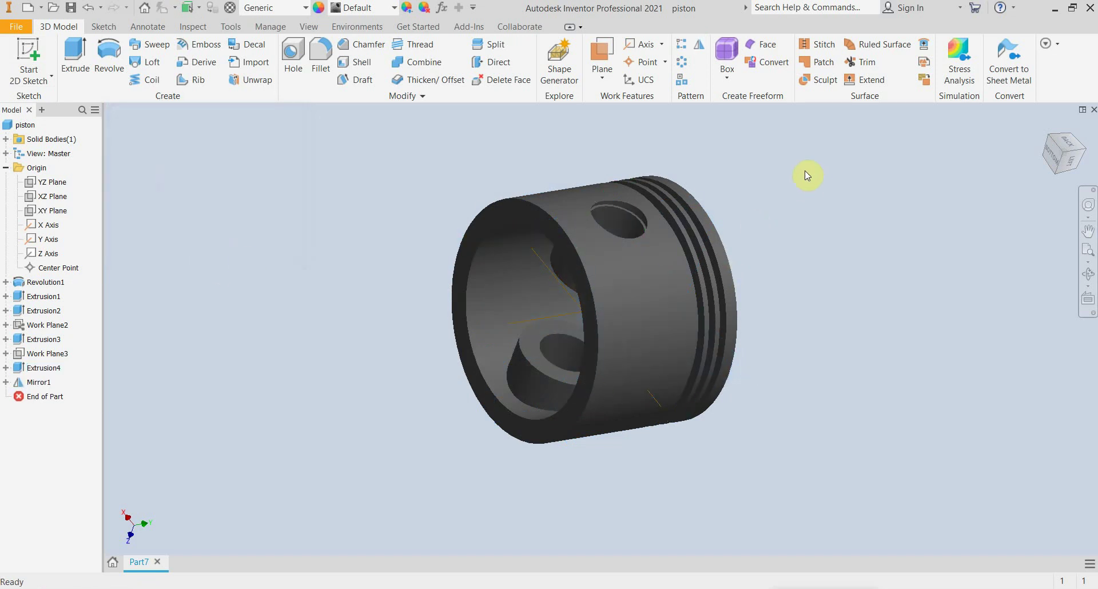
# - Chamfer the inner circular edge at the piston's open end with a distance of 8 mm
pyautogui.moveTo(1073, 164); pyautogui.dragTo(1007, 123)
pyautogui.keyDown('shift'); pyautogui.moveTo(602, 309); pyautogui.dragTo(760, 434, button='middle'); pyautogui.keyUp('shift')
pyautogui.moveTo(1047, 340); pyautogui.dragTo(1014, 310)
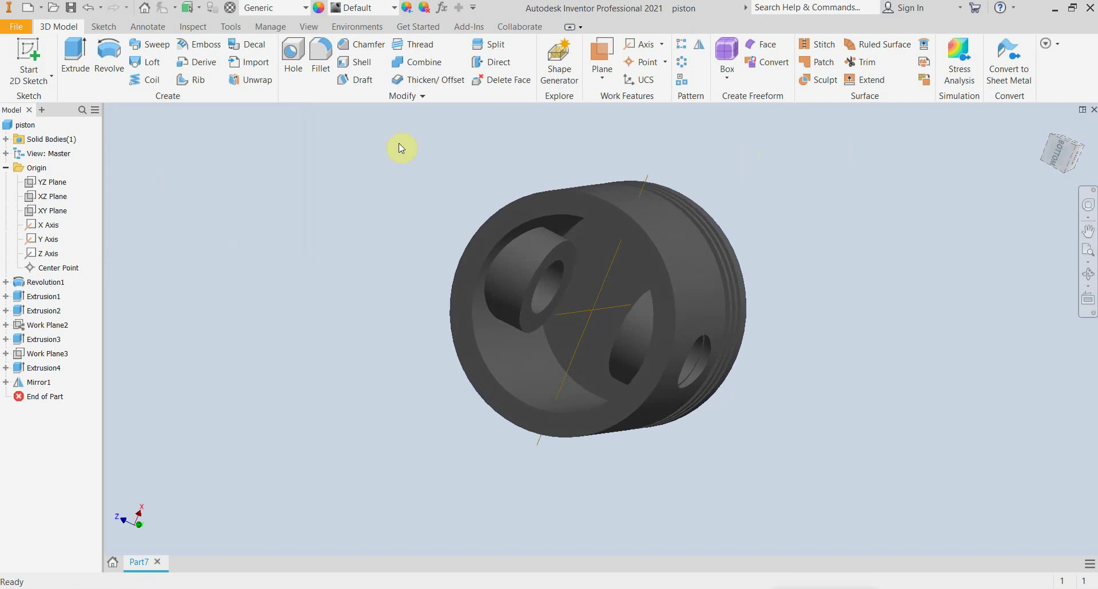
pyautogui.click(362, 44)
pyautogui.click(472, 303)
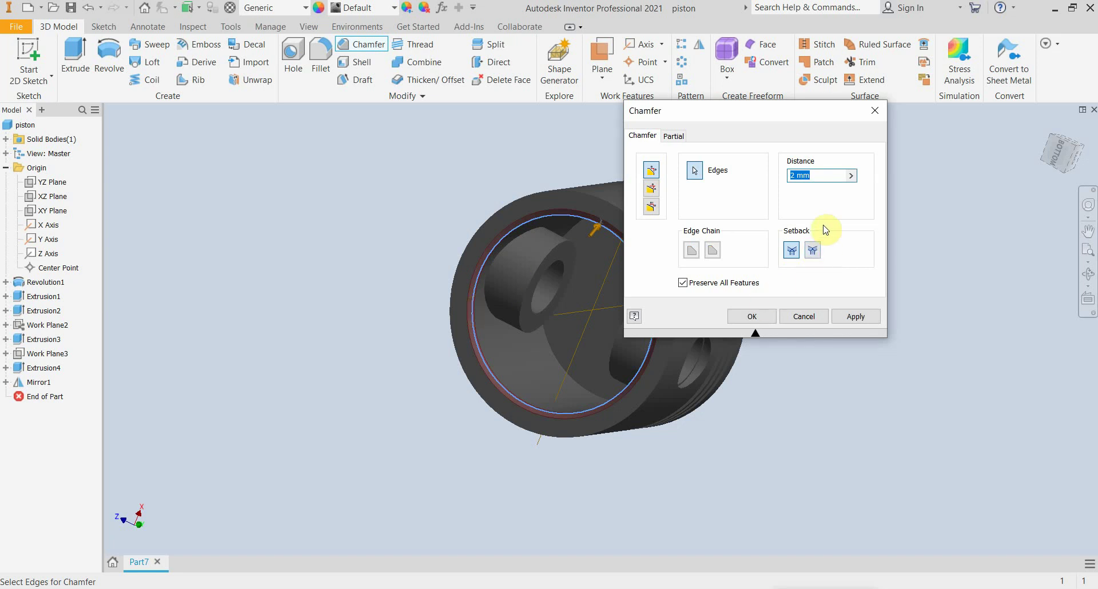
pyautogui.write('6')
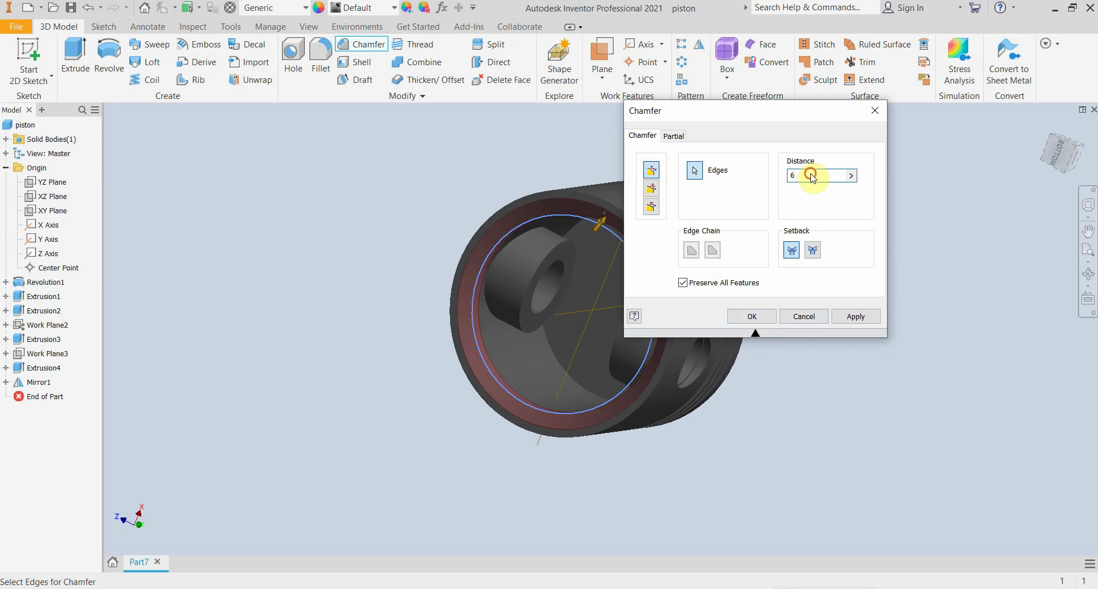
pyautogui.doubleClick(791, 175)
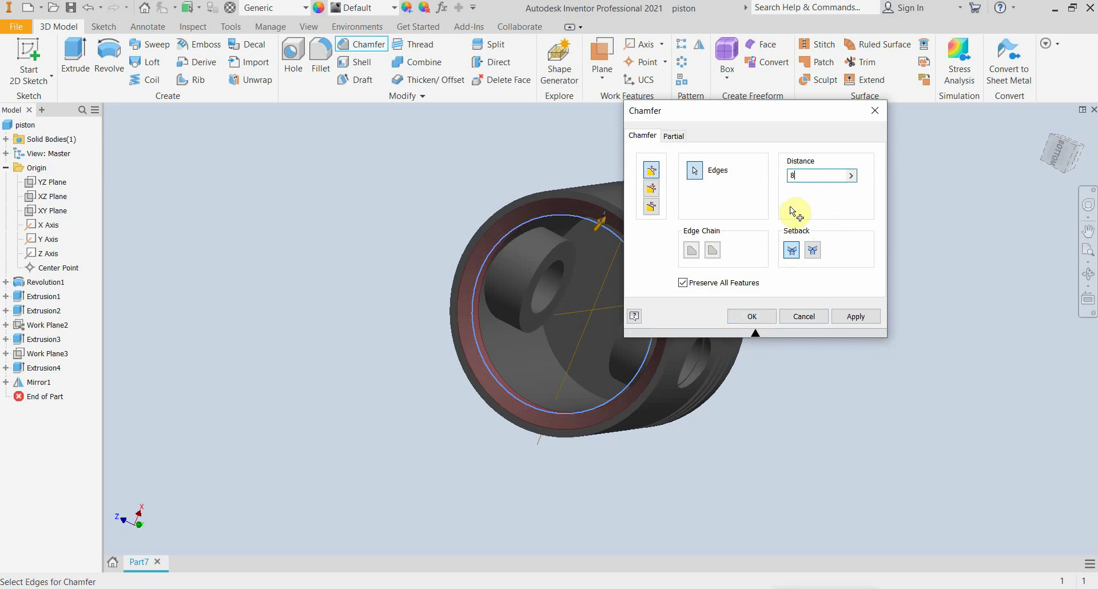
pyautogui.click(758, 318)
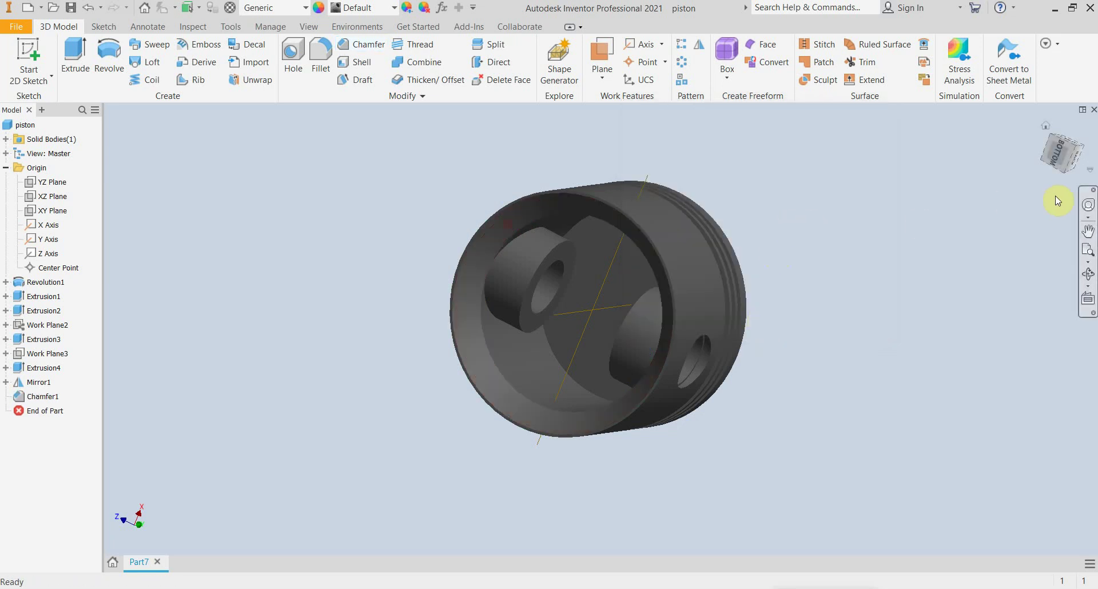
# - Start a constant-radius edge fillet and select the edges where both pin bosses meet the piston's inner surfaces
pyautogui.moveTo(1057, 154); pyautogui.dragTo(1020, 167)
pyautogui.moveTo(778, 266)
pyautogui.keyDown('shift'); pyautogui.mouseDown(button='middle')
pyautogui.moveTo(780, 249)
pyautogui.moveTo(755, 231)
pyautogui.moveTo(742, 196)
pyautogui.moveTo(739, 235)
pyautogui.moveTo(772, 255)
pyautogui.moveTo(794, 339)
pyautogui.mouseUp(button='middle'); pyautogui.keyUp('shift')
pyautogui.keyDown('shift'); pyautogui.moveTo(986, 181); pyautogui.dragTo(773, 174, button='middle'); pyautogui.keyUp('shift')
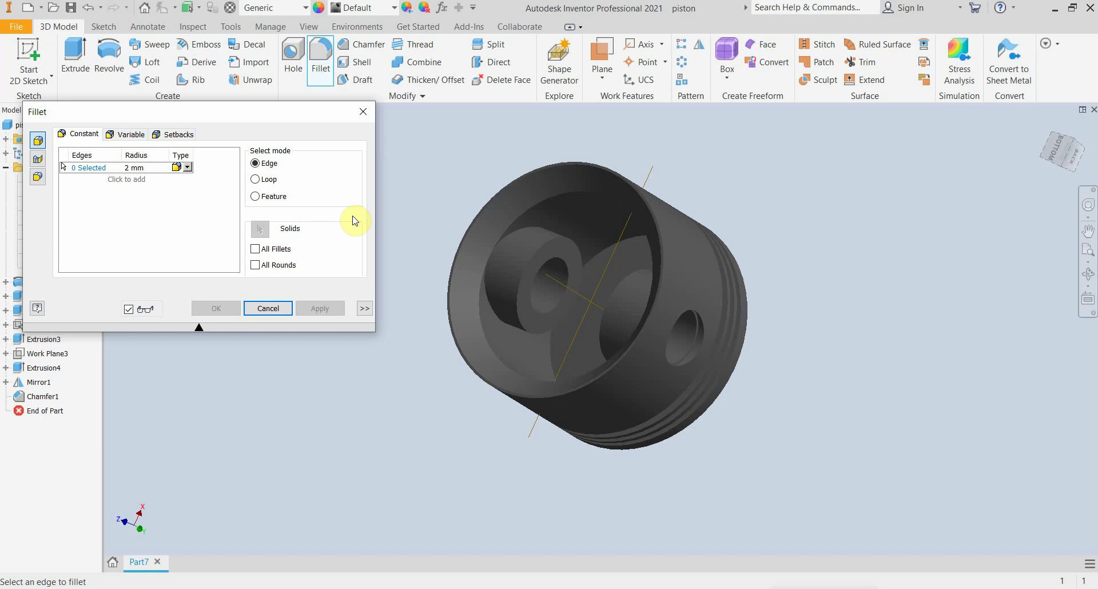
pyautogui.click(493, 257)
pyautogui.click(533, 283)
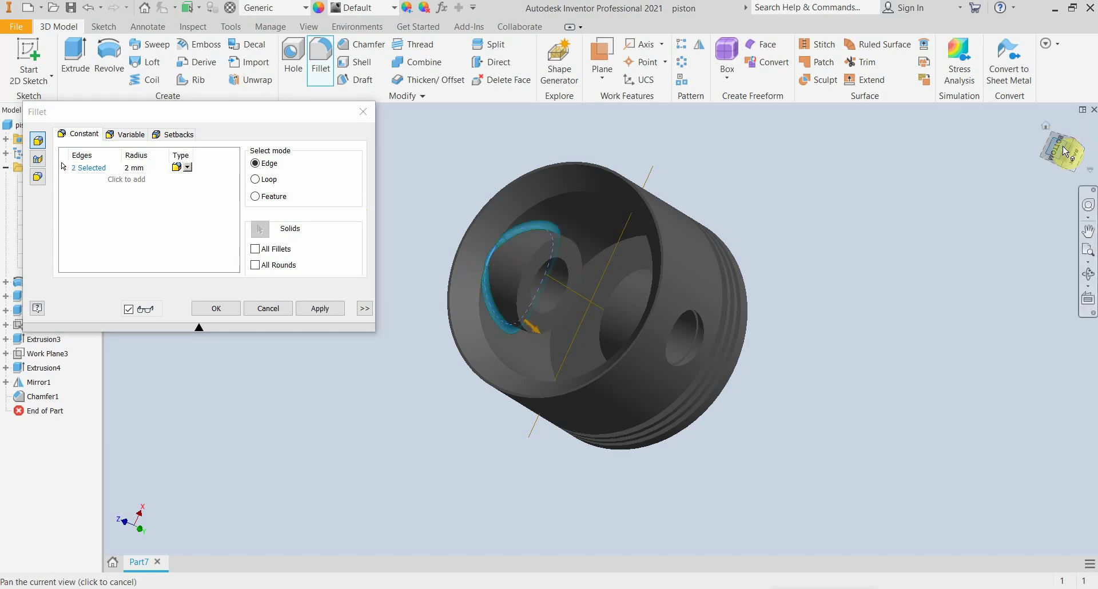
pyautogui.moveTo(1062, 147); pyautogui.dragTo(1090, 195)
pyautogui.keyDown('shift'); pyautogui.moveTo(707, 337); pyautogui.dragTo(712, 338, button='middle'); pyautogui.keyUp('shift')
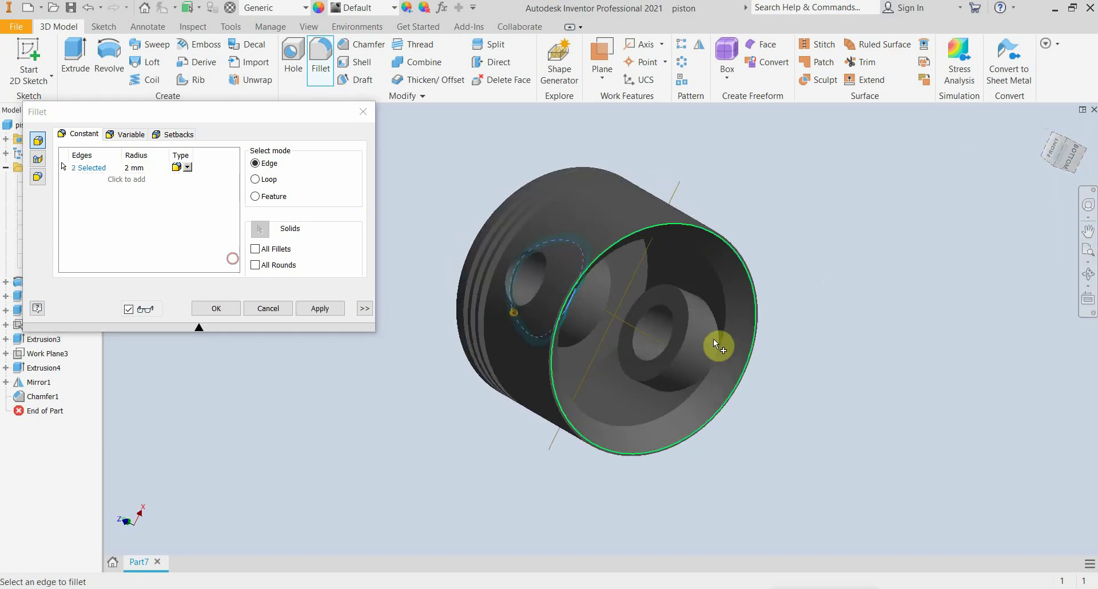
pyautogui.click(716, 338)
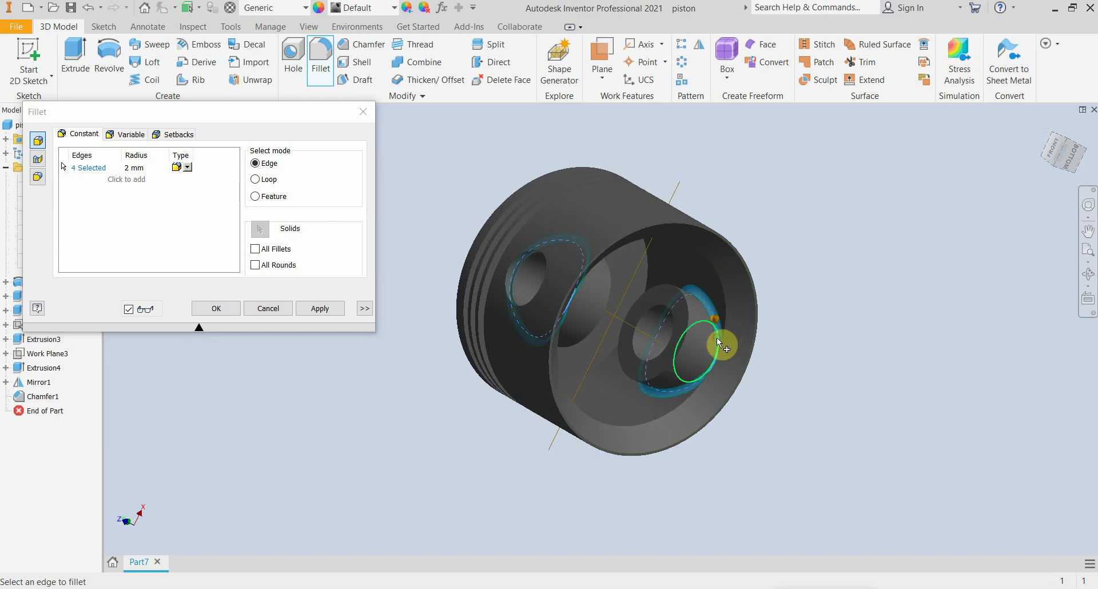
pyautogui.click(718, 338)
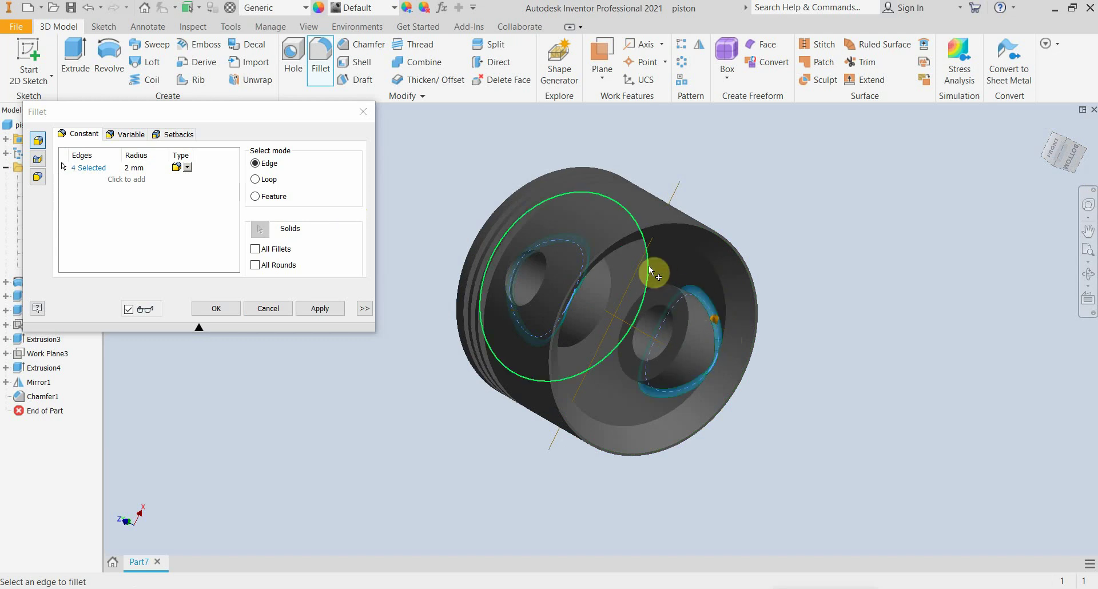
# - Add the circular edge at the bottom of the piston cavity to the fillet selection and apply a 4 mm radius
pyautogui.keyDown('shift'); pyautogui.moveTo(1061, 155); pyautogui.dragTo(1035, 130, button='middle'); pyautogui.keyUp('shift')
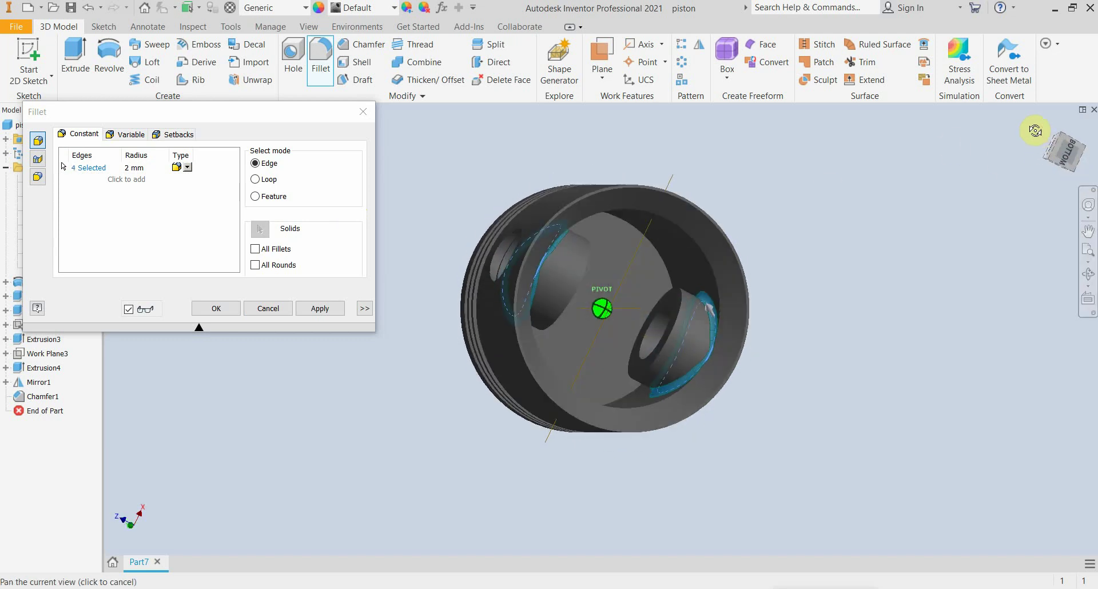
pyautogui.click(661, 266)
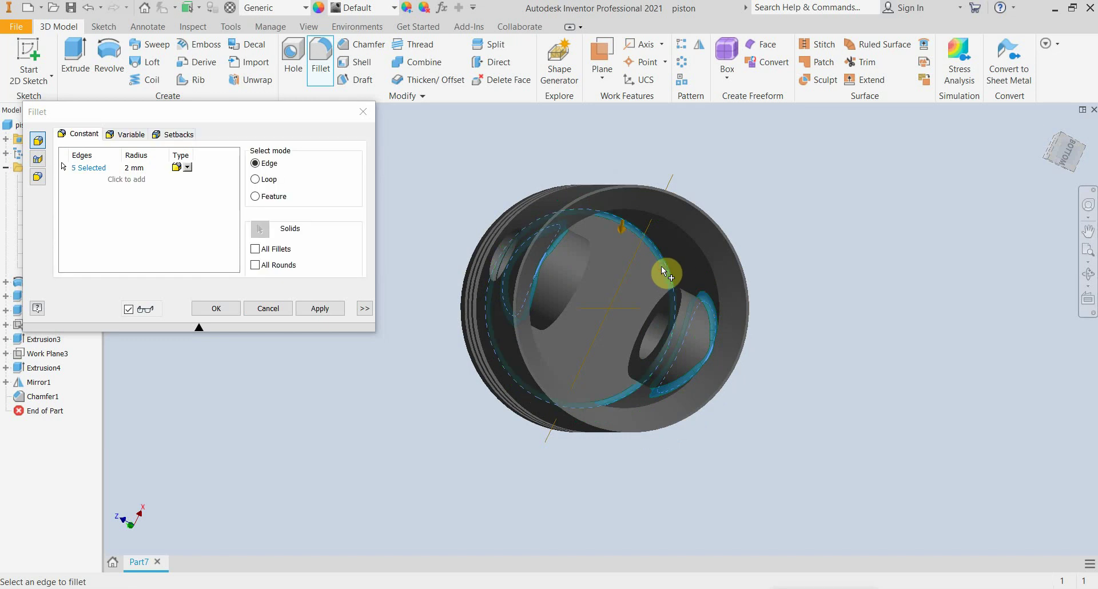
pyautogui.click(131, 171)
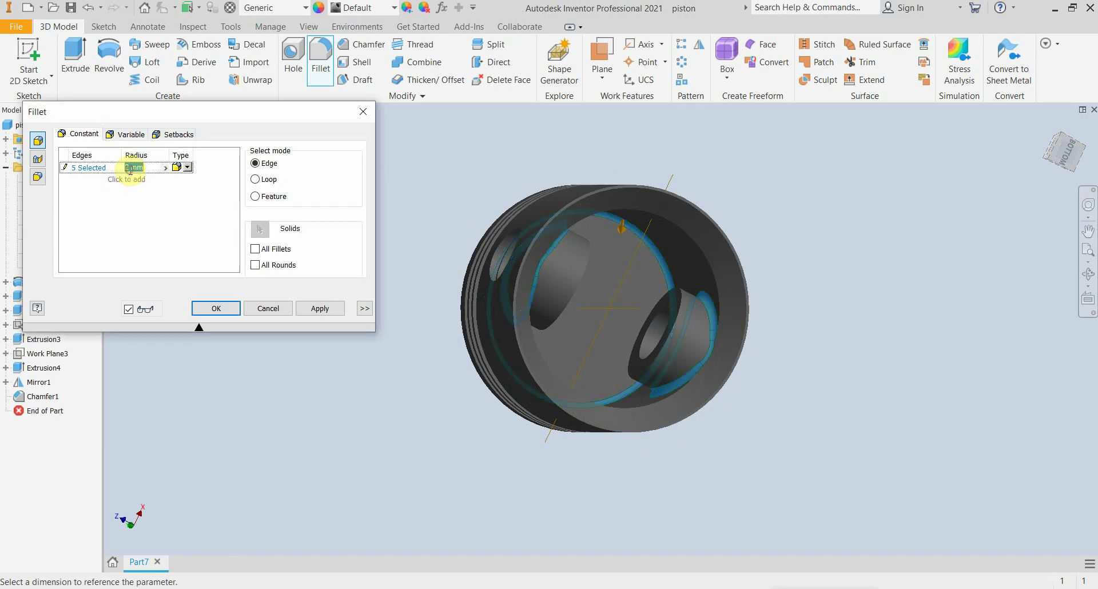
pyautogui.write('4')
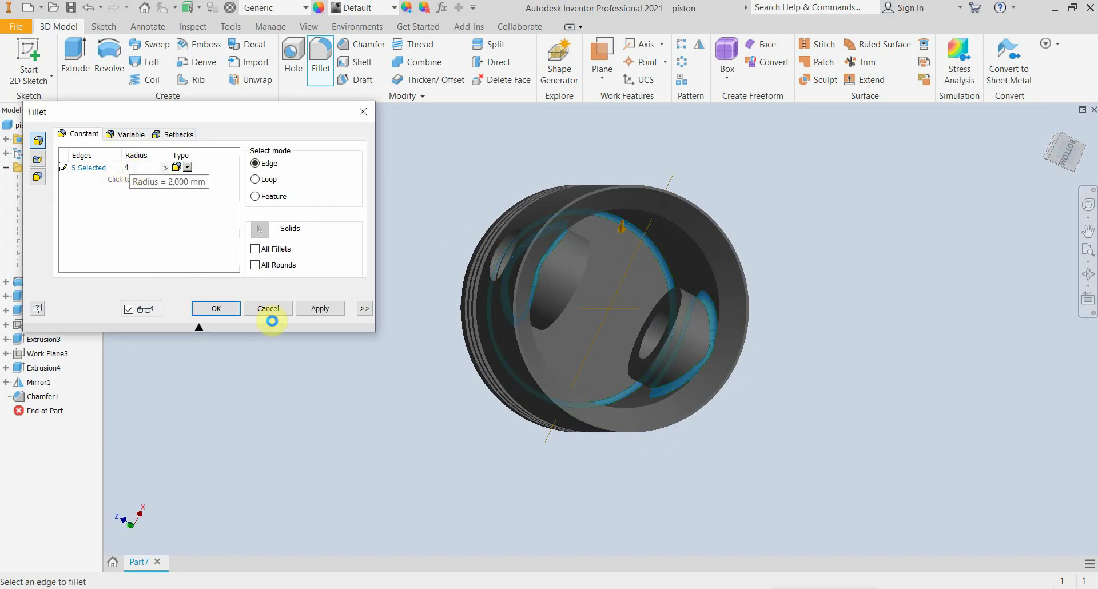
pyautogui.click(307, 308)
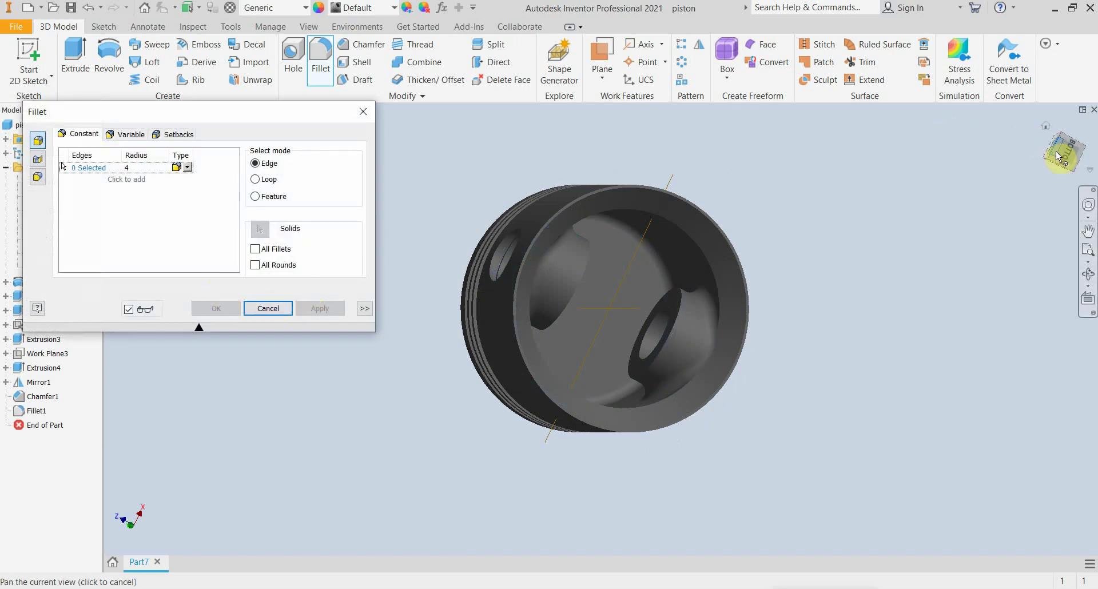
pyautogui.moveTo(1061, 153); pyautogui.dragTo(1023, 154)
pyautogui.moveTo(601, 309)
pyautogui.keyDown('shift'); pyautogui.mouseDown(button='middle')
pyautogui.moveTo(520, 346)
pyautogui.moveTo(535, 314)
pyautogui.moveTo(455, 264)
pyautogui.moveTo(499, 454)
pyautogui.mouseUp(button='middle'); pyautogui.keyUp('shift')
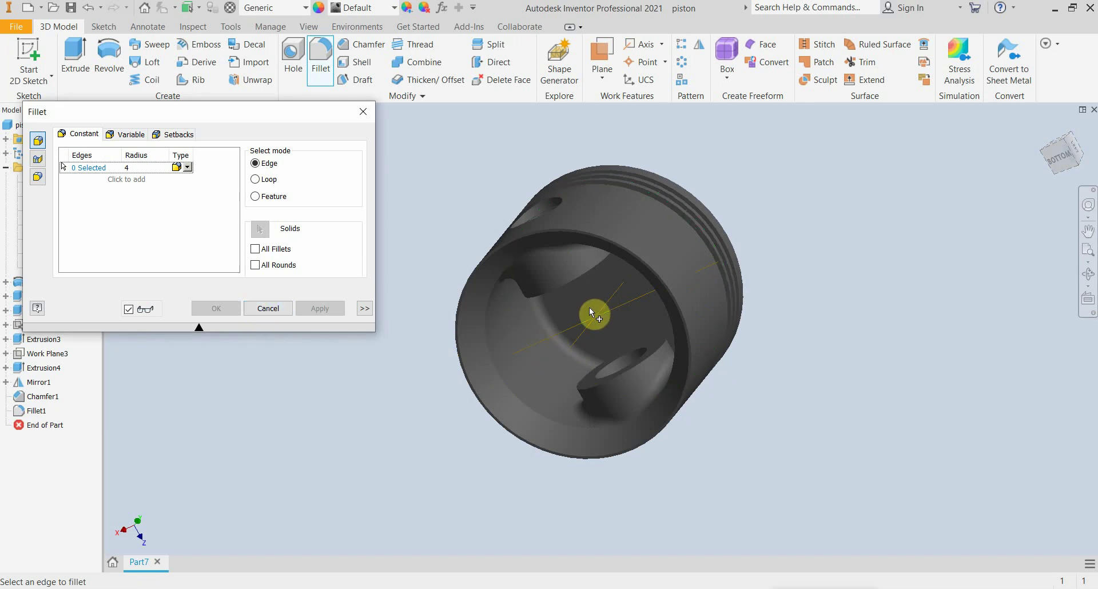
pyautogui.click(363, 112)
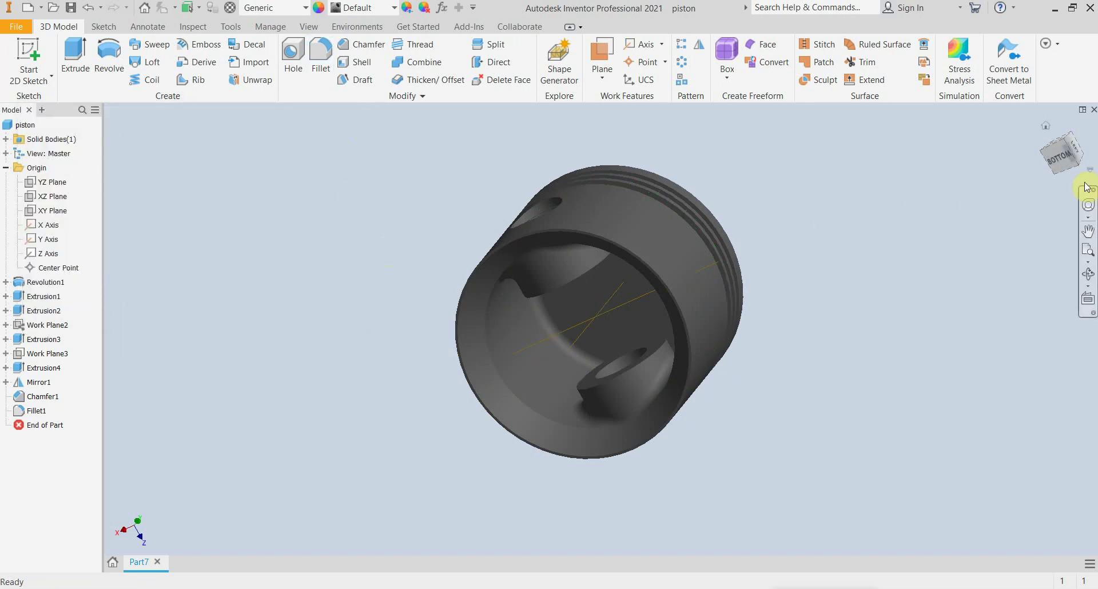
pyautogui.moveTo(1058, 157)
pyautogui.mouseDown()
pyautogui.moveTo(1041, 203)
pyautogui.moveTo(1018, 171)
pyautogui.moveTo(995, 201)
pyautogui.moveTo(1058, 158)
pyautogui.moveTo(1073, 194)
pyautogui.moveTo(1062, 198)
pyautogui.moveTo(1058, 163)
pyautogui.moveTo(1038, 171)
pyautogui.moveTo(1058, 200)
pyautogui.moveTo(1063, 189)
pyautogui.moveTo(1042, 182)
pyautogui.moveTo(1007, 197)
pyautogui.mouseUp()
pyautogui.keyDown('shift'); pyautogui.moveTo(601, 308); pyautogui.dragTo(515, 358, button='middle'); pyautogui.keyUp('shift')
pyautogui.moveTo(1015, 80); pyautogui.dragTo(971, 131)
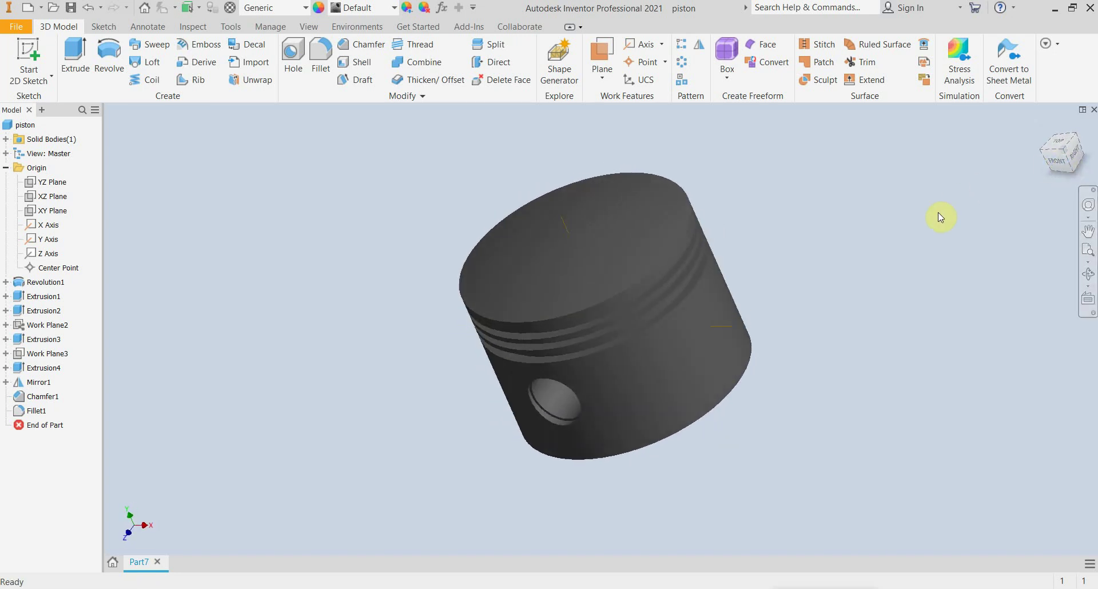